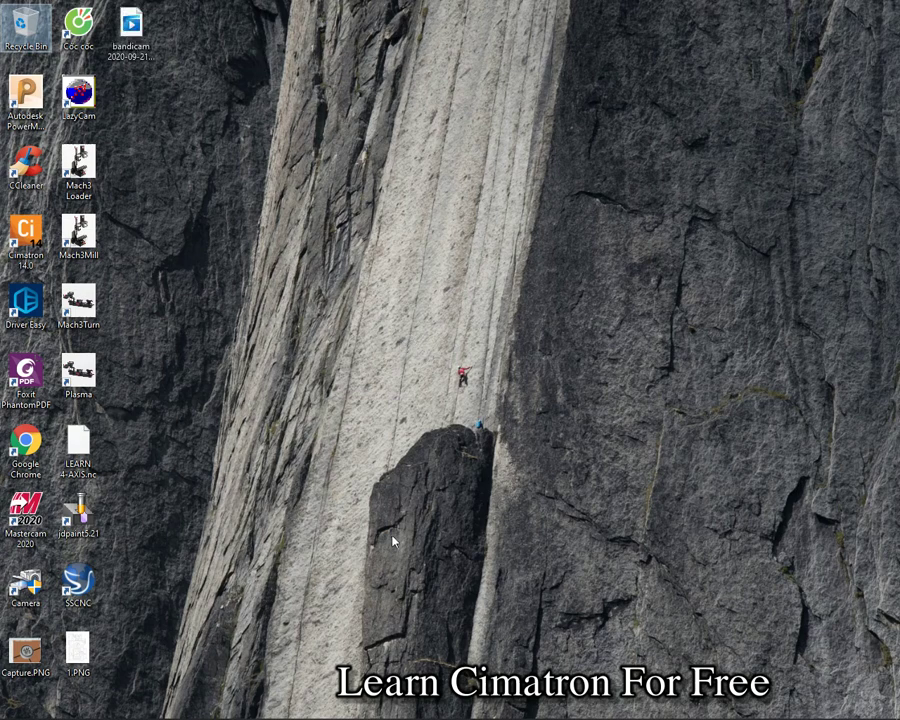
Review the bracket drawing 1.PNG in Photos, then return to Cimatron 14.
{"action": "left_click", "coordinate": [395, 706]}
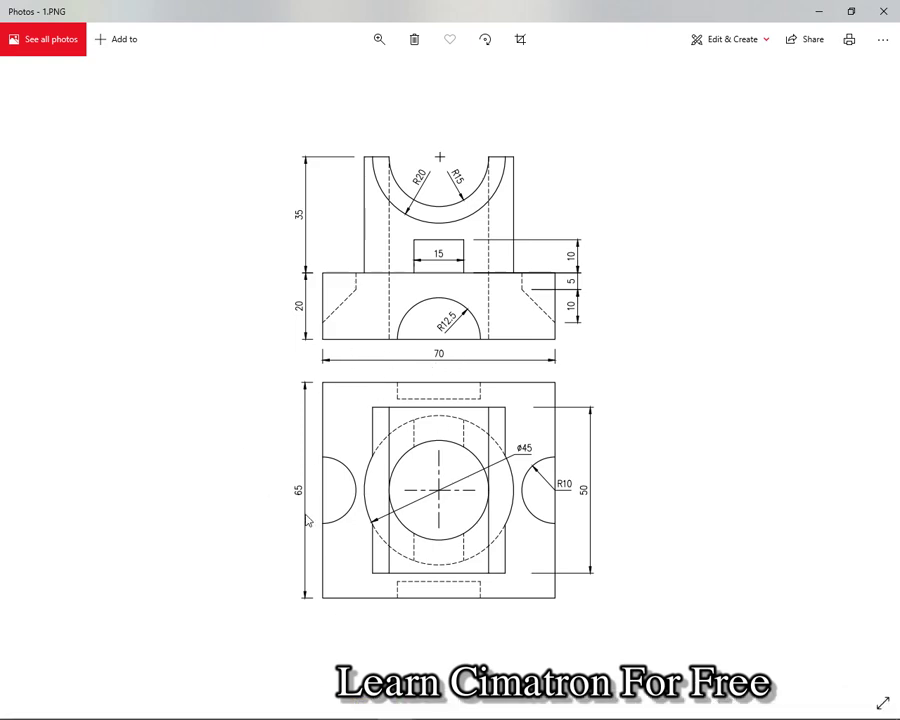
{"action": "left_click", "coordinate": [395, 706]}
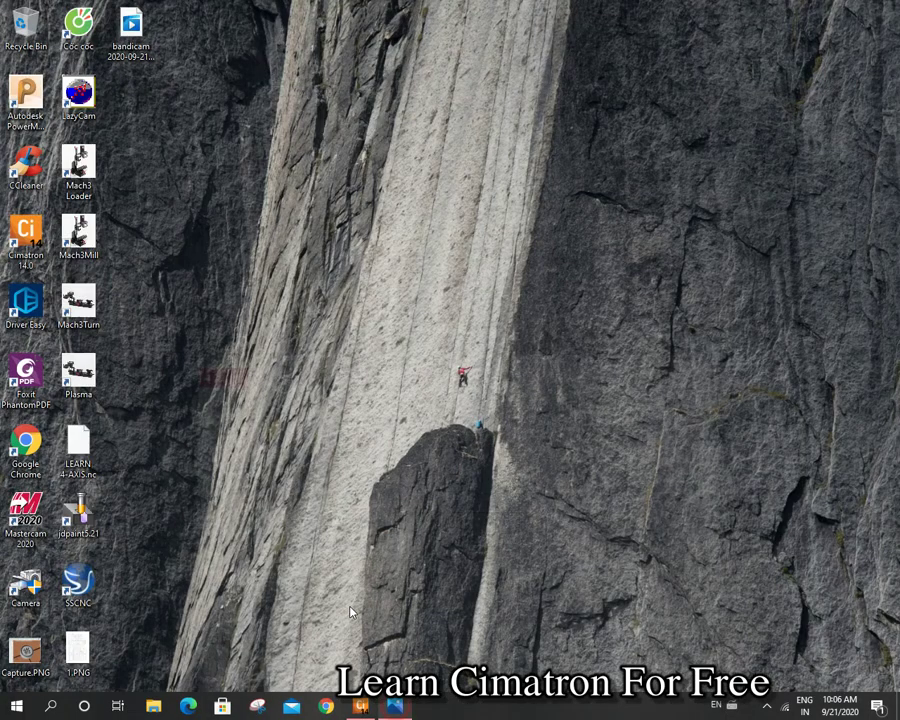
{"action": "key", "text": "alt+Tab"}
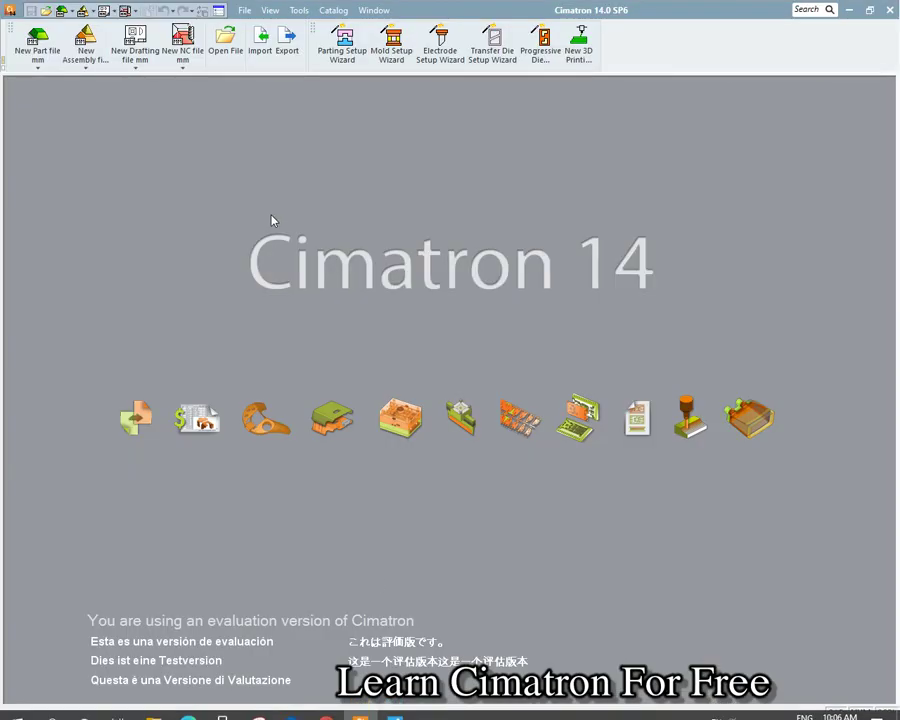
Create a new millimetre part and start a sketch on the default plane.
{"action": "left_click", "coordinate": [37, 40]}
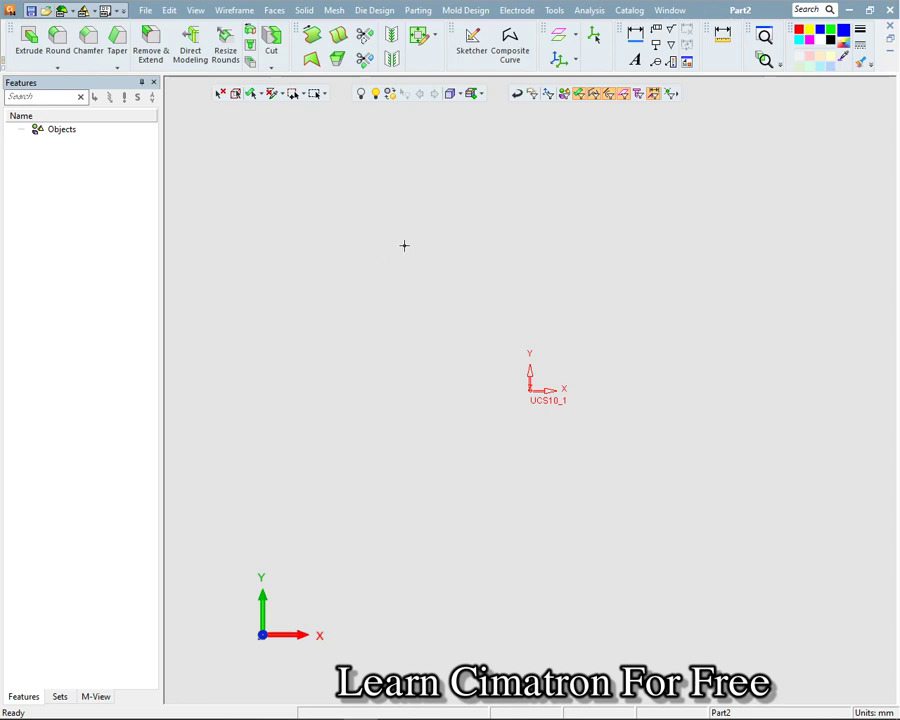
{"action": "right_click", "coordinate": [447, 247]}
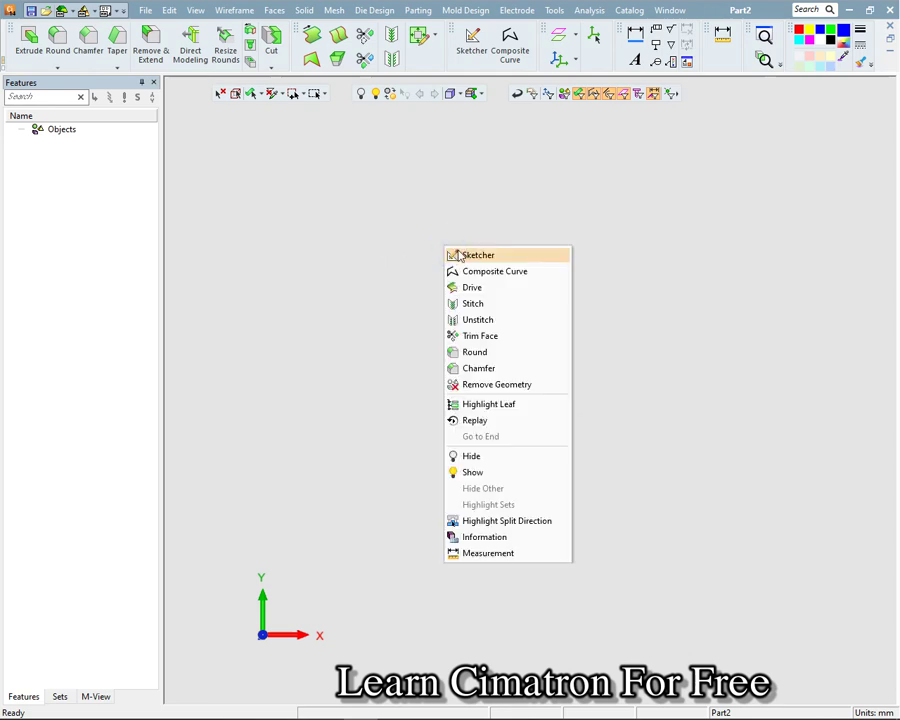
{"action": "left_click", "coordinate": [456, 256]}
{"action": "middle_click", "coordinate": [450, 250]}
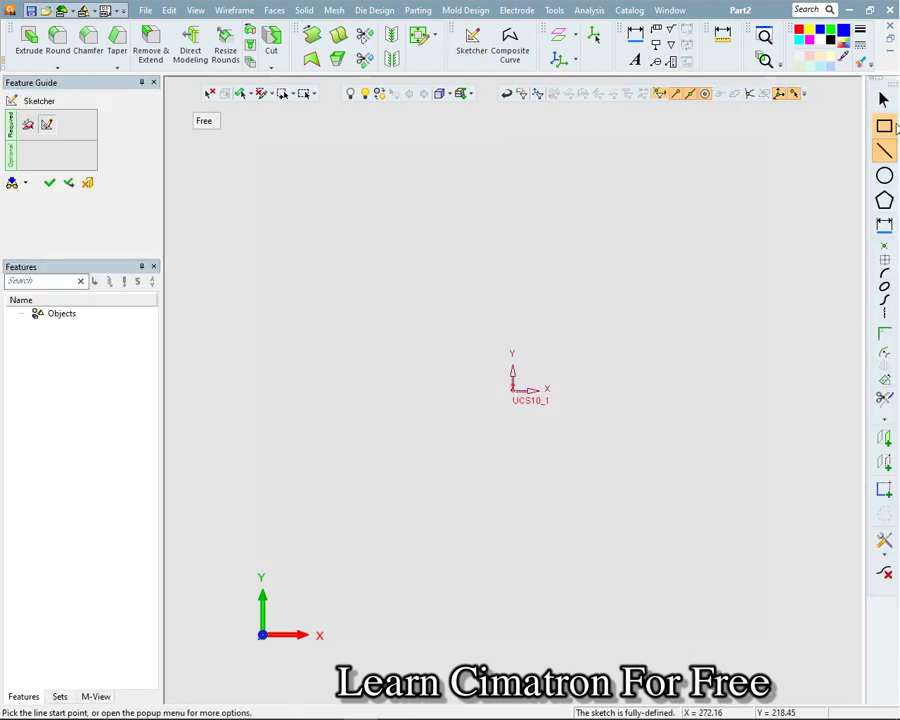
Draw a 70 × 65 mm rectangle centred on the origin and finish the sketch.
{"action": "left_click", "coordinate": [885, 126]}
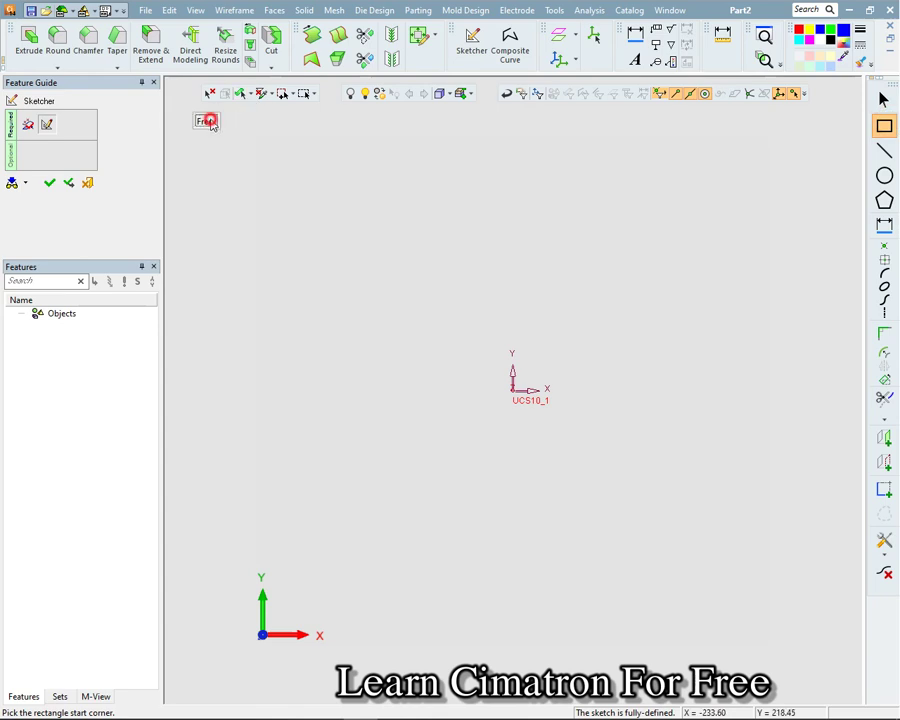
{"action": "left_click", "coordinate": [207, 121]}
{"action": "left_click", "coordinate": [223, 141]}
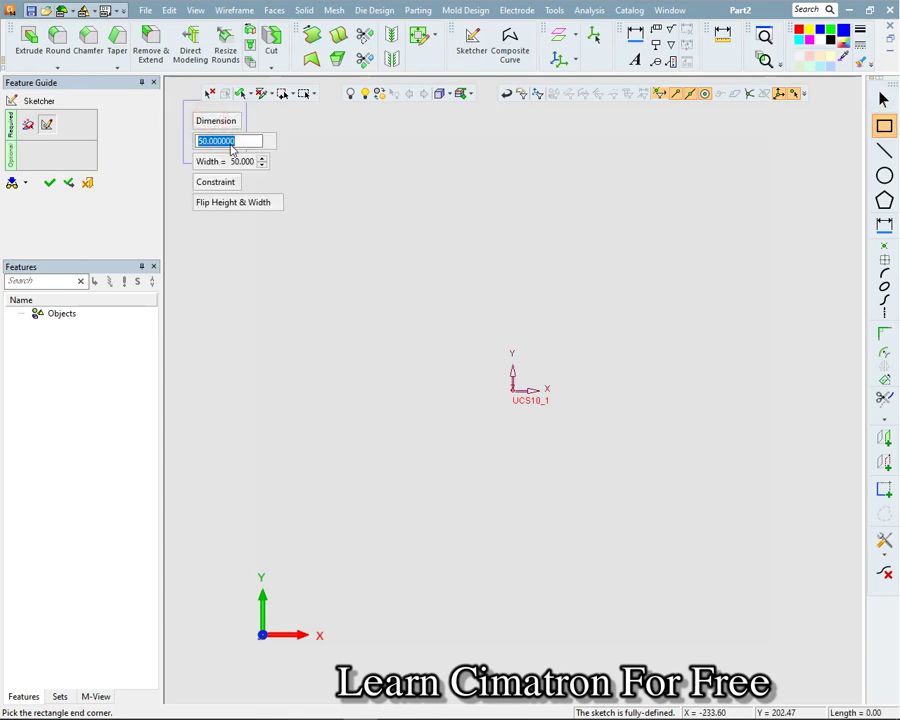
{"action": "type", "text": "65"}
{"action": "key", "text": "Return"}
{"action": "left_click", "coordinate": [230, 161]}
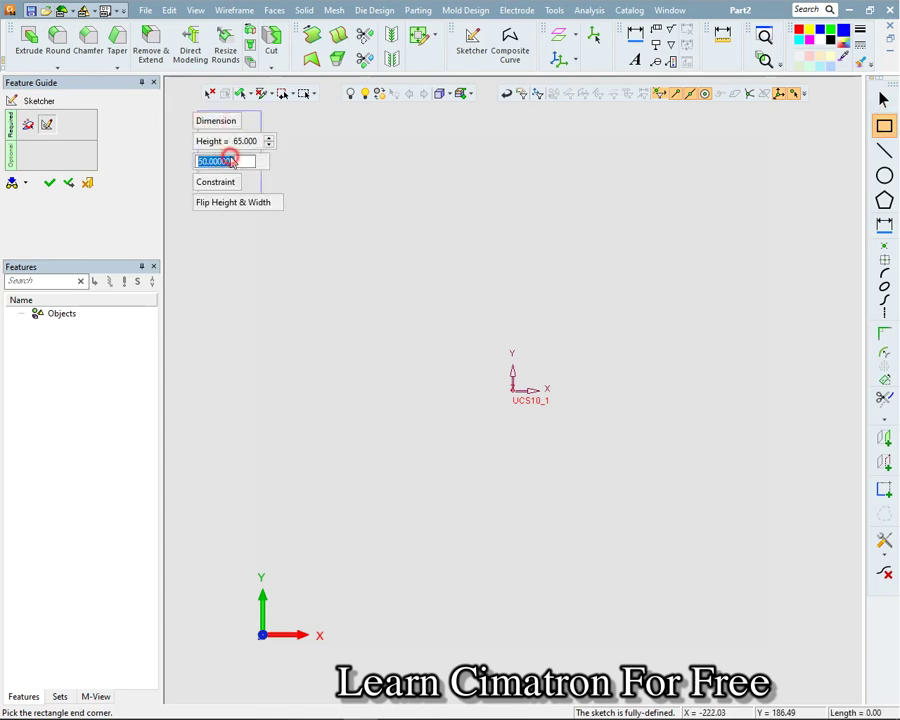
{"action": "type", "text": "70"}
{"action": "key", "text": "Return"}
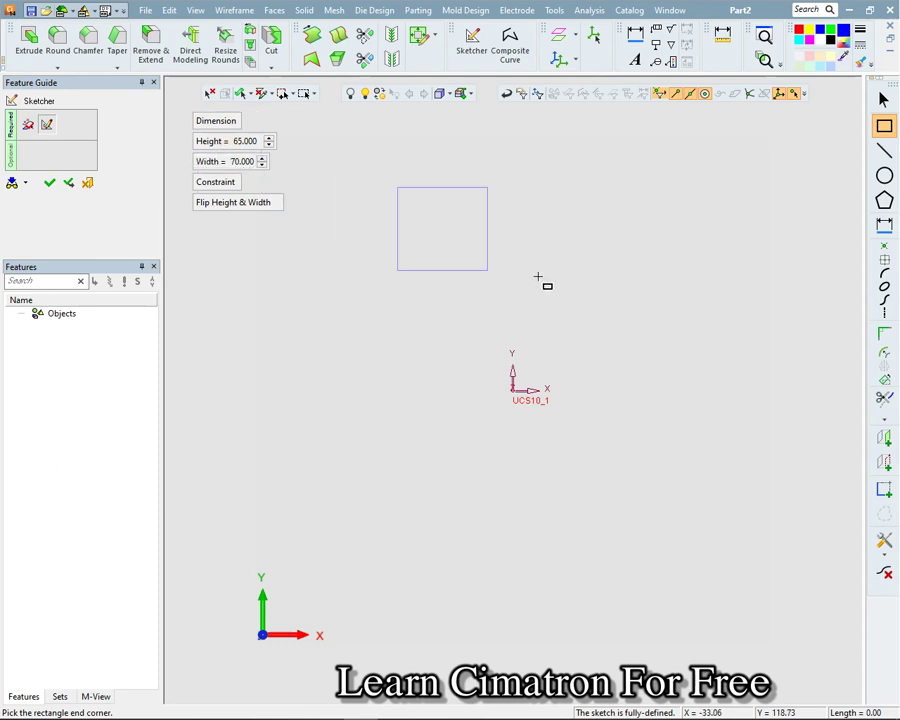
{"action": "left_click", "coordinate": [512, 390]}
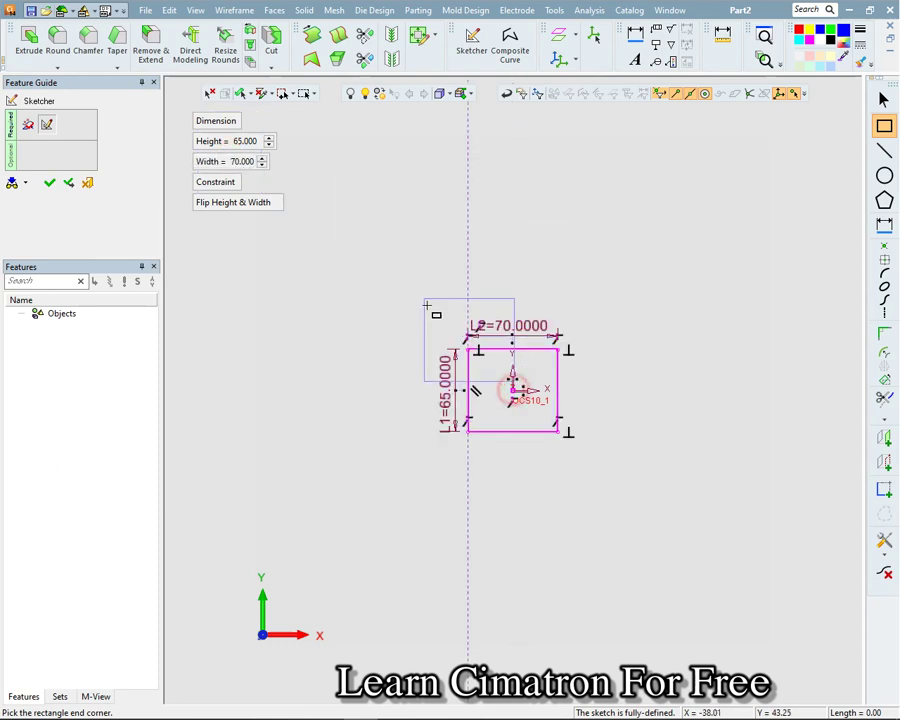
{"action": "middle_click", "coordinate": [368, 250]}
{"action": "right_click", "coordinate": [368, 250]}
{"action": "left_click", "coordinate": [374, 255]}
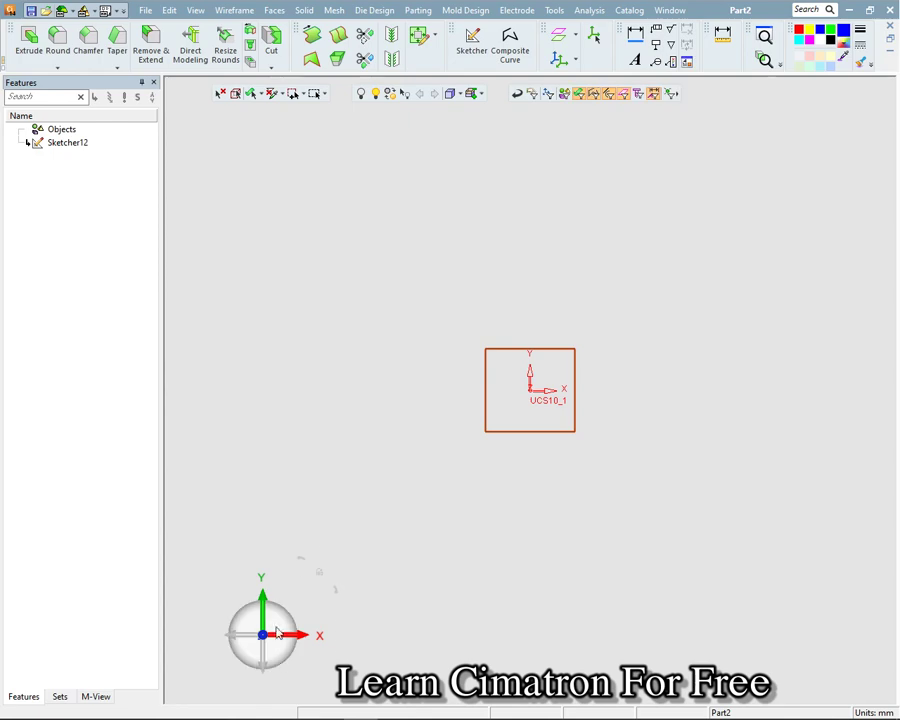
Orbit to an isometric view and check the reference drawing.
{"action": "left_click_drag", "start_coordinate": [278, 632], "coordinate": [340, 550]}
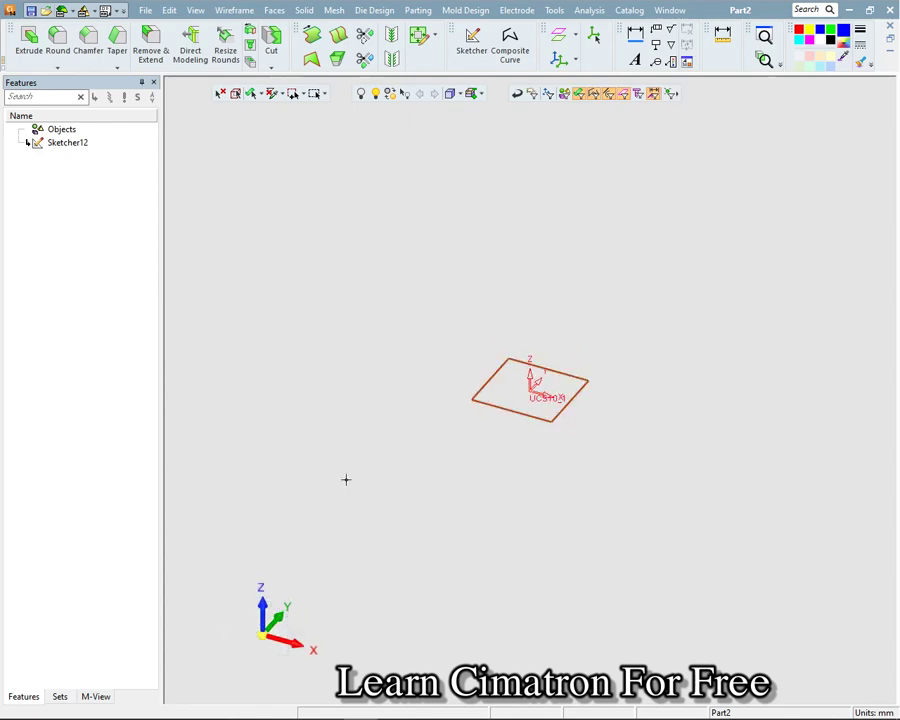
{"action": "scroll", "coordinate": [358, 476], "scroll_direction": "up", "scroll_amount": 3}
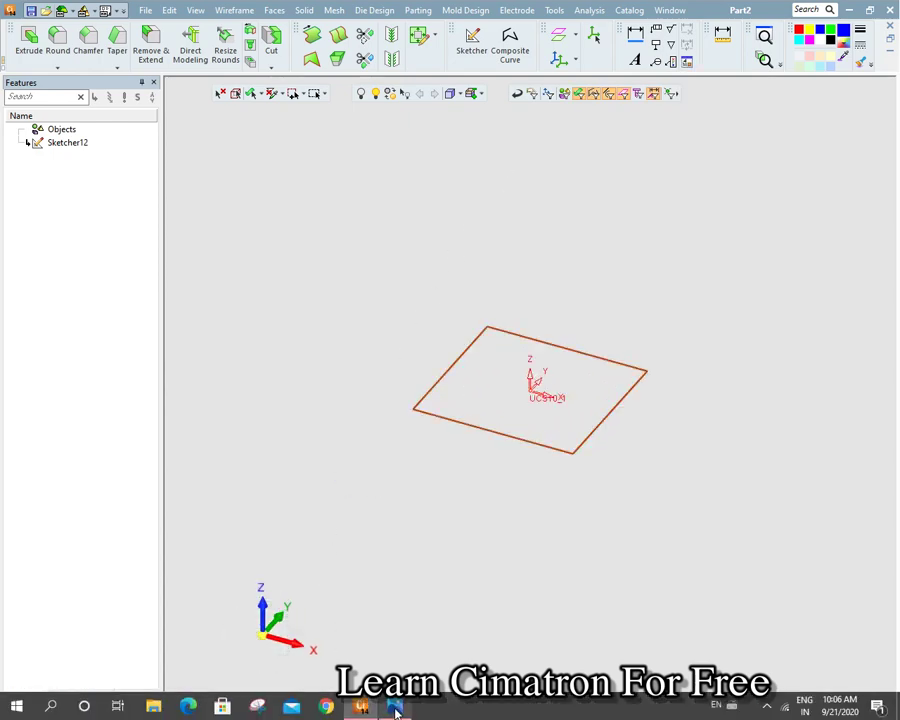
{"action": "left_click", "coordinate": [396, 708]}
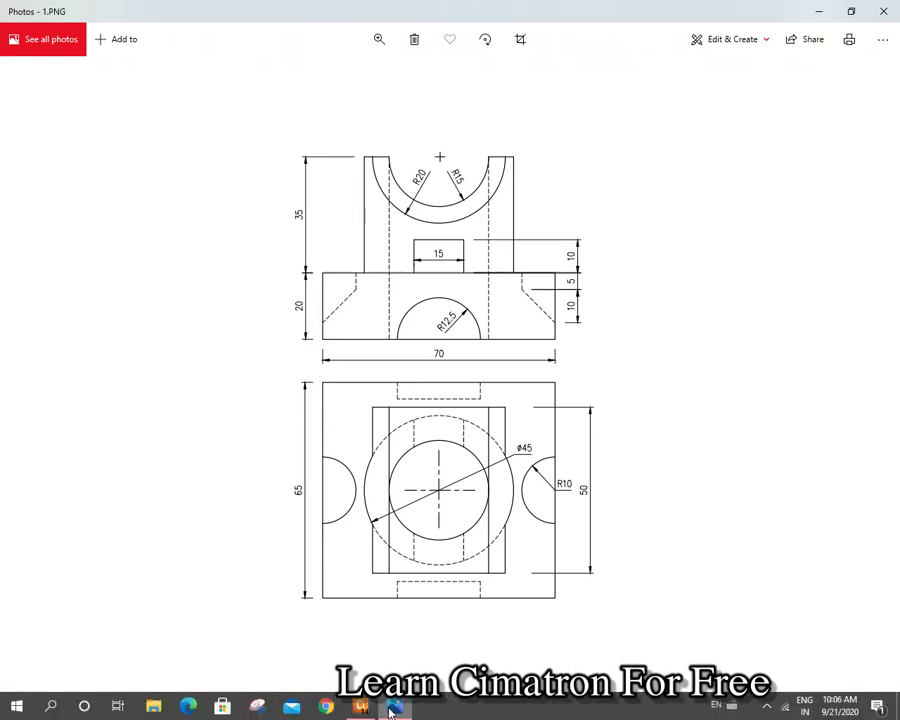
{"action": "left_click", "coordinate": [394, 708]}
Extrude the rectangle sketch 20 mm into a solid base block.
{"action": "right_click", "coordinate": [352, 315]}
{"action": "left_click", "coordinate": [360, 318]}
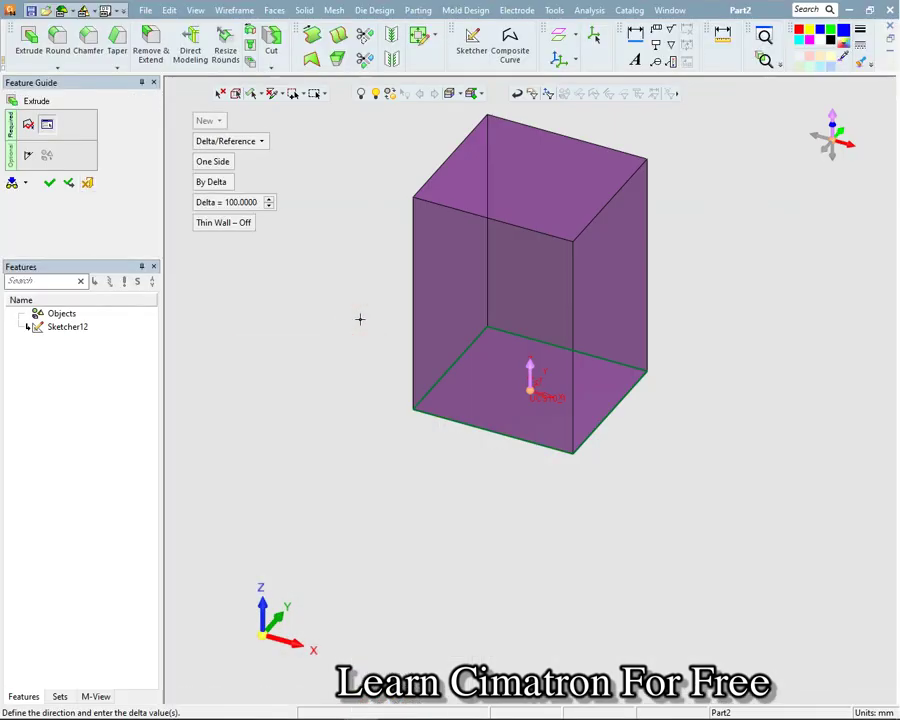
{"action": "left_click", "coordinate": [245, 202]}
{"action": "type", "text": "2"}
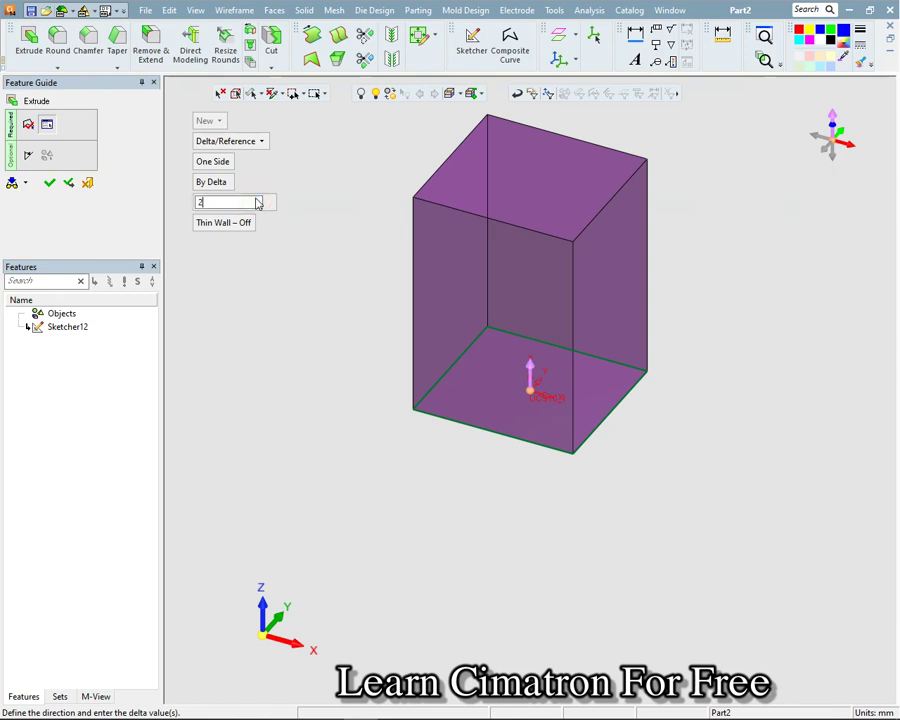
{"action": "type", "text": "0"}
{"action": "key", "text": "Return"}
{"action": "middle_click", "coordinate": [295, 221]}
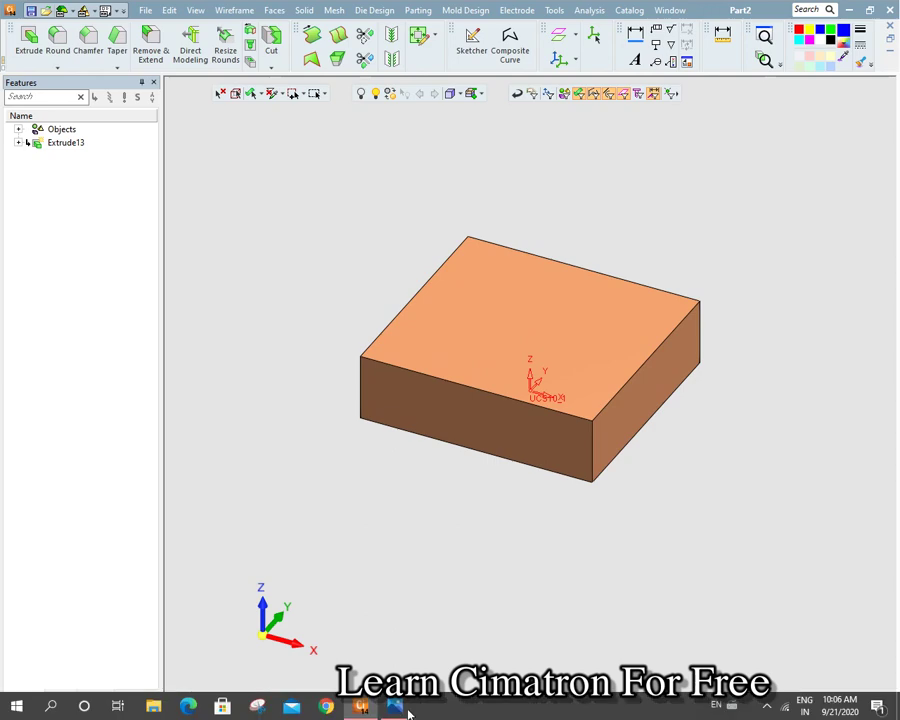
Bring drawing 1.PNG forward to read the Ø45 bore and 35 mm upright.
{"action": "left_click", "coordinate": [394, 708]}
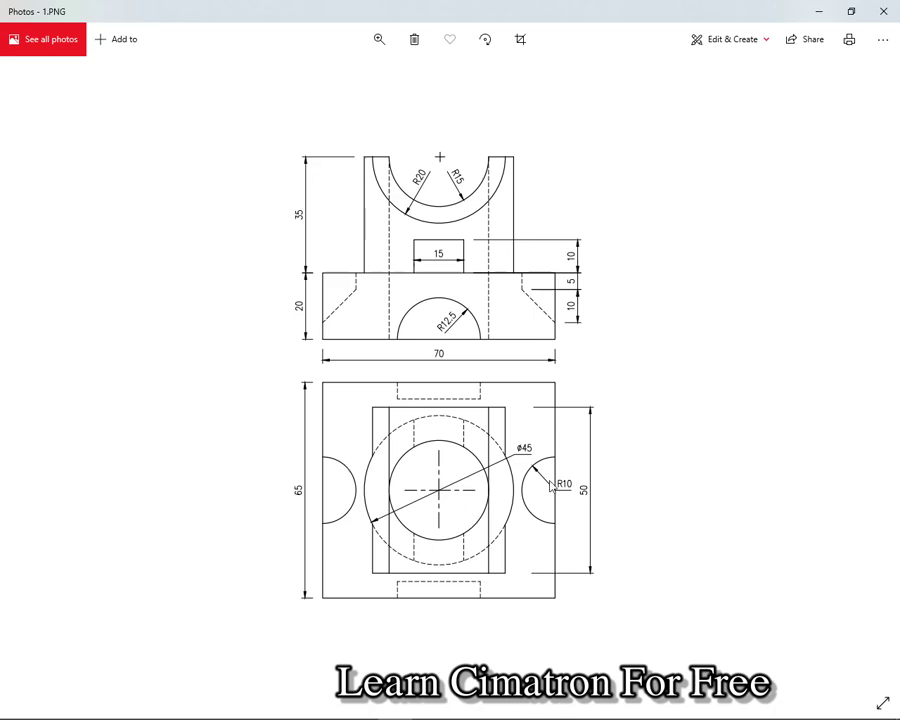
Start a new sketch on the block's top face.
{"action": "left_click", "coordinate": [378, 710]}
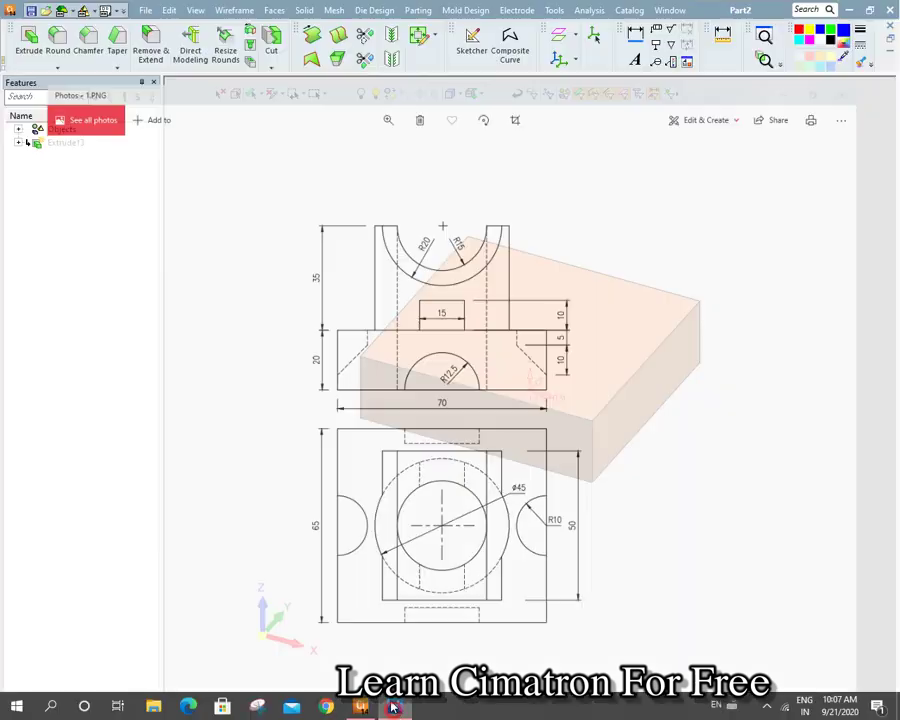
{"action": "right_click", "coordinate": [336, 172]}
{"action": "left_click", "coordinate": [344, 178]}
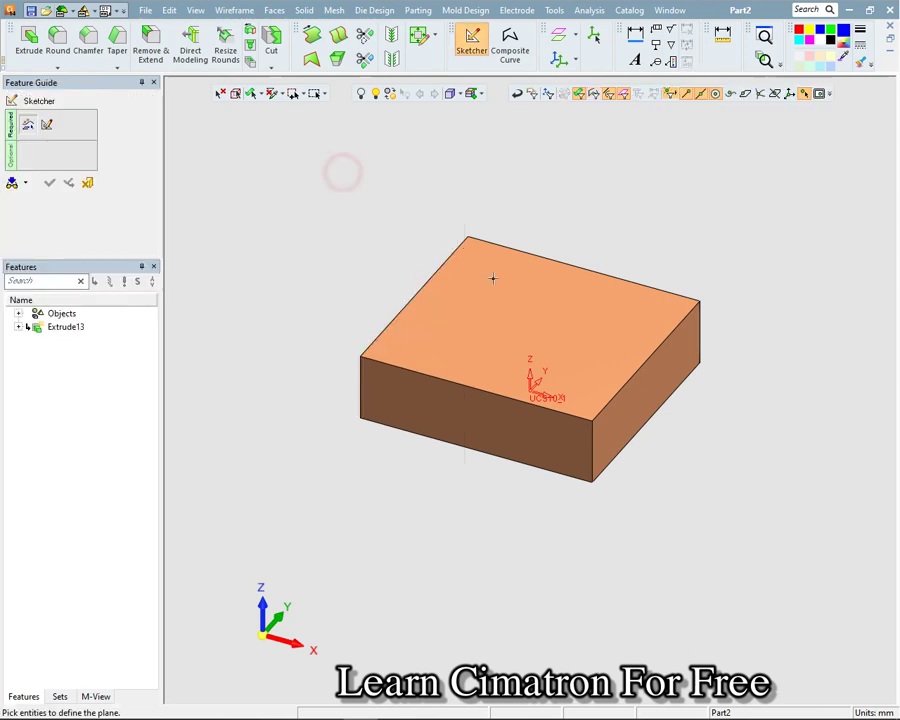
{"action": "left_click", "coordinate": [504, 310]}
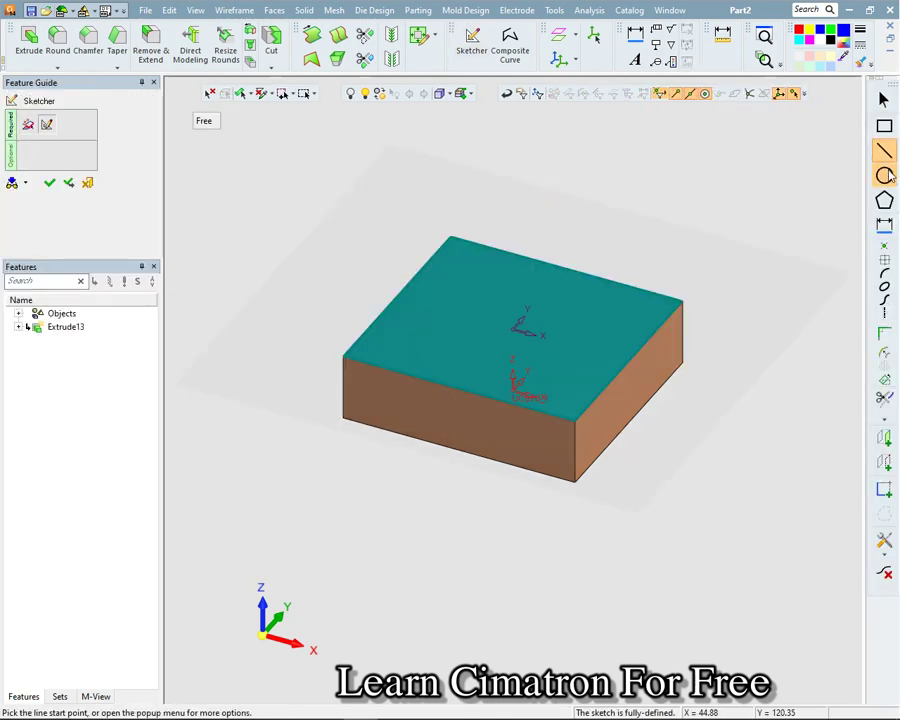
Draw a 45 mm diameter circle at the face centre and finish the sketch.
{"action": "left_click", "coordinate": [884, 175]}
{"action": "left_click", "coordinate": [206, 121]}
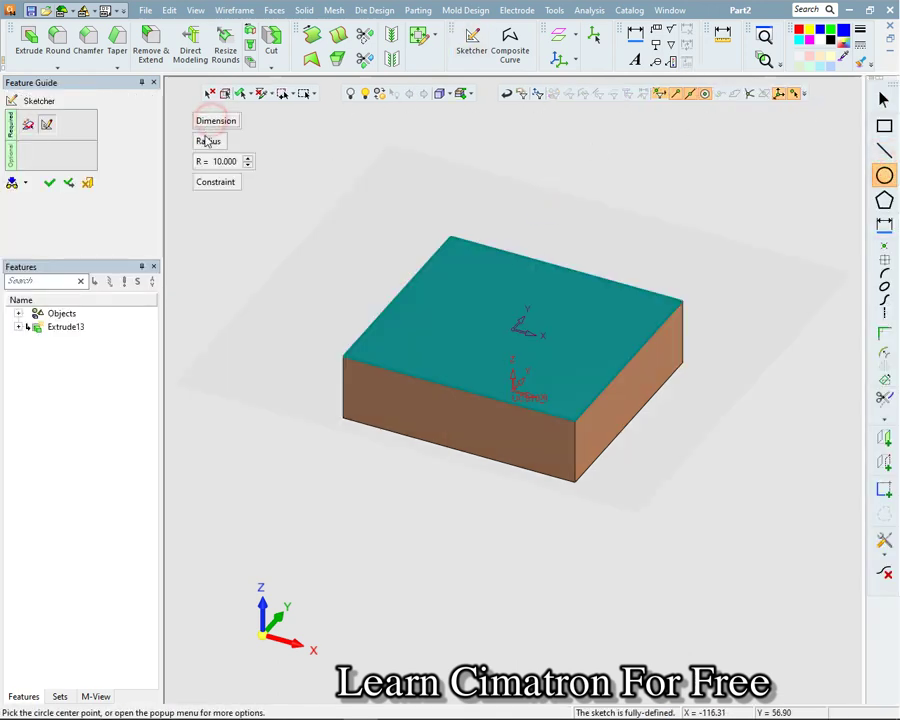
{"action": "left_click", "coordinate": [208, 140]}
{"action": "left_click", "coordinate": [213, 162]}
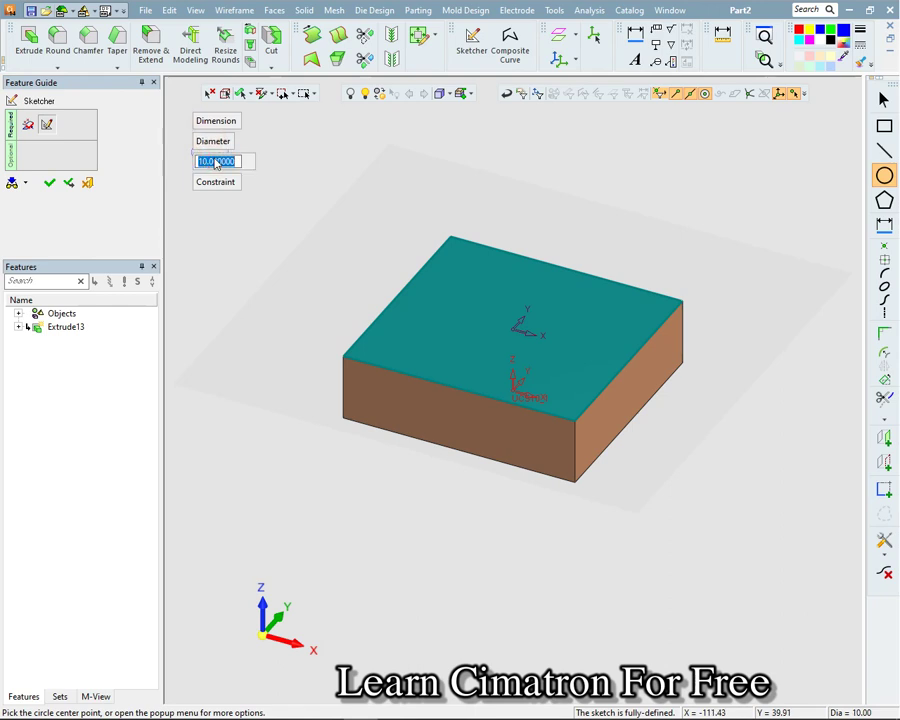
{"action": "type", "text": "45"}
{"action": "key", "text": "Return"}
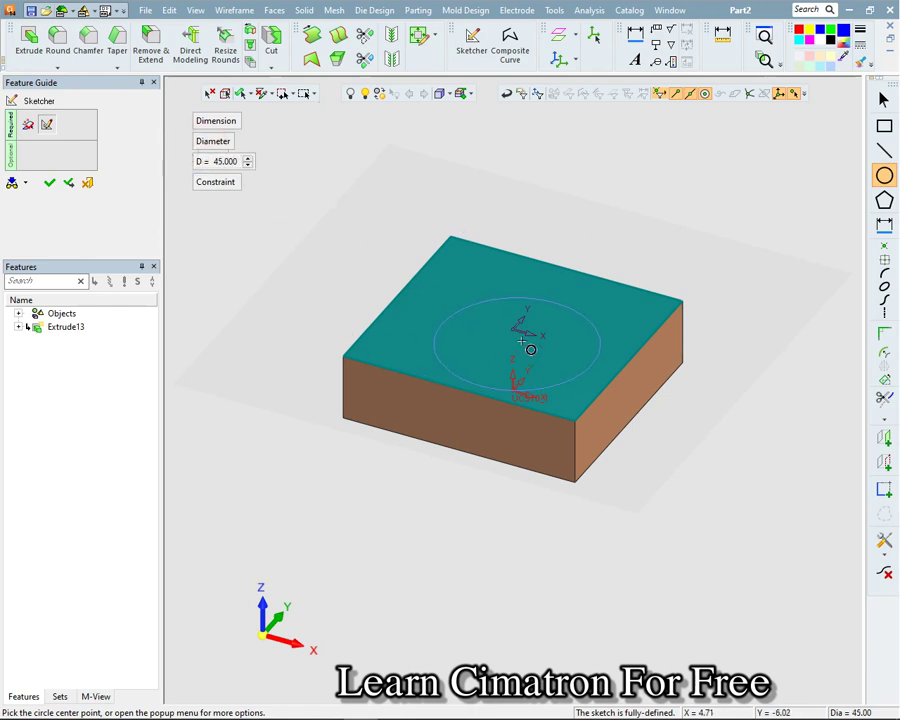
{"action": "left_click", "coordinate": [516, 327]}
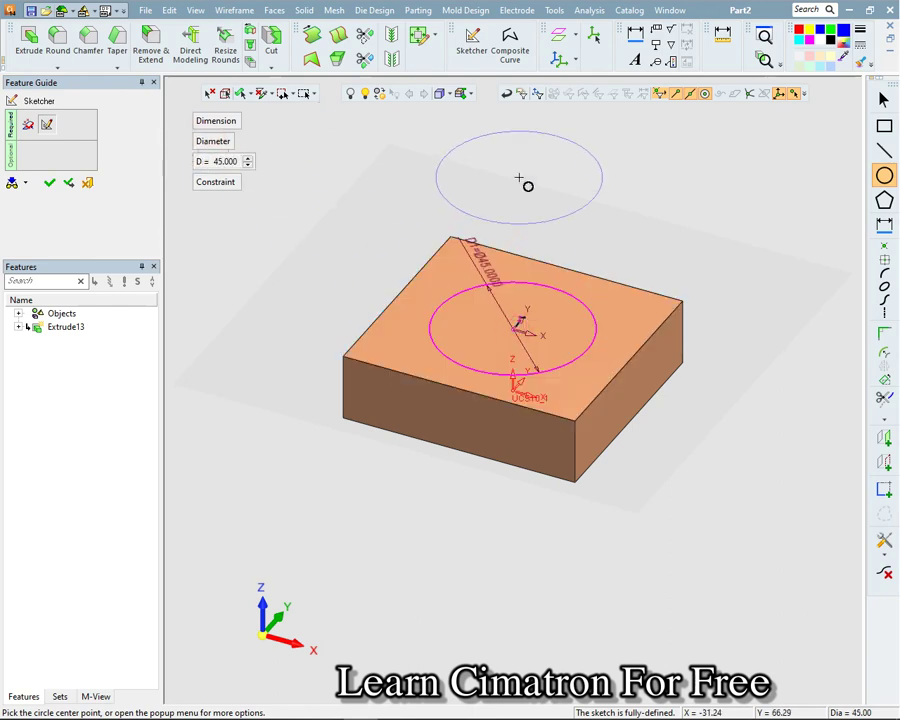
{"action": "right_click", "coordinate": [519, 180]}
{"action": "left_click", "coordinate": [535, 182]}
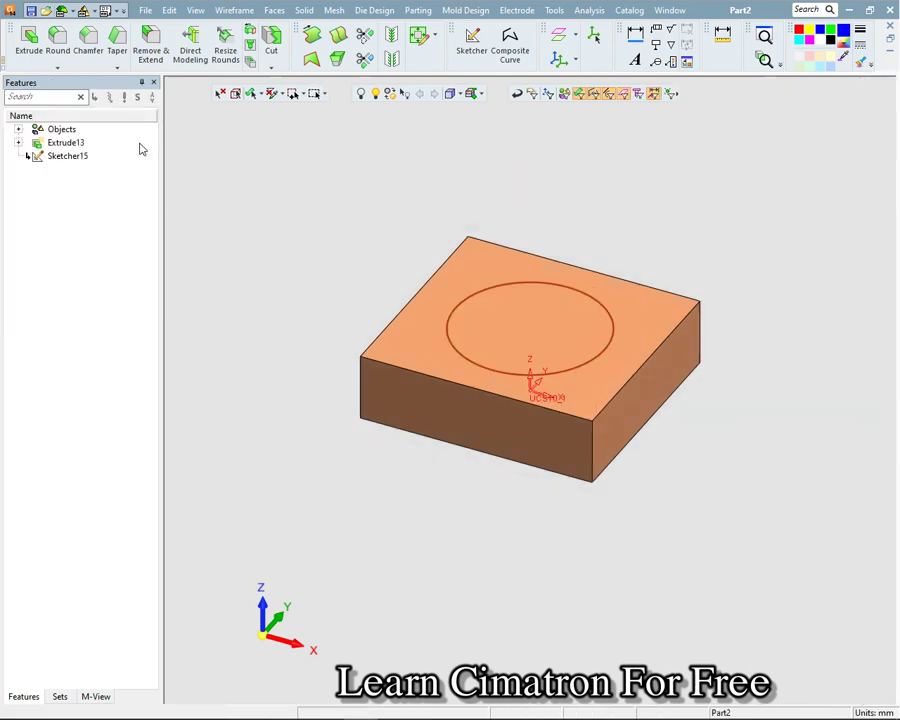
Extrude the 45 mm circle 35 mm upward into a cylinder.
{"action": "right_click", "coordinate": [321, 197]}
{"action": "left_click", "coordinate": [332, 202]}
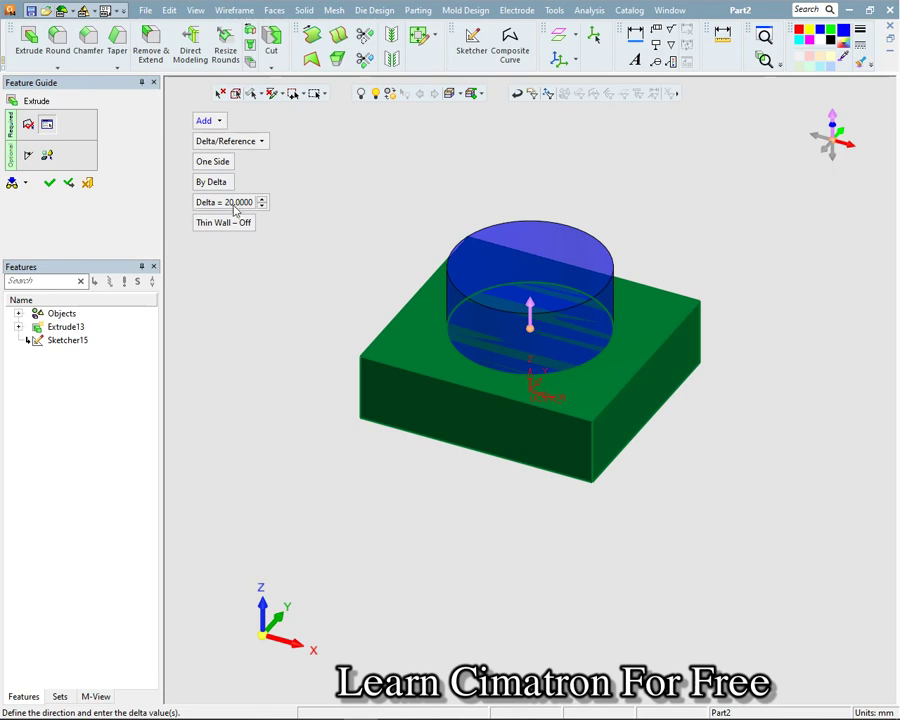
{"action": "left_click", "coordinate": [214, 203]}
{"action": "type", "text": "35"}
{"action": "key", "text": "Return"}
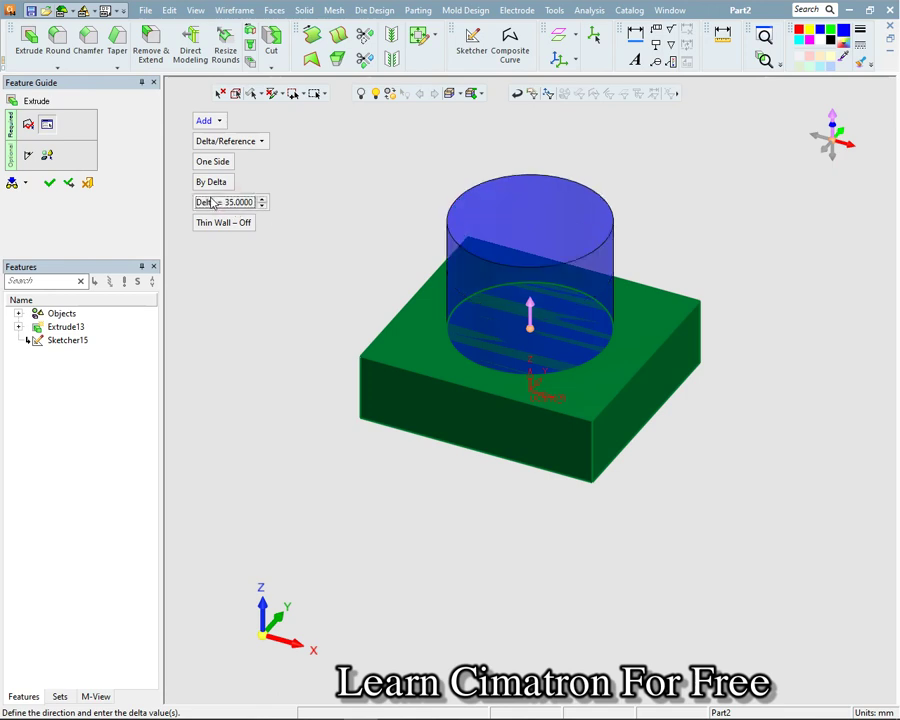
{"action": "middle_click", "coordinate": [312, 208]}
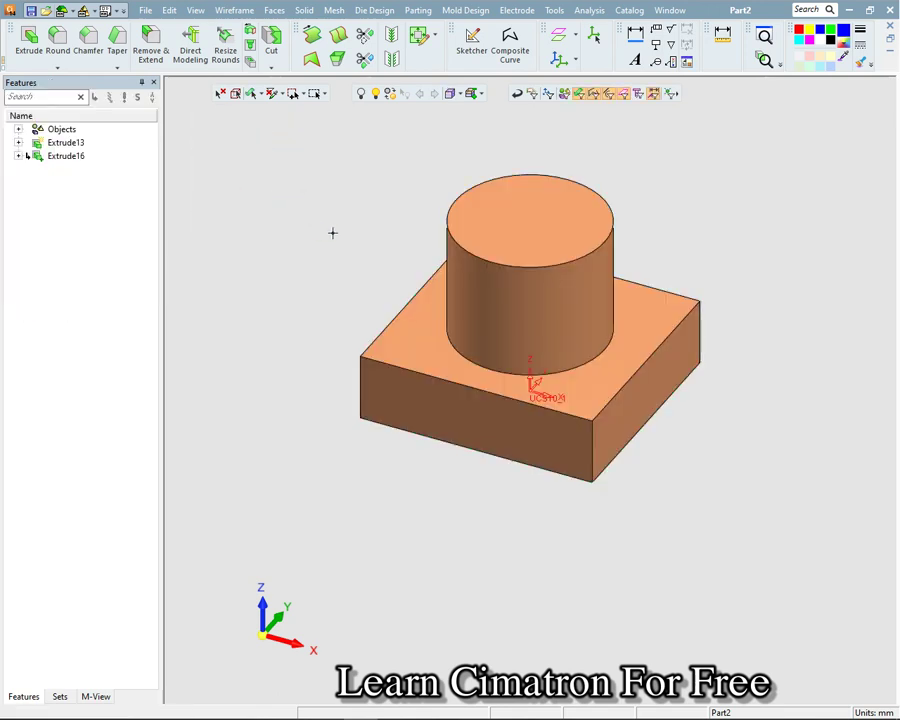
Check the reference drawing 1.PNG, then return to the 3D part.
{"action": "left_click", "coordinate": [395, 706]}
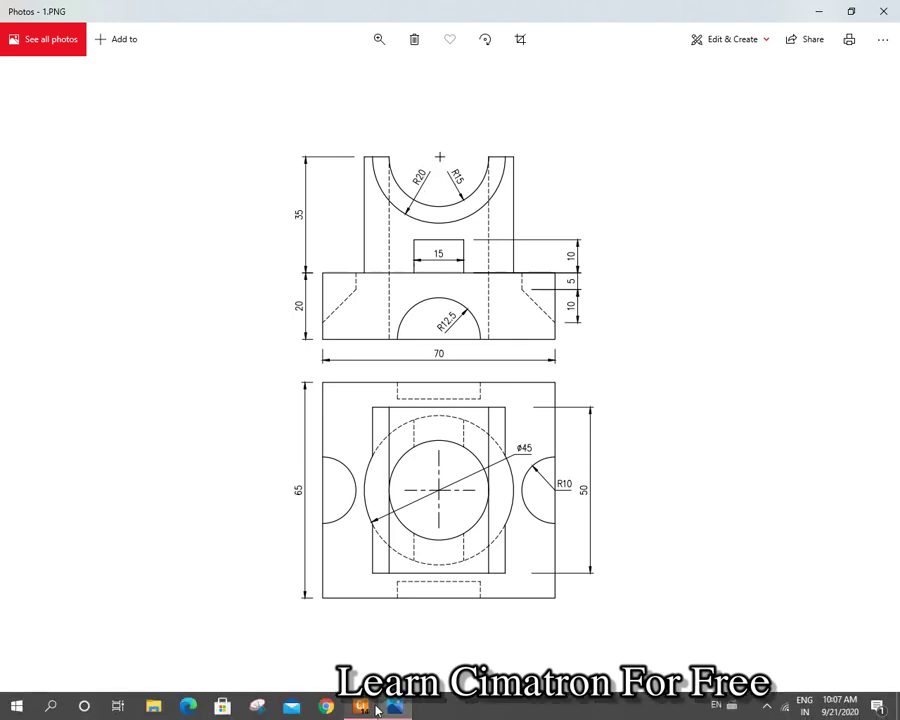
{"action": "left_click", "coordinate": [365, 705]}
Start a sketch on the cylinder top and project a line across its face.
{"action": "right_click", "coordinate": [317, 186]}
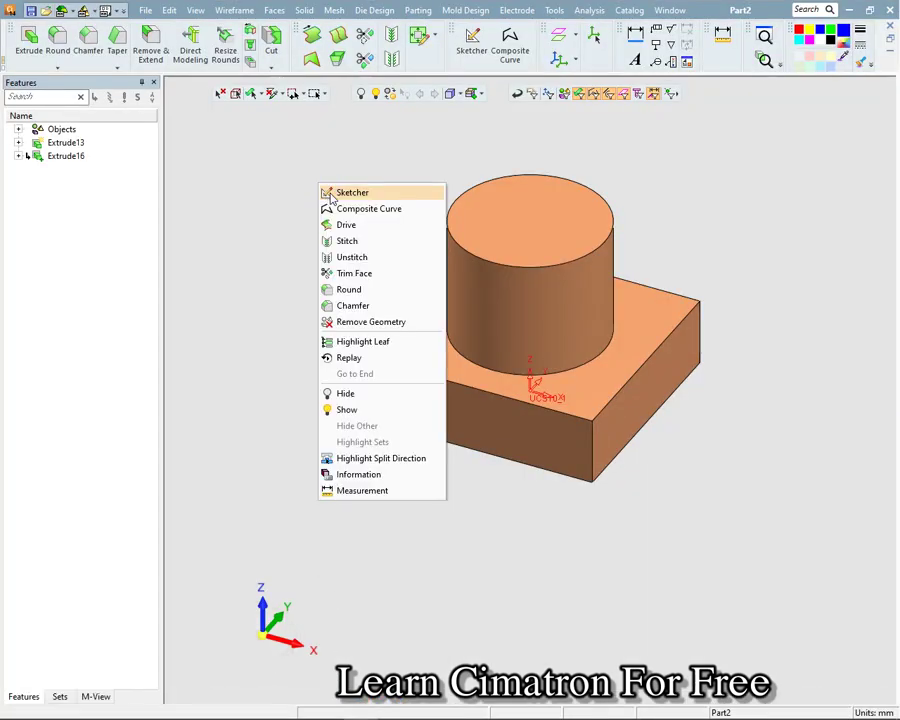
{"action": "left_click", "coordinate": [330, 192]}
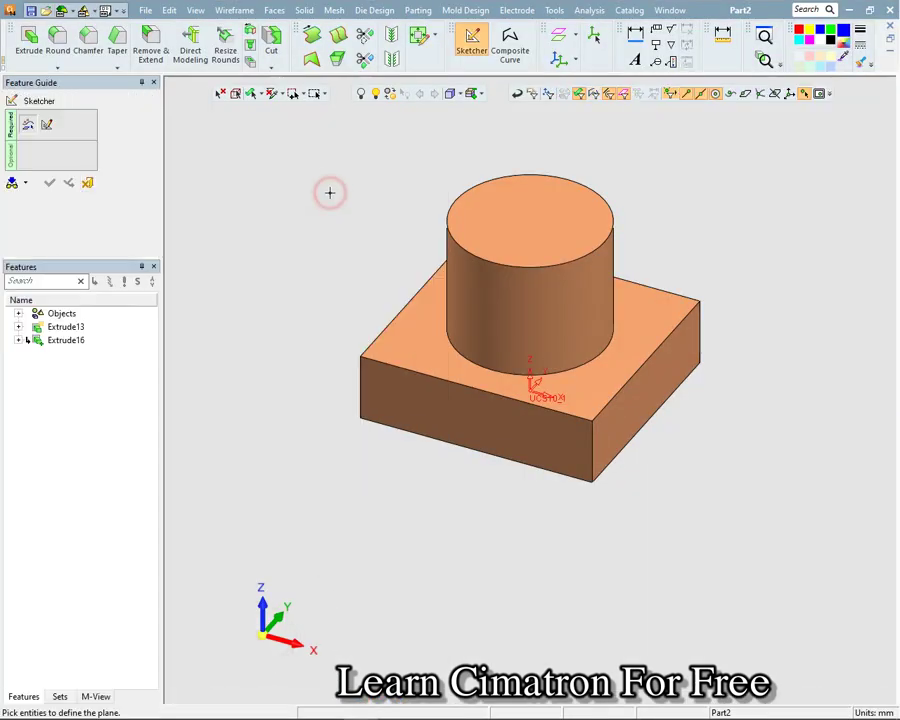
{"action": "left_click", "coordinate": [552, 400]}
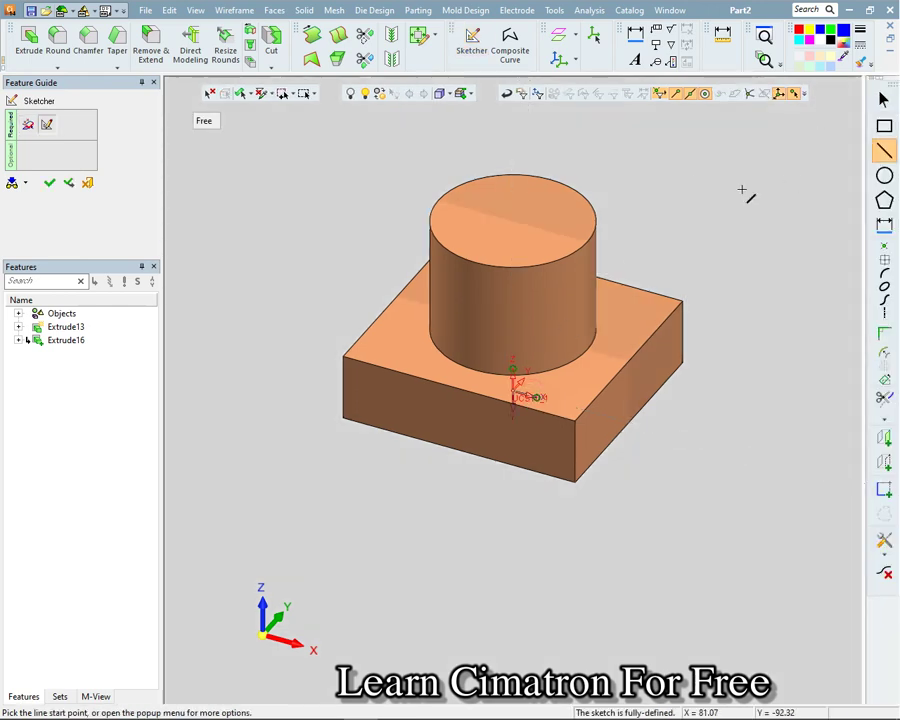
{"action": "key", "text": "Escape"}
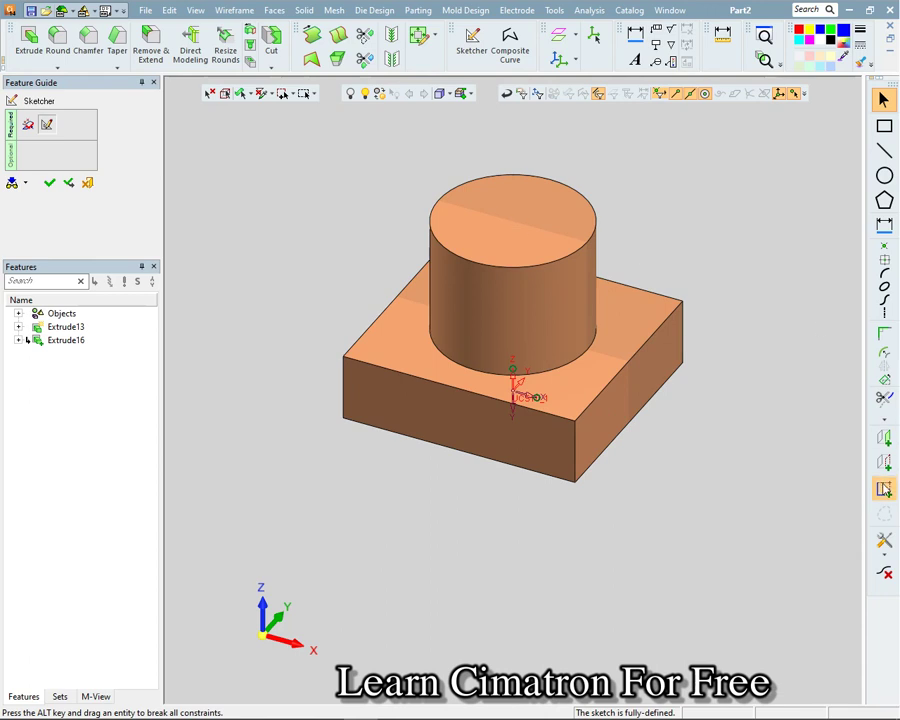
{"action": "left_click", "coordinate": [884, 462]}
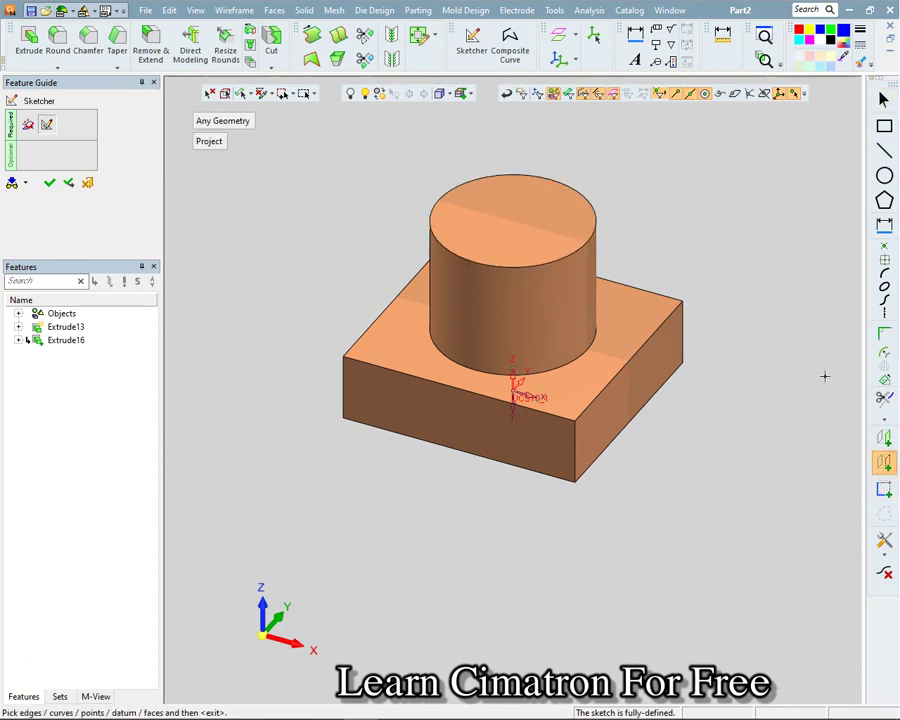
{"action": "left_click", "coordinate": [884, 437]}
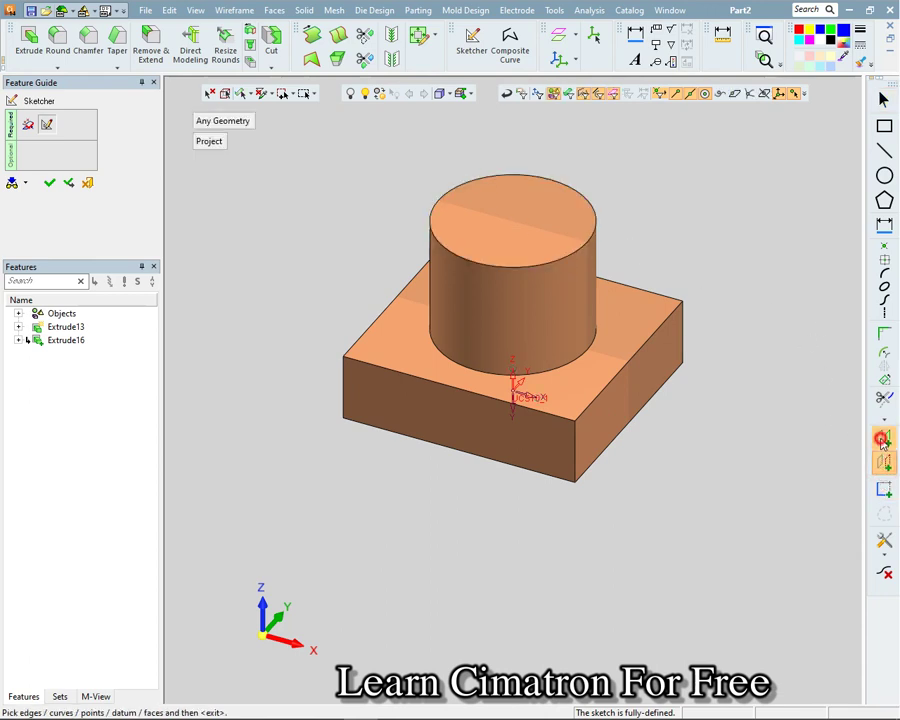
{"action": "left_click", "coordinate": [532, 268]}
{"action": "key", "text": "Escape"}
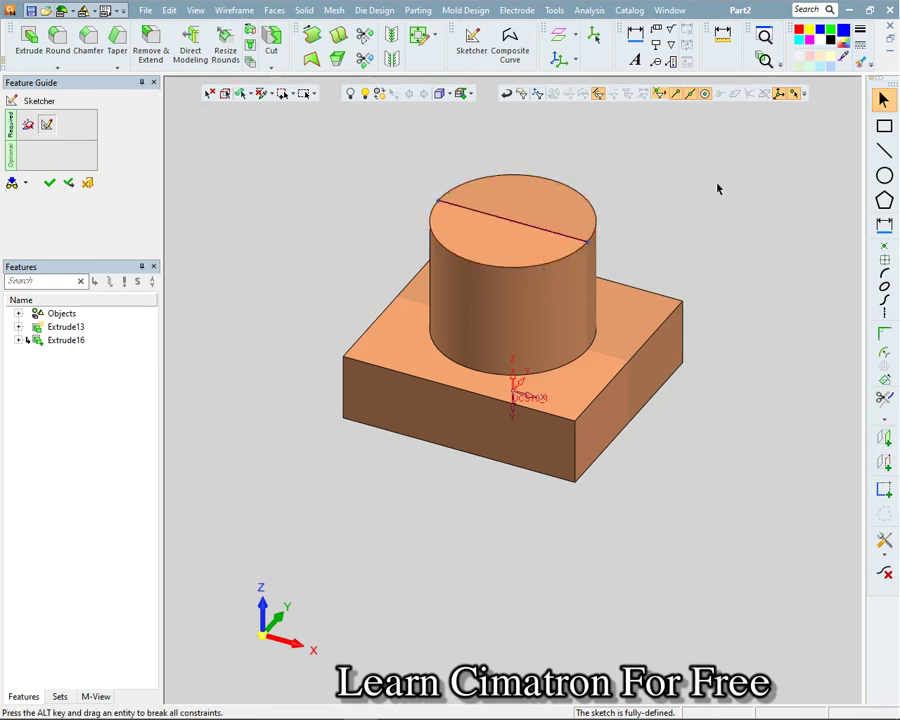
Draw concentric R20 and R15 circles at the cylinder centre.
{"action": "left_click", "coordinate": [884, 175]}
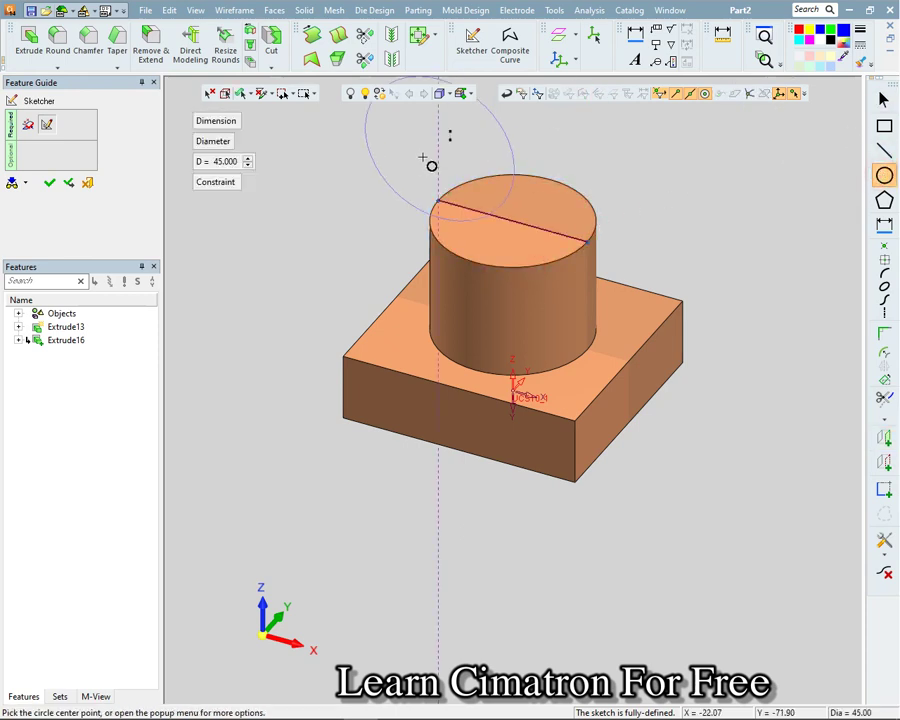
{"action": "left_click", "coordinate": [213, 141]}
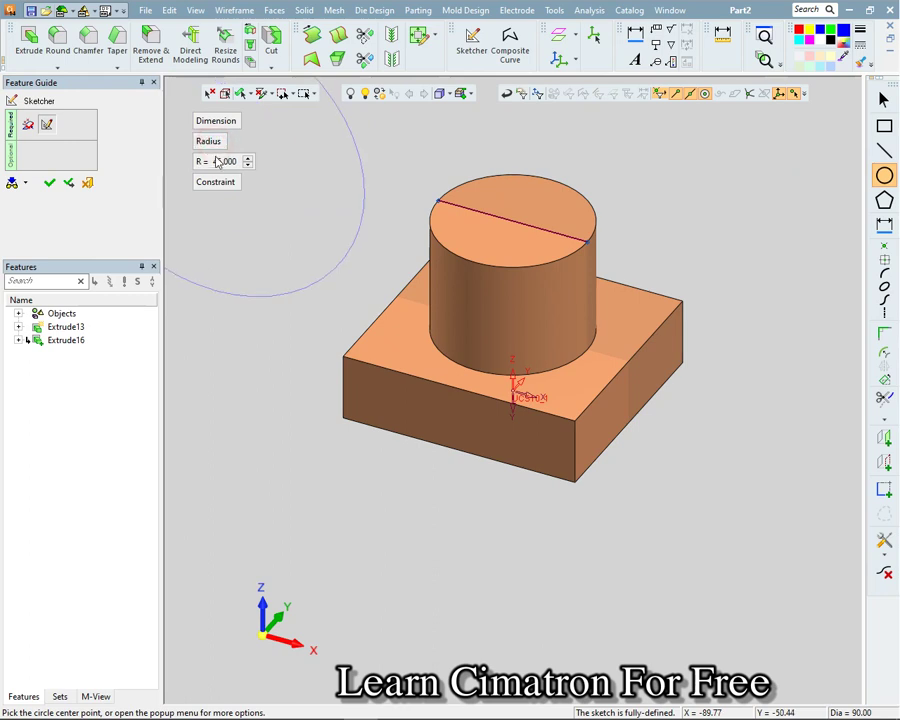
{"action": "left_click", "coordinate": [216, 162]}
{"action": "type", "text": "20"}
{"action": "key", "text": "Return"}
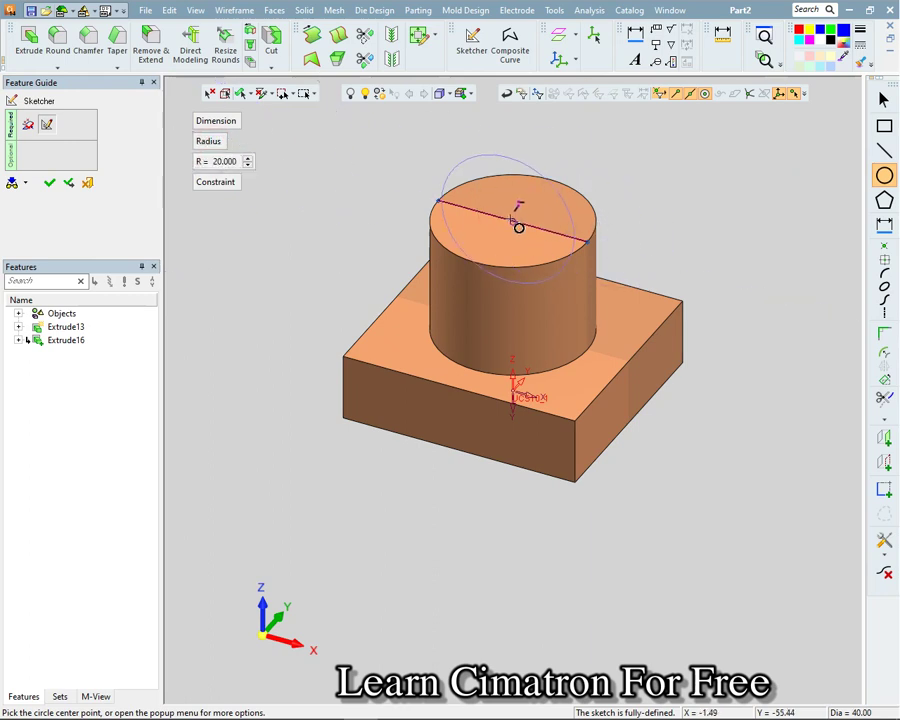
{"action": "left_click", "coordinate": [514, 222]}
{"action": "left_click", "coordinate": [214, 164]}
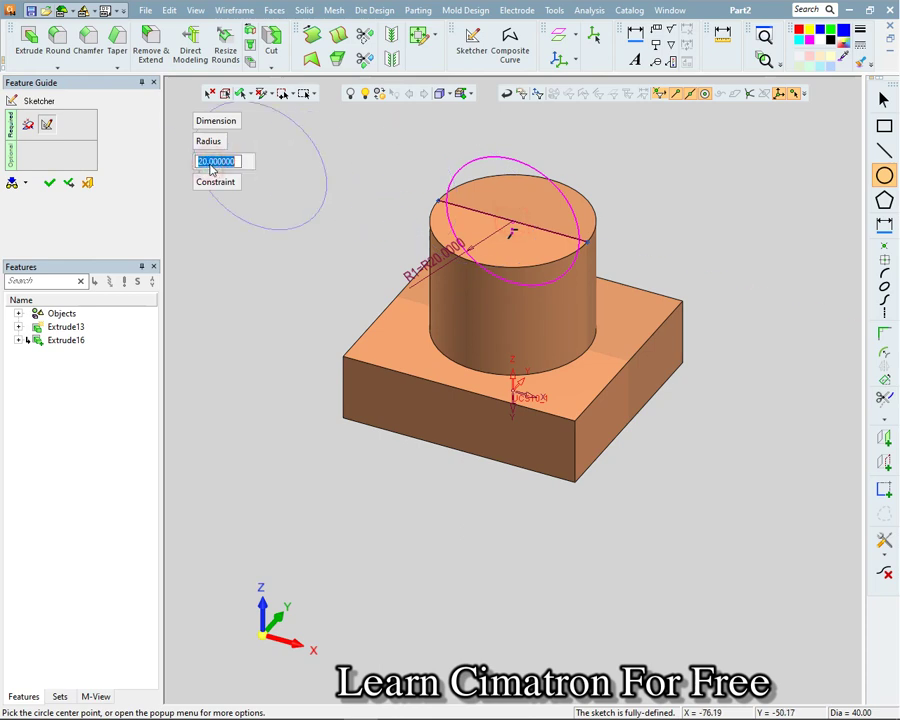
{"action": "type", "text": "R = 15"}
{"action": "key", "text": "Return"}
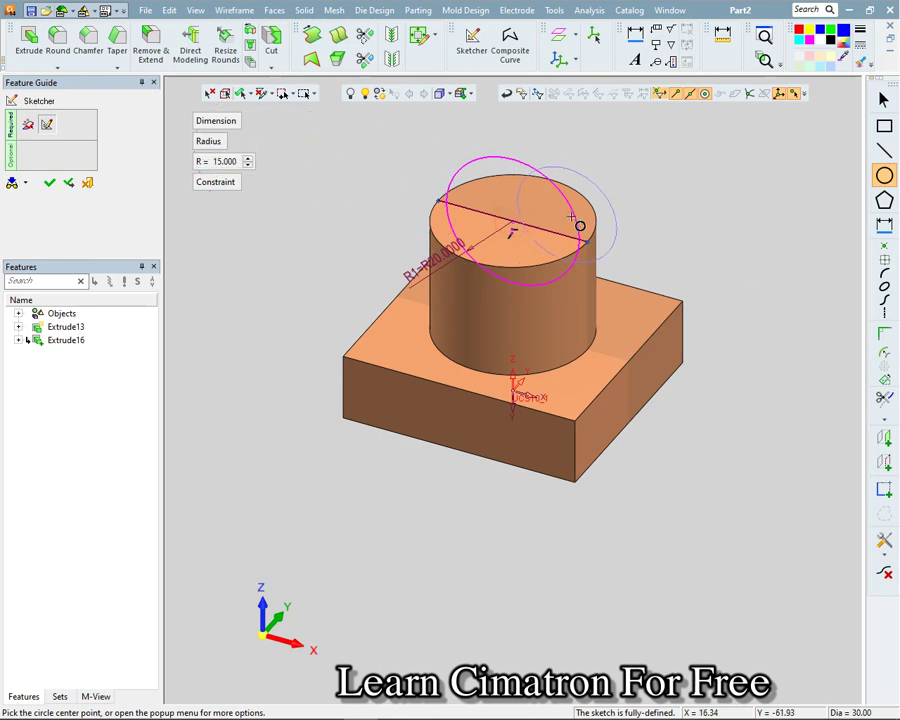
{"action": "left_click", "coordinate": [514, 222]}
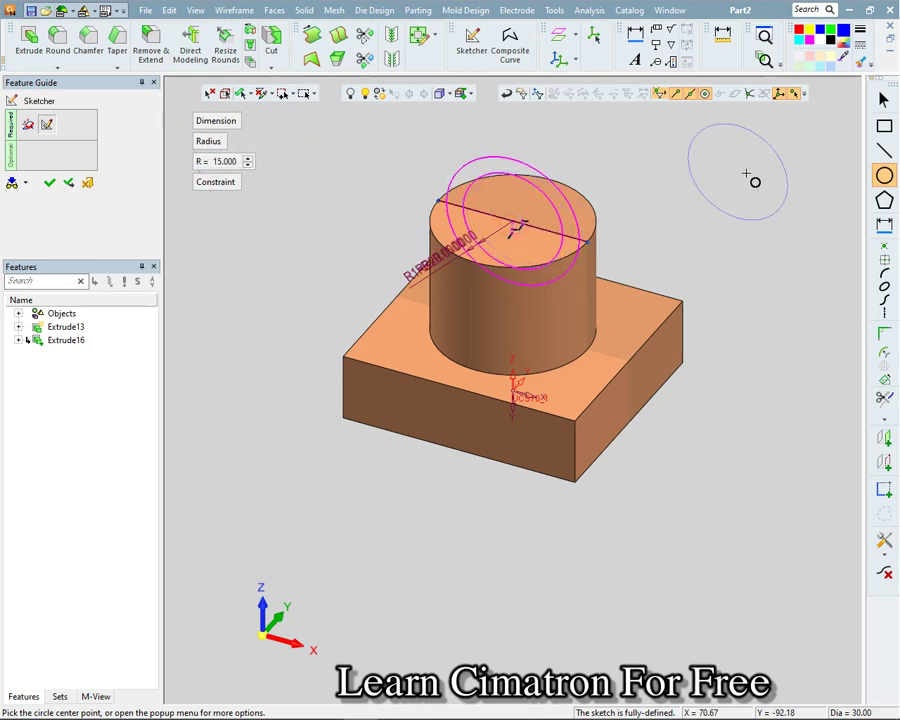
{"action": "key", "text": "Escape"}
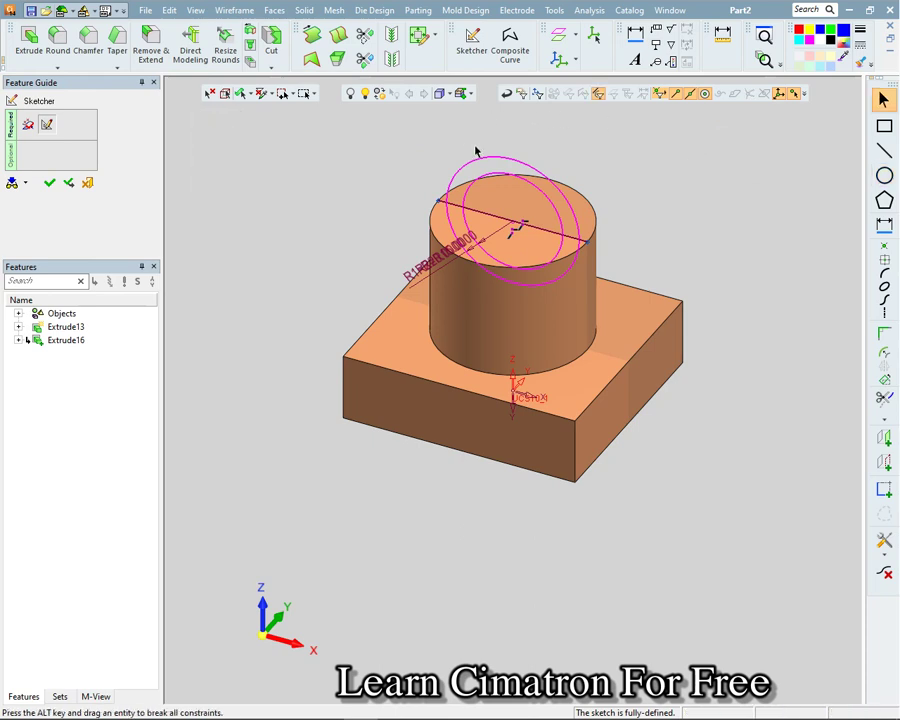
Trim the circles' upper halves and excess line, then finish the sketch.
{"action": "left_click", "coordinate": [884, 397]}
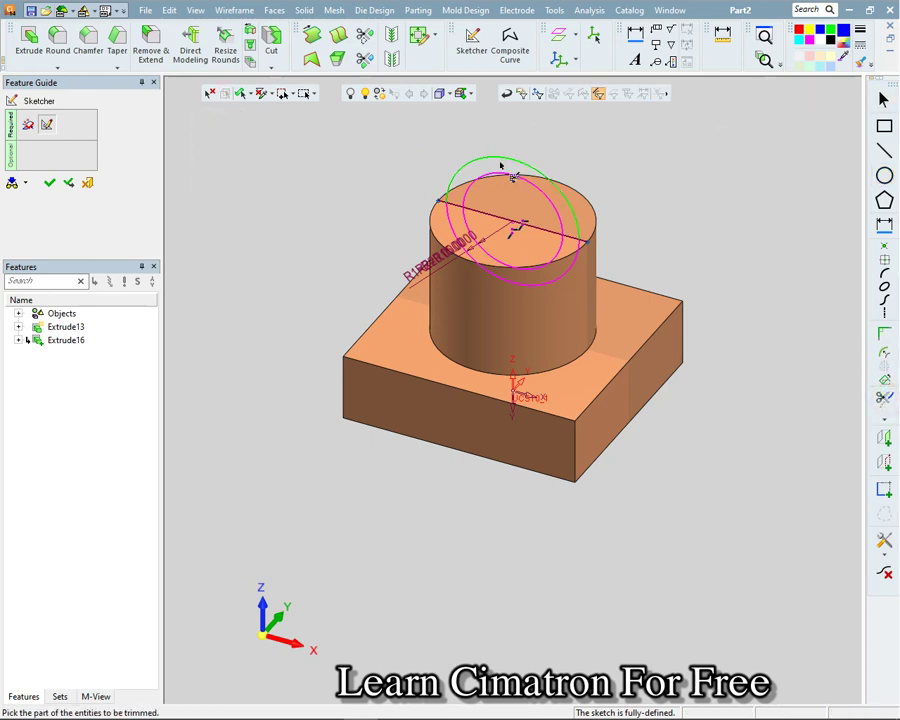
{"action": "left_click", "coordinate": [500, 176]}
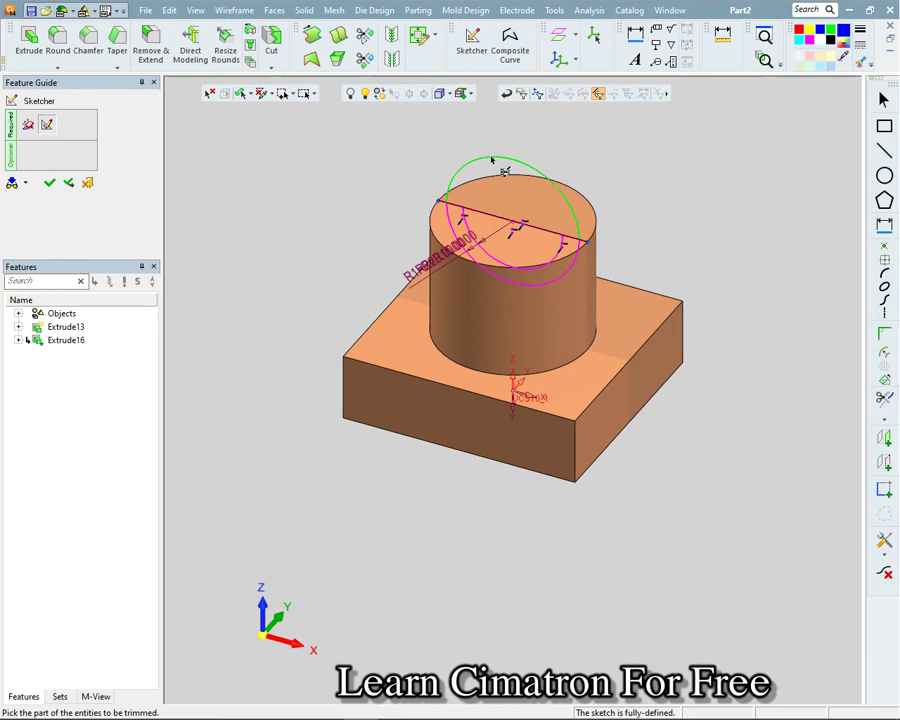
{"action": "left_click", "coordinate": [490, 156]}
{"action": "left_click", "coordinate": [530, 223]}
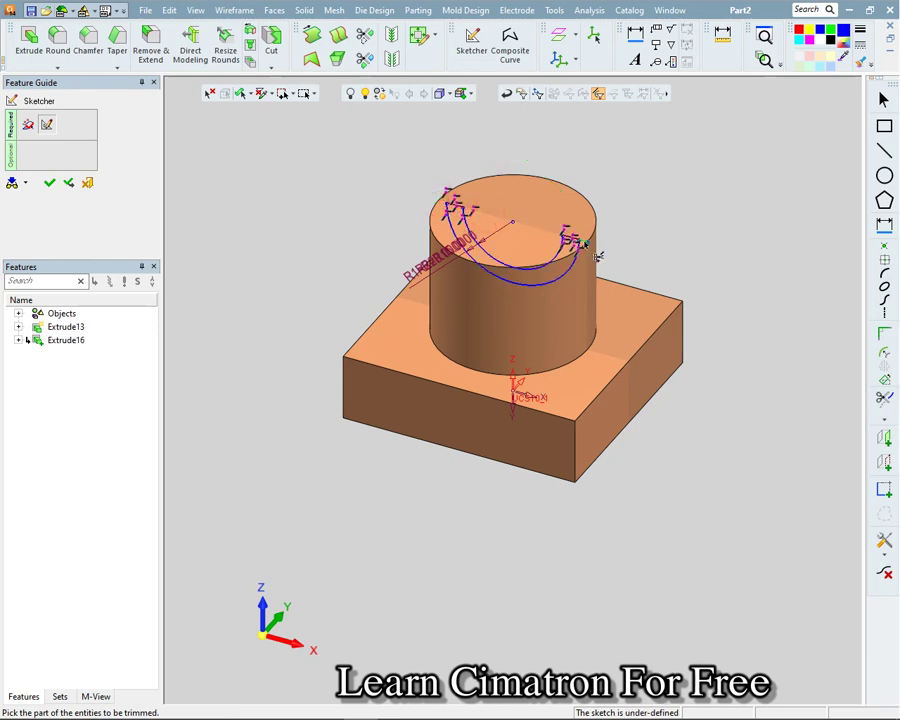
{"action": "right_click", "coordinate": [591, 161]}
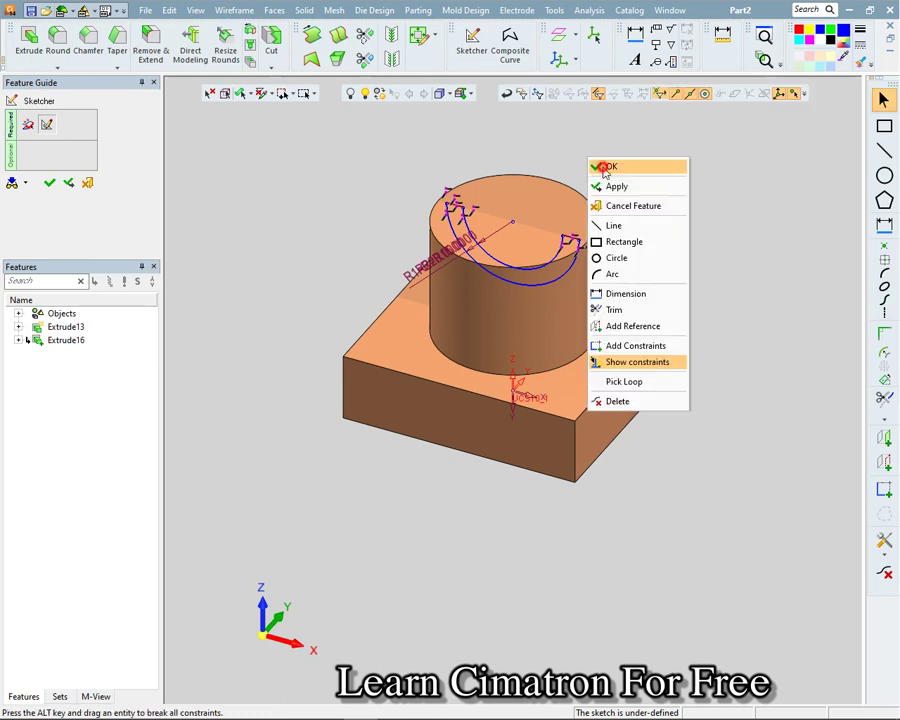
{"action": "left_click", "coordinate": [598, 166]}
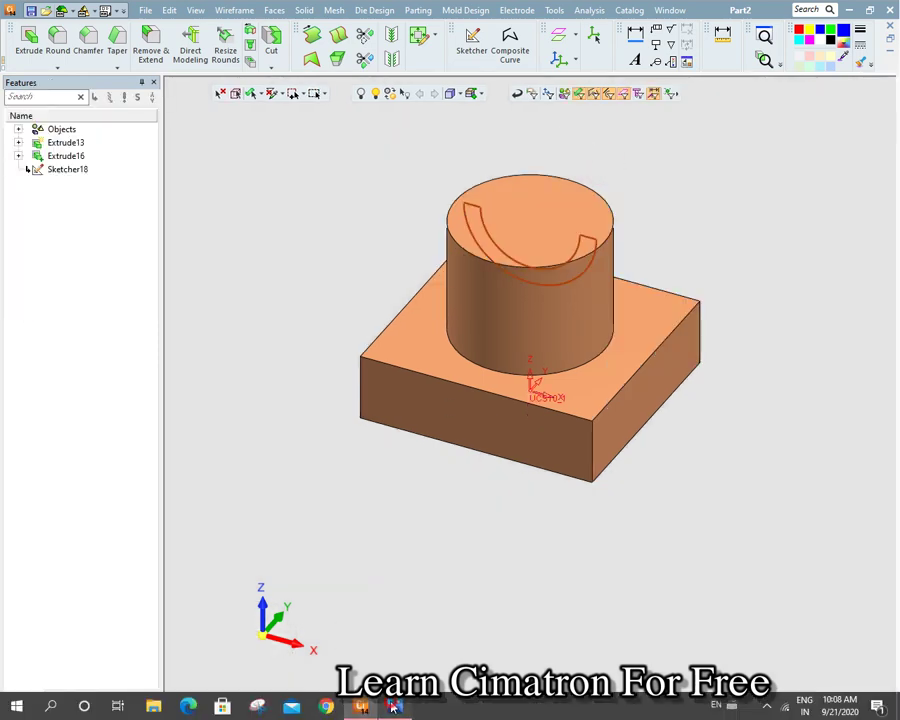
Recheck the drawing and set up a two-sided extrusion of Sketcher18.
{"action": "left_click", "coordinate": [392, 706]}
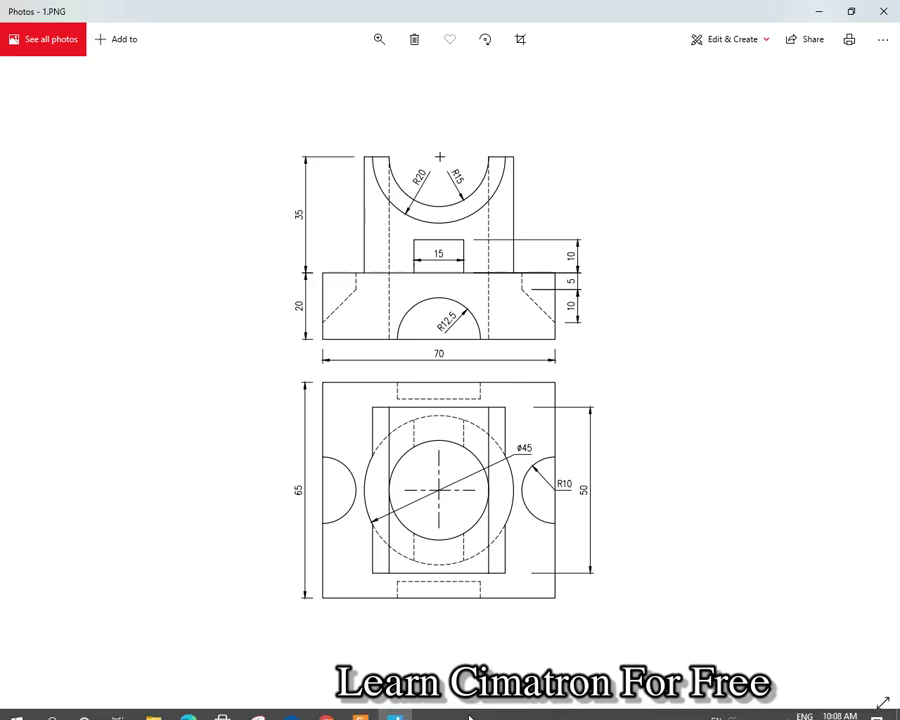
{"action": "left_click", "coordinate": [395, 706]}
{"action": "right_click", "coordinate": [297, 209]}
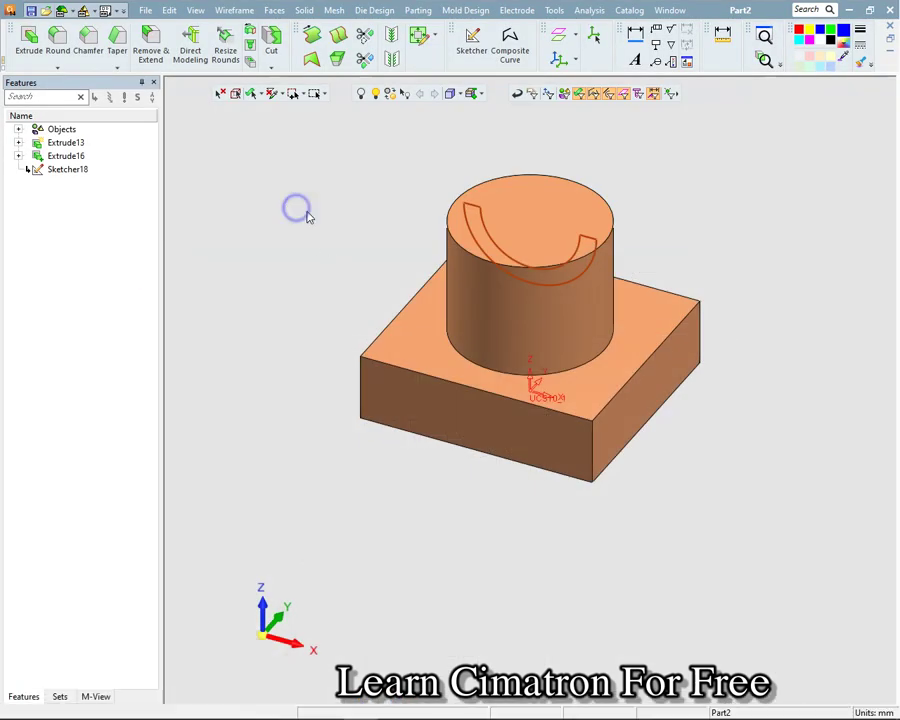
{"action": "left_click", "coordinate": [308, 215]}
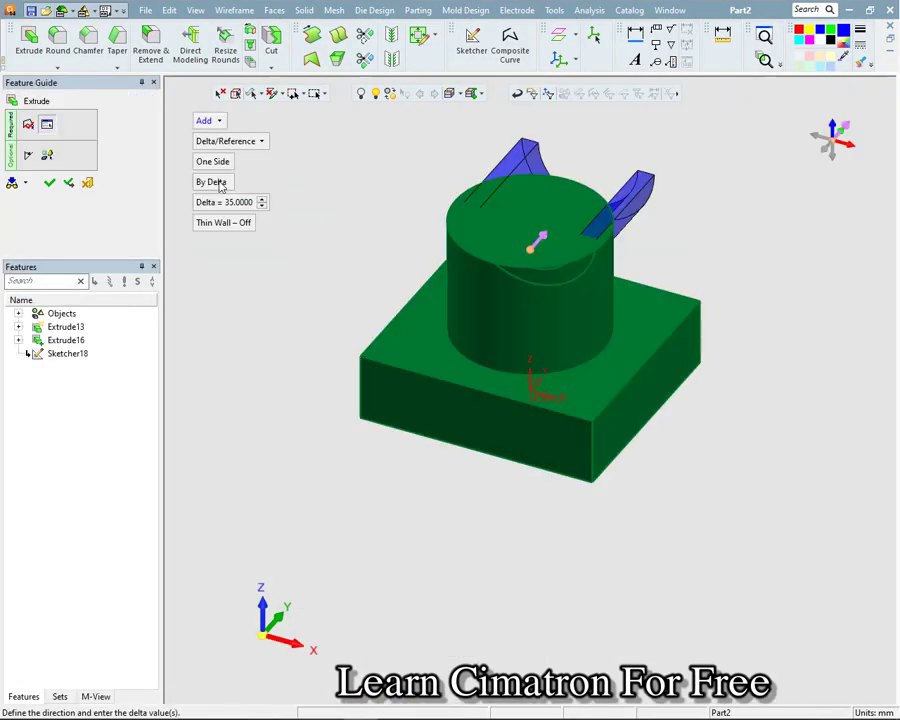
{"action": "left_click", "coordinate": [215, 161]}
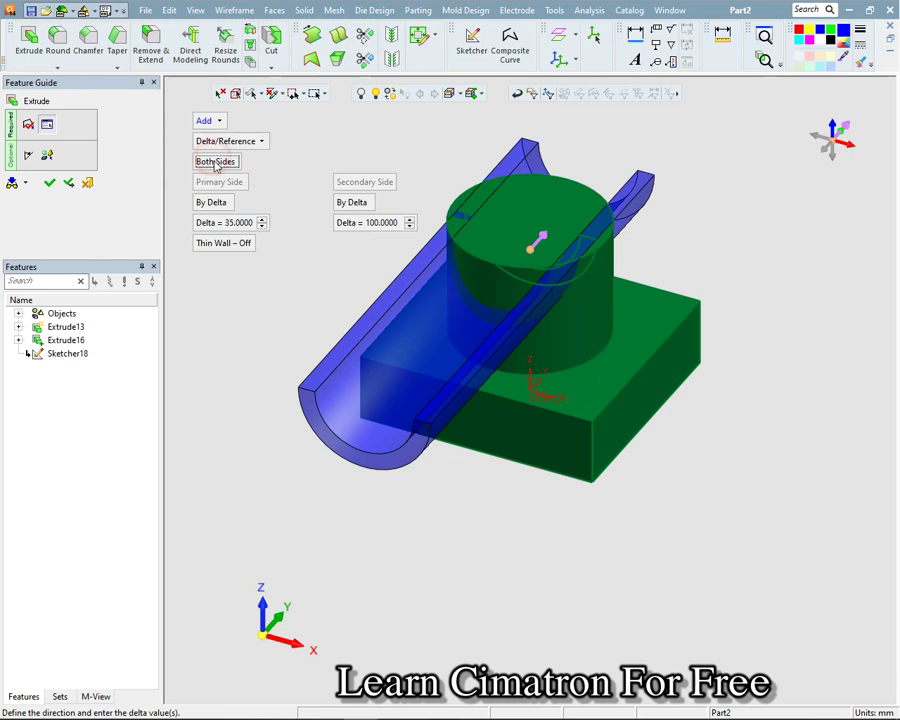
Extrude 25 mm on each side as a thin-walled solid.
{"action": "left_click", "coordinate": [228, 223]}
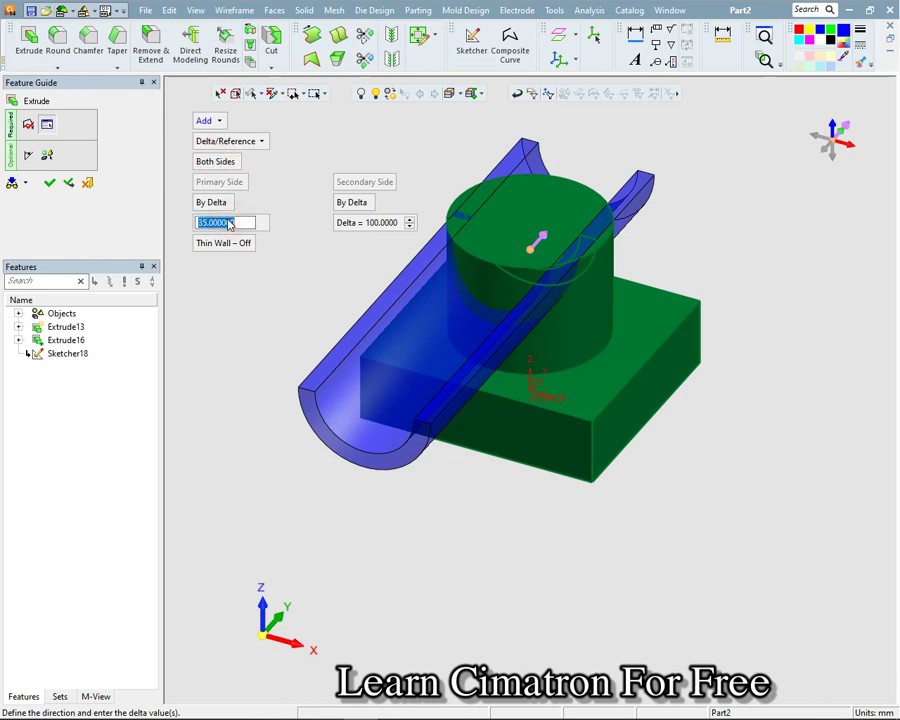
{"action": "type", "text": "25"}
{"action": "key", "text": "Return"}
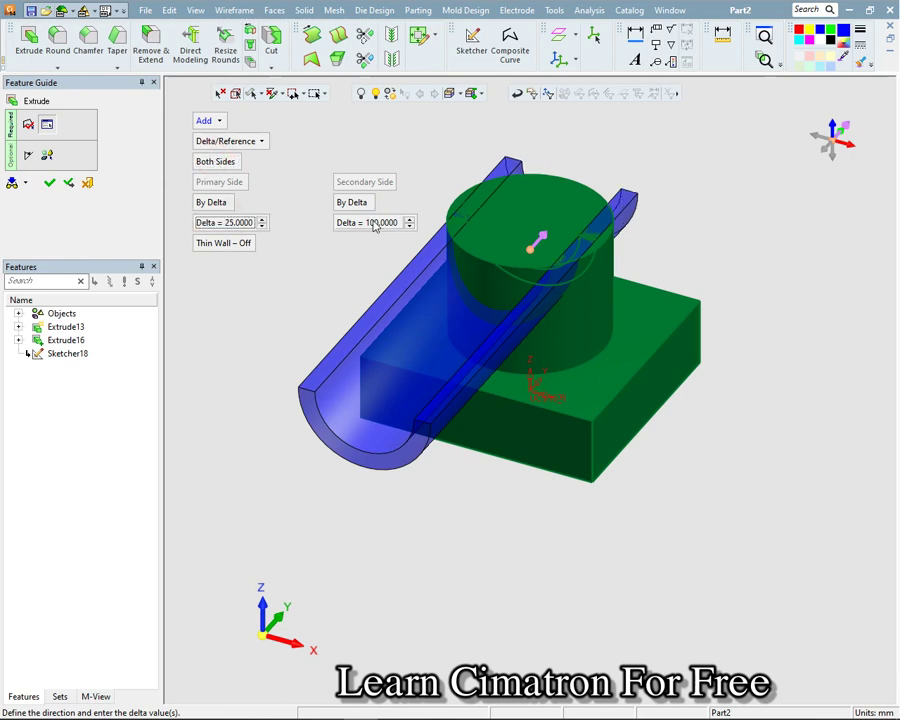
{"action": "left_click", "coordinate": [375, 223]}
{"action": "type", "text": "25"}
{"action": "key", "text": "Return"}
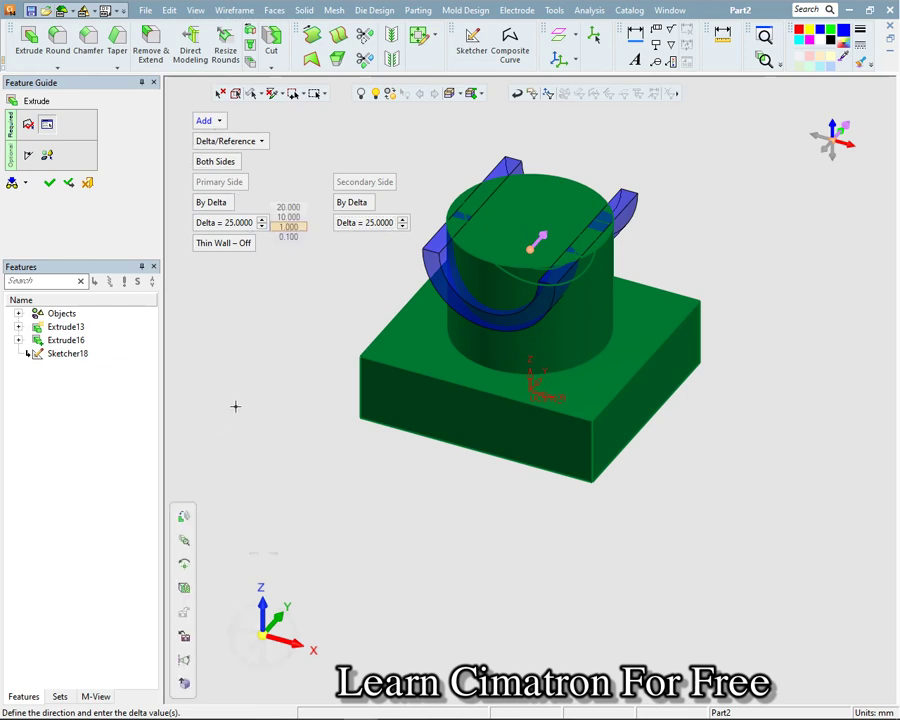
{"action": "right_click", "coordinate": [282, 304]}
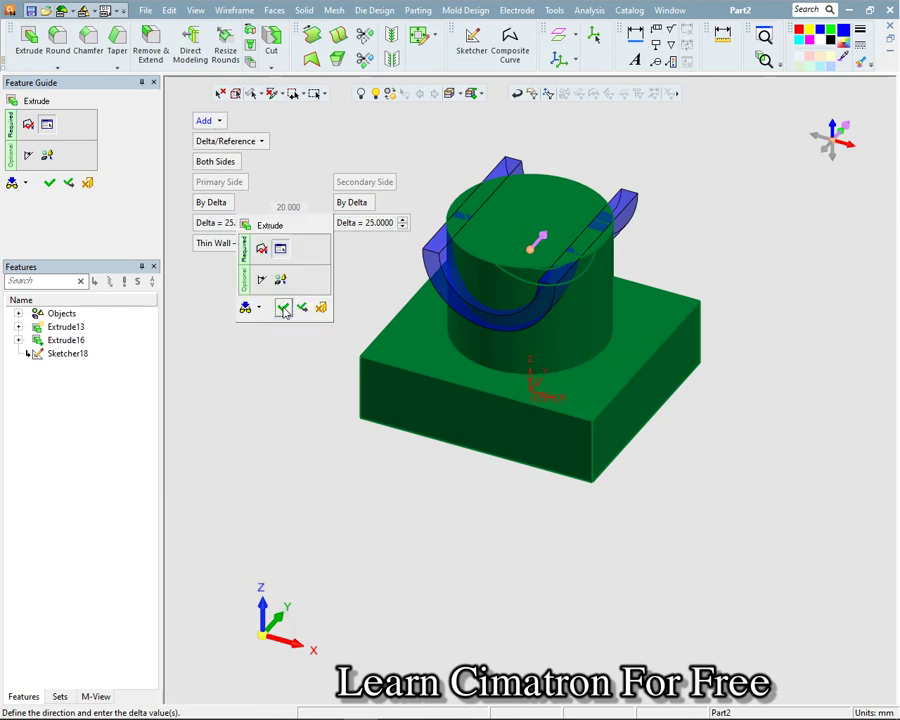
{"action": "left_click", "coordinate": [283, 308]}
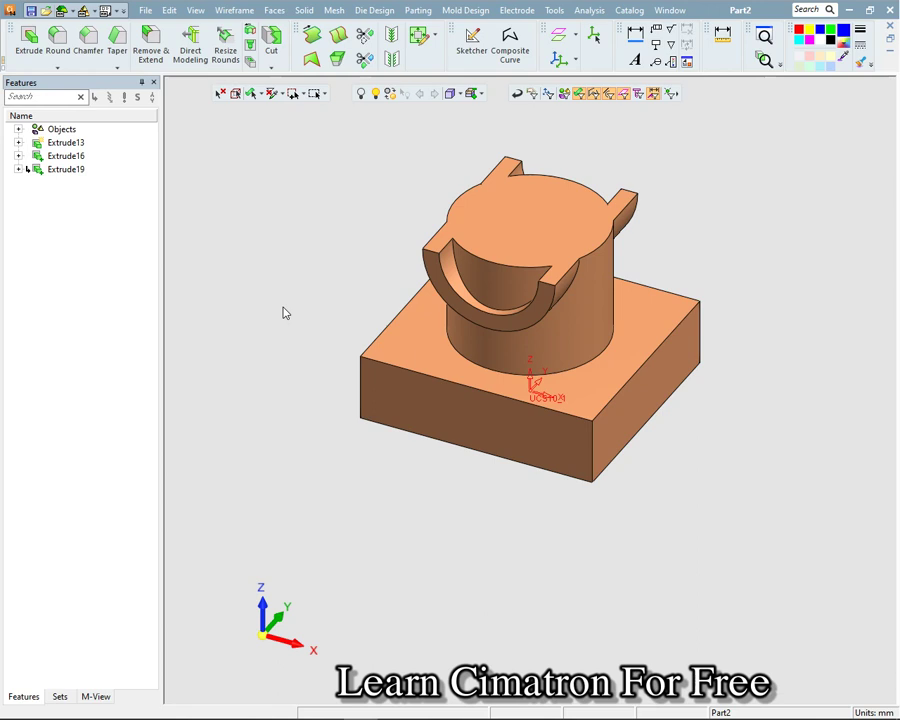
{"action": "scroll", "coordinate": [283, 313], "scroll_direction": "down", "scroll_amount": 2}
{"action": "scroll", "coordinate": [368, 418], "scroll_direction": "up", "scroll_amount": 2}
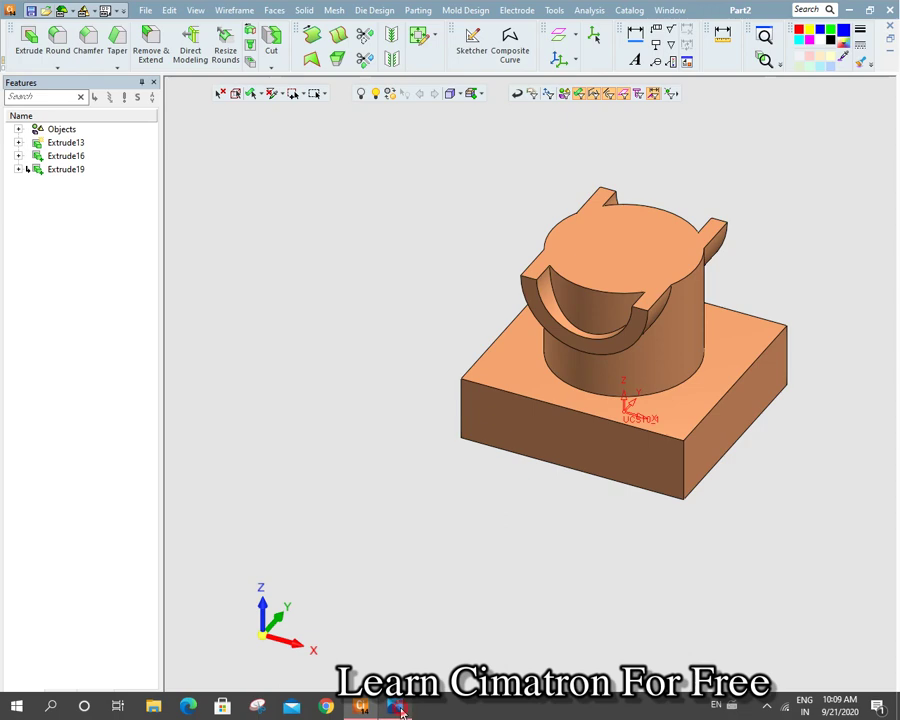
{"action": "left_click", "coordinate": [396, 706]}
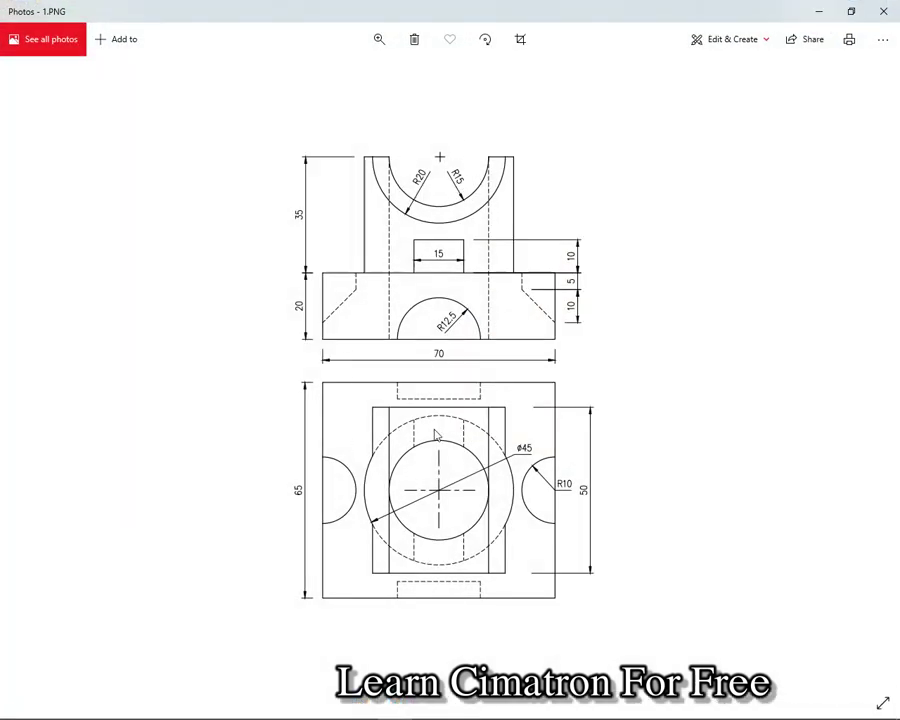
{"action": "left_click", "coordinate": [396, 708]}
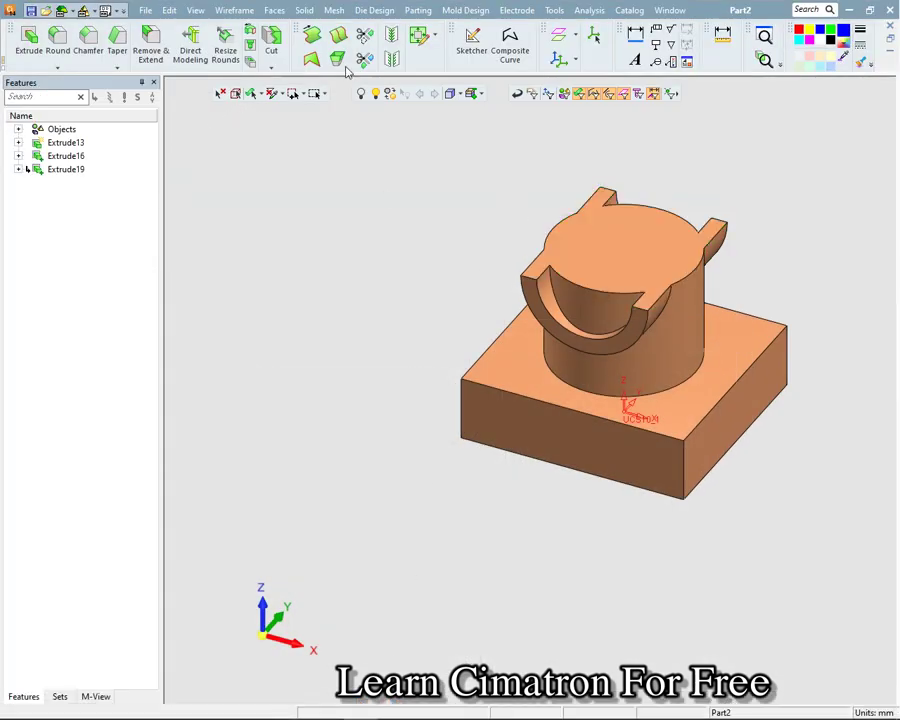
Cut the solid with the cradle's inner curved face, direction flipped, leaving a semicircular saddle.
{"action": "left_click", "coordinate": [303, 10]}
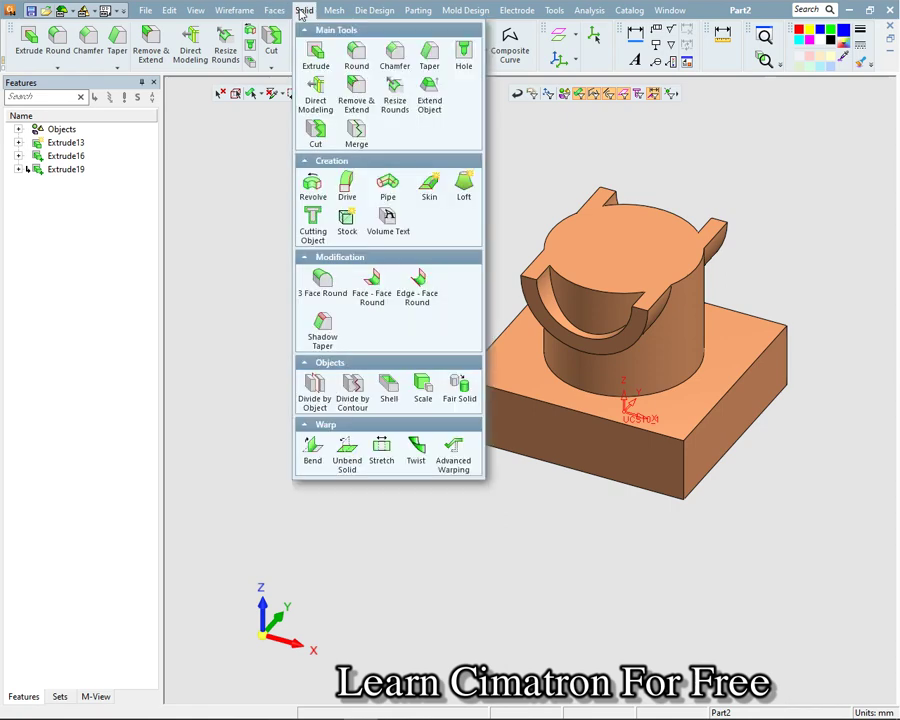
{"action": "left_click", "coordinate": [318, 141]}
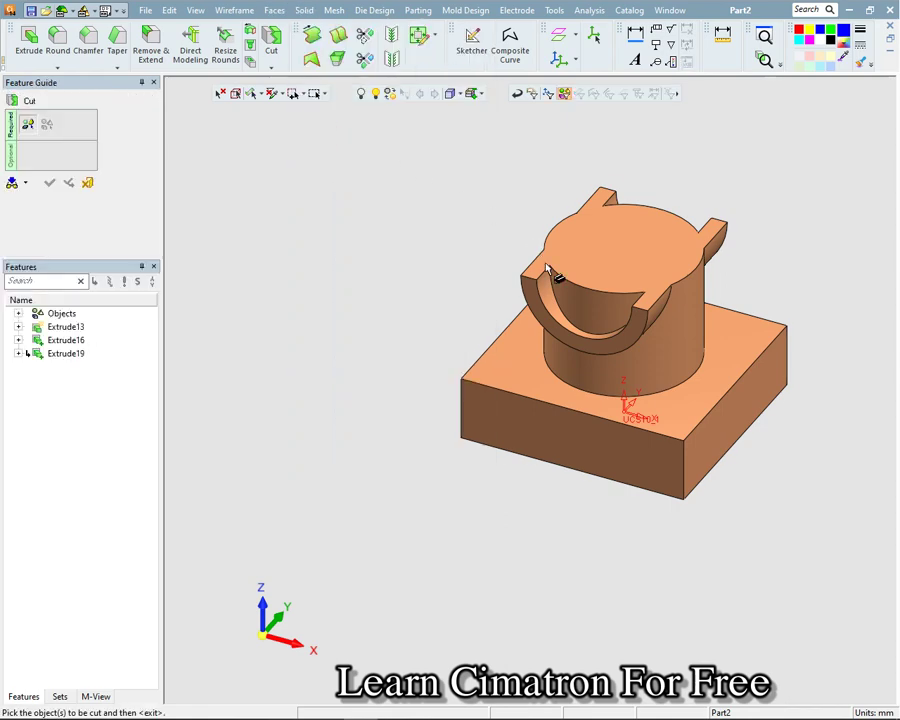
{"action": "left_click", "coordinate": [518, 354]}
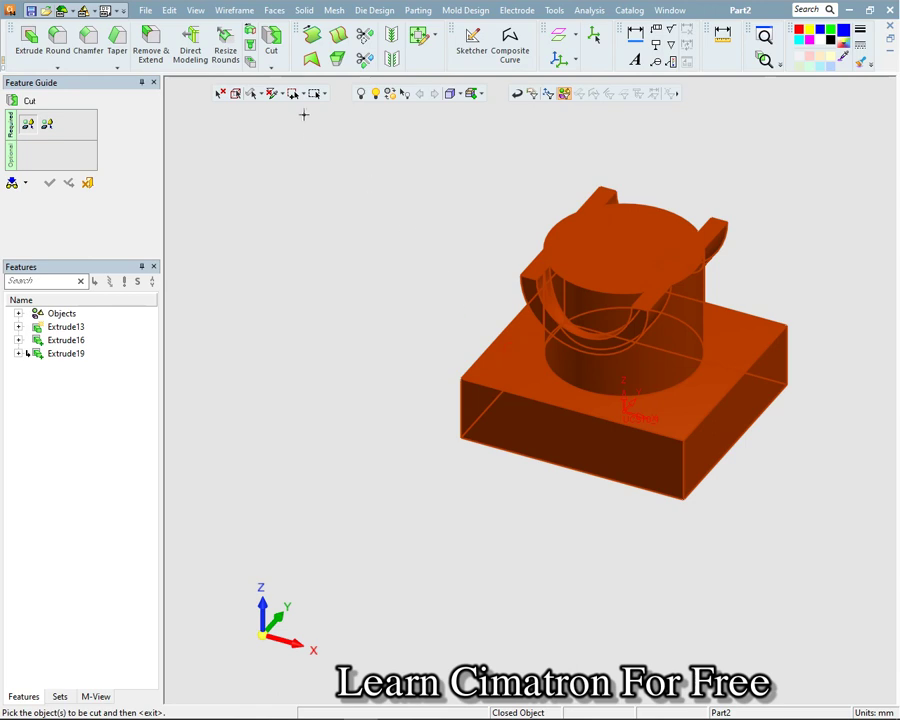
{"action": "middle_click", "coordinate": [308, 144]}
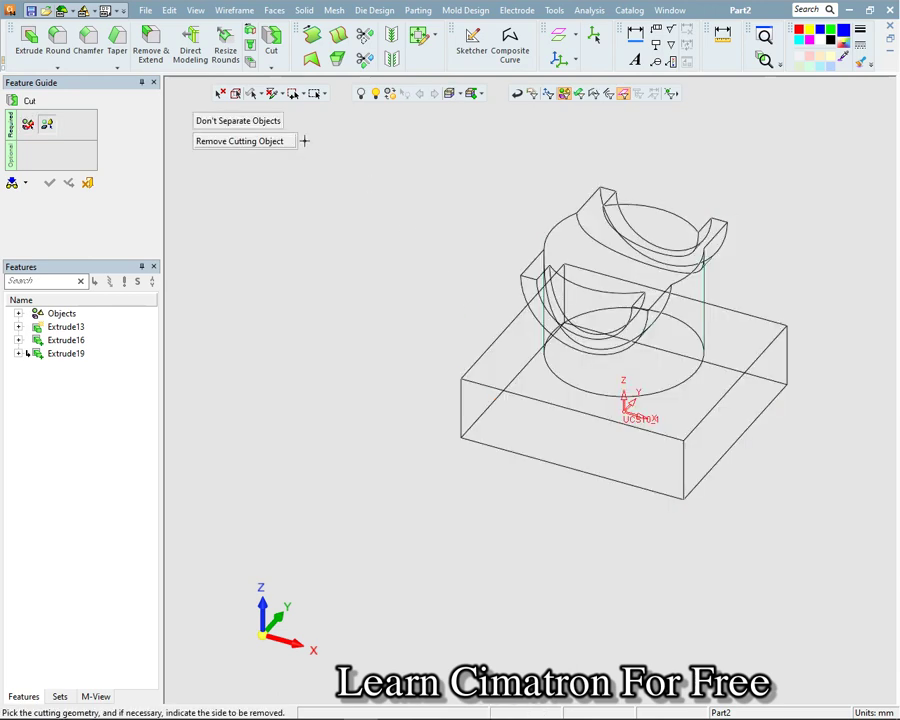
{"action": "left_click", "coordinate": [579, 93]}
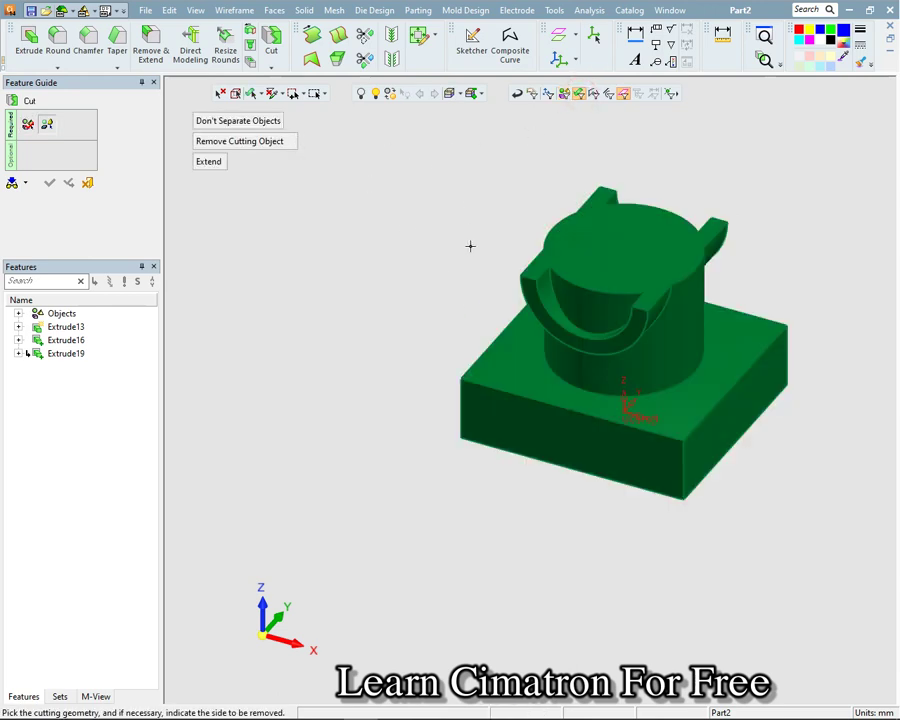
{"action": "left_click", "coordinate": [548, 305]}
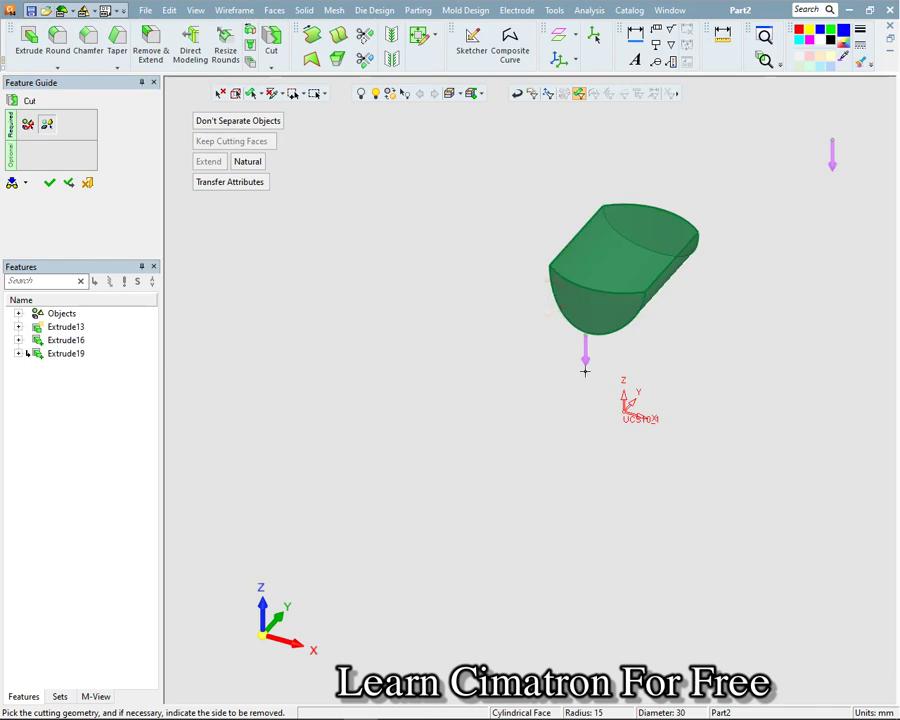
{"action": "left_click", "coordinate": [585, 360]}
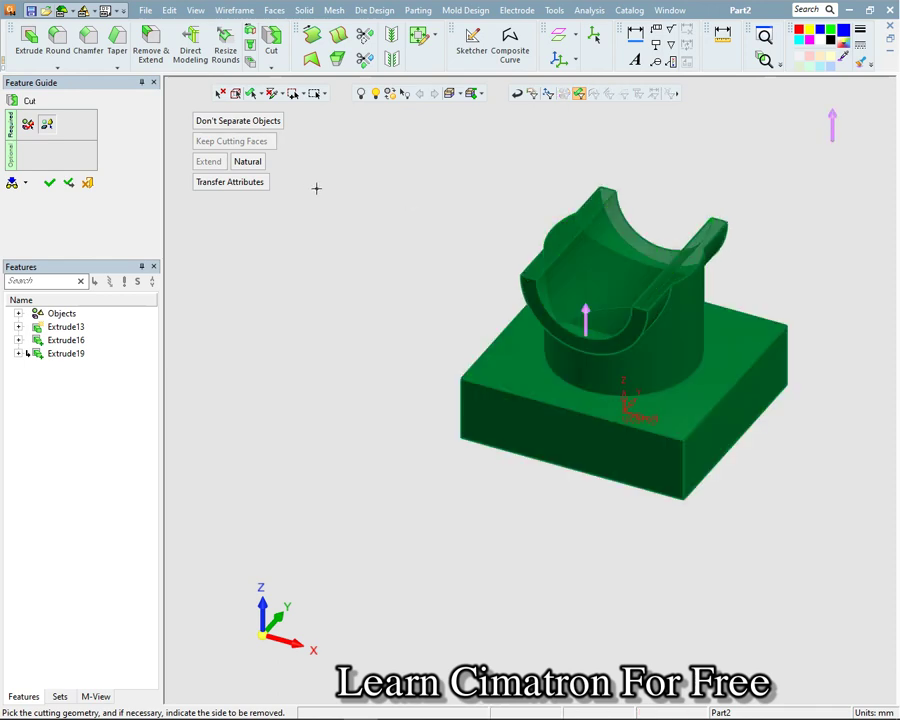
{"action": "right_click", "coordinate": [368, 216]}
{"action": "left_click", "coordinate": [367, 216]}
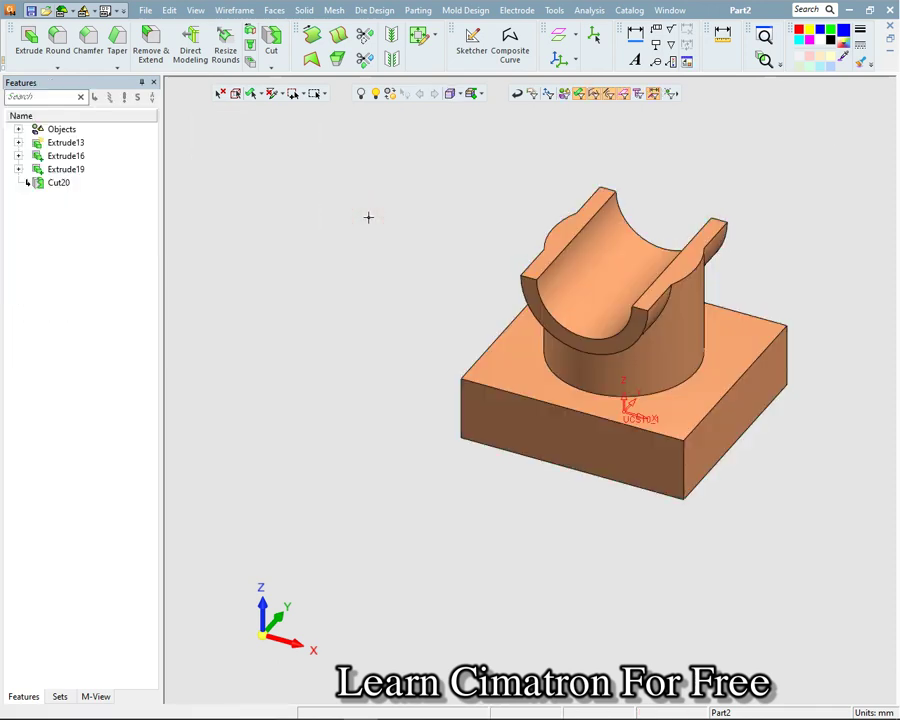
{"action": "key", "text": "ctrl+f"}
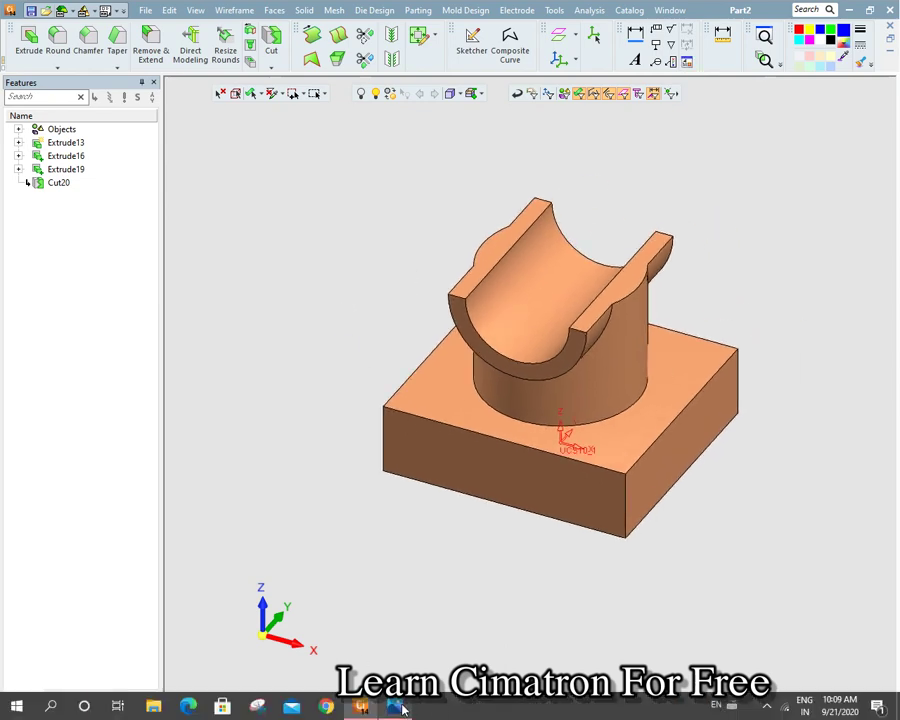
{"action": "left_click", "coordinate": [400, 712]}
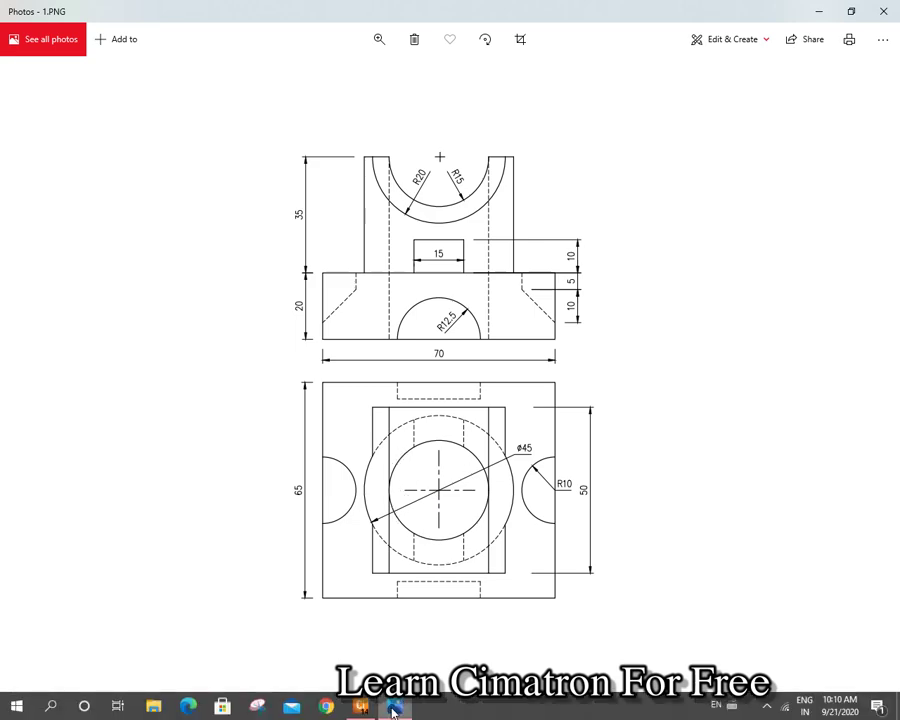
{"action": "left_click", "coordinate": [393, 710]}
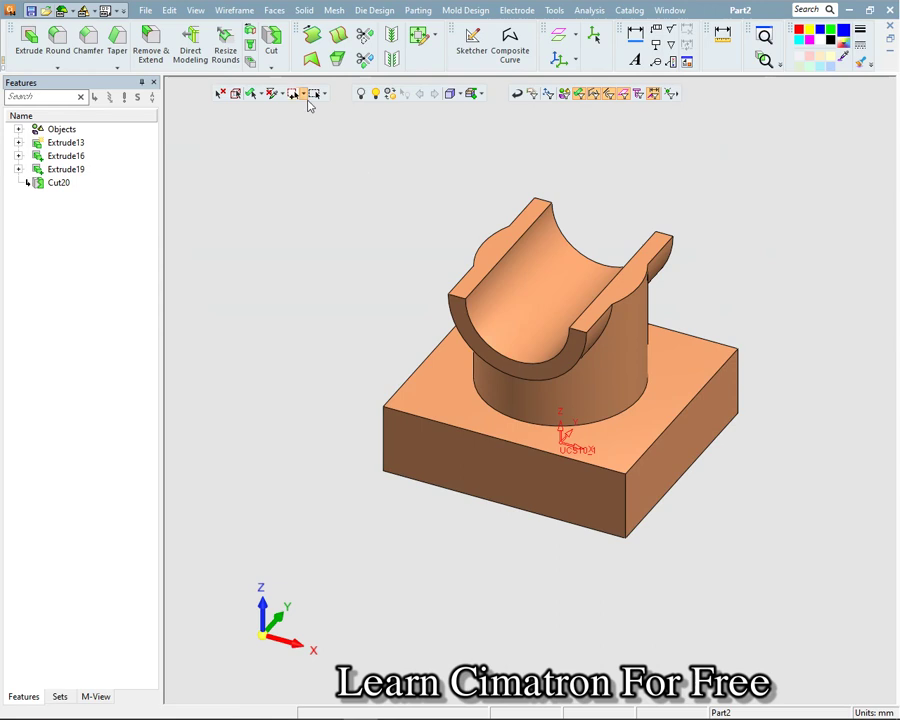
Drill a 30 mm diameter through hole at the origin, creating Hole21.
{"action": "left_click", "coordinate": [304, 10]}
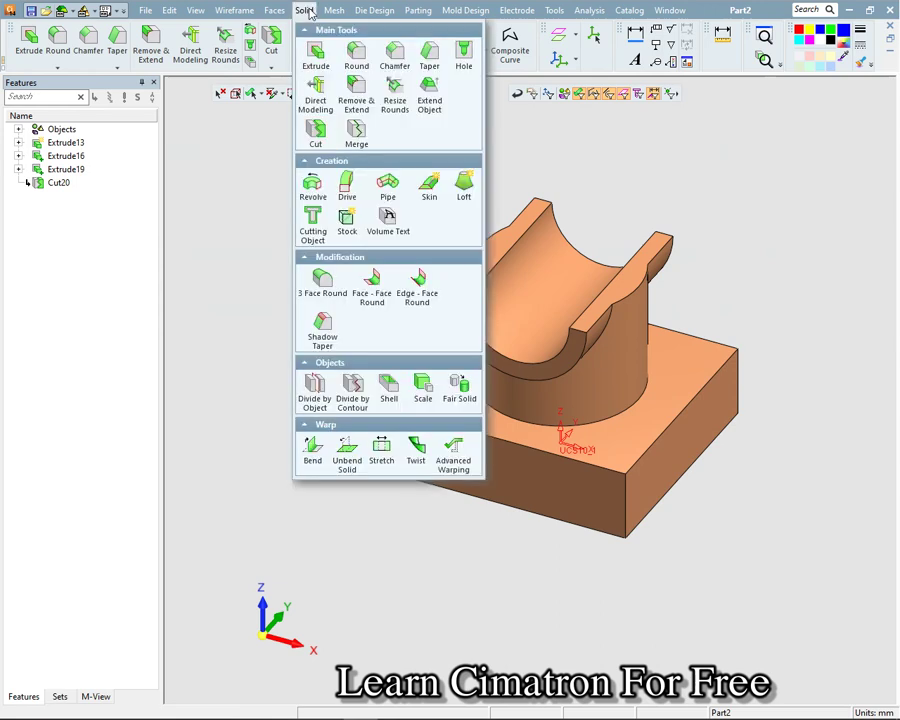
{"action": "left_click", "coordinate": [464, 62]}
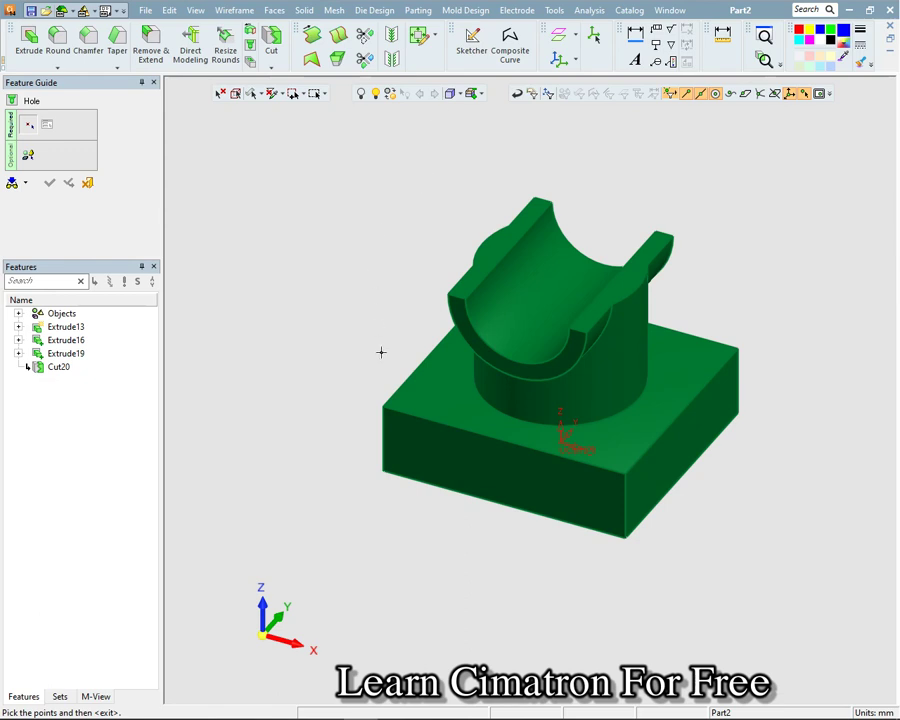
{"action": "left_click", "coordinate": [561, 444]}
{"action": "middle_click", "coordinate": [261, 287]}
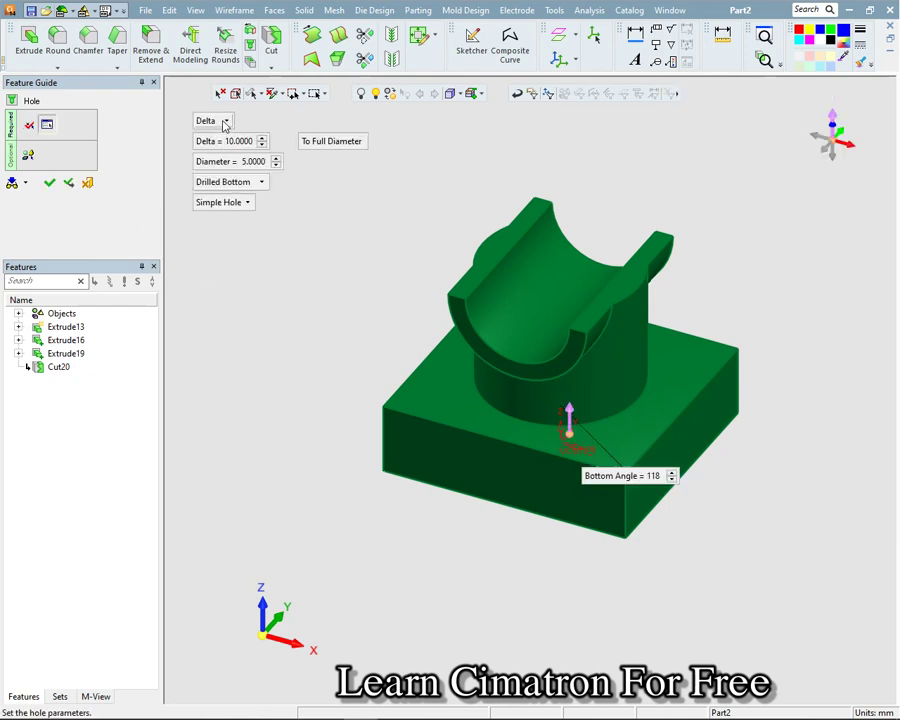
{"action": "left_click", "coordinate": [238, 162]}
{"action": "type", "text": "3"}
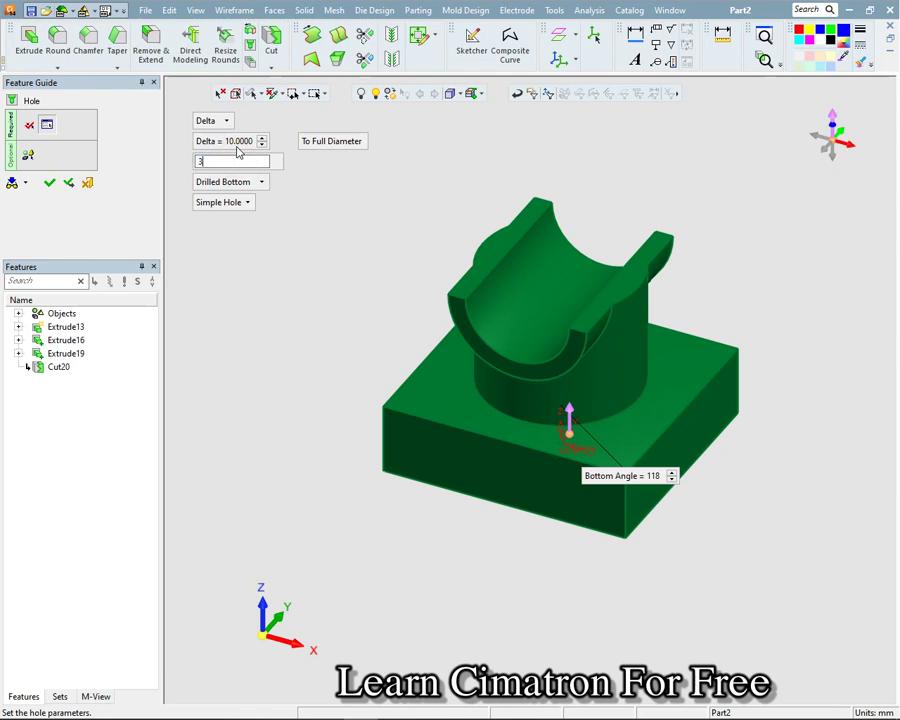
{"action": "type", "text": "0"}
{"action": "key", "text": "Return"}
{"action": "left_click", "coordinate": [227, 120]}
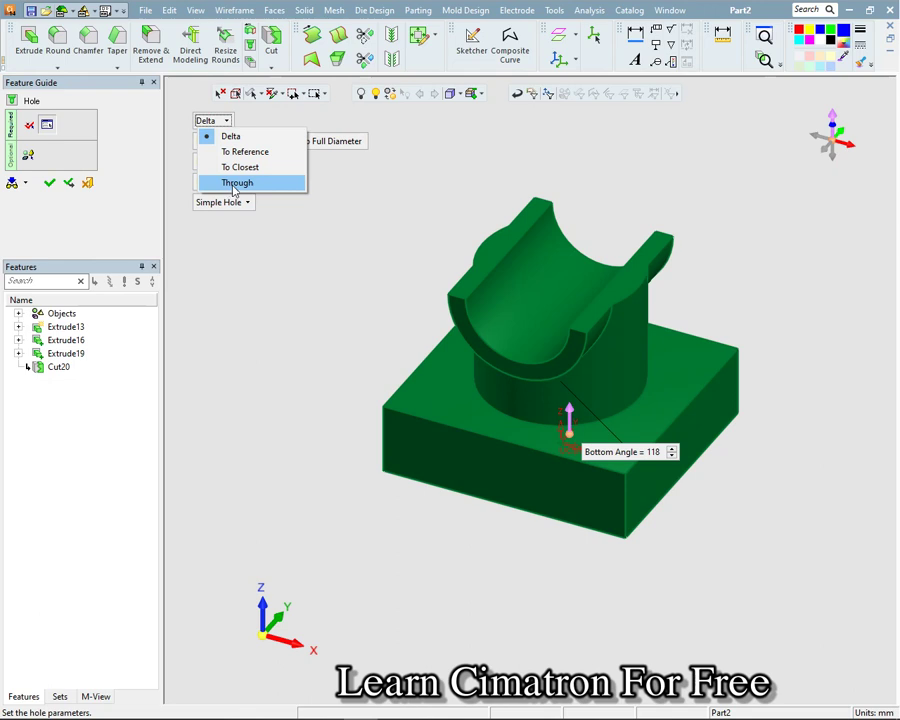
{"action": "left_click", "coordinate": [235, 185]}
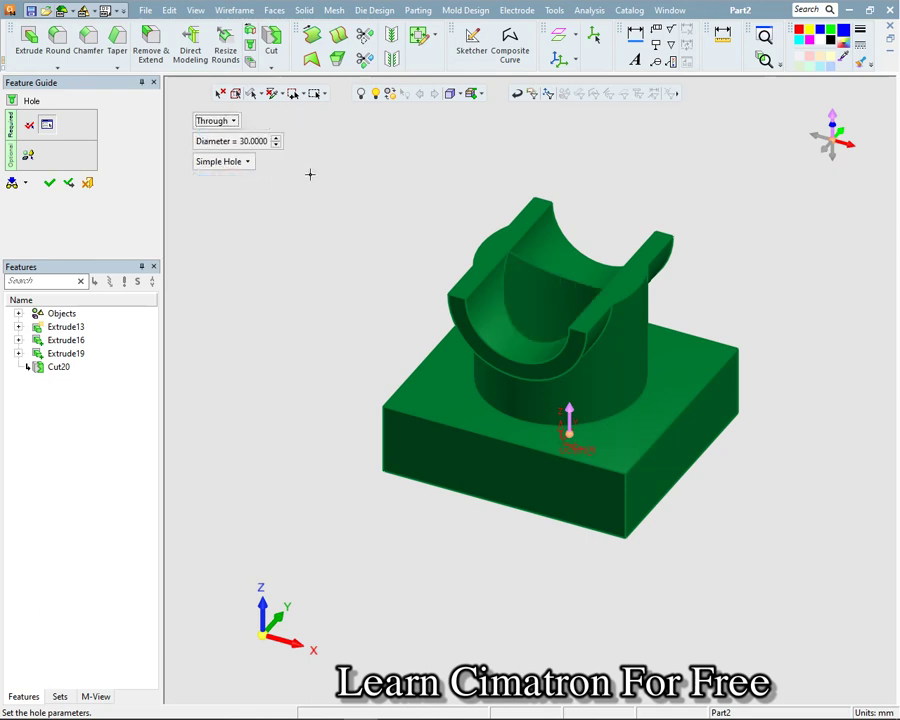
{"action": "right_click", "coordinate": [357, 213]}
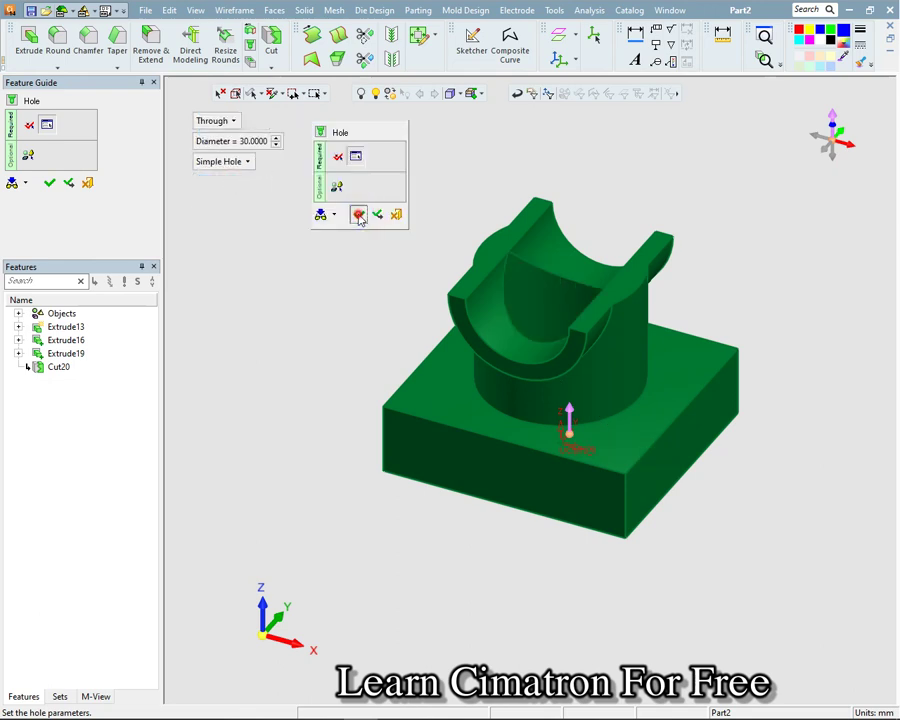
{"action": "left_click", "coordinate": [357, 214]}
{"action": "mouse_move", "coordinate": [426, 240]}
{"action": "middle_mouse_down"}
{"action": "mouse_move", "coordinate": [457, 320]}
{"action": "mouse_move", "coordinate": [472, 258]}
{"action": "middle_mouse_up"}
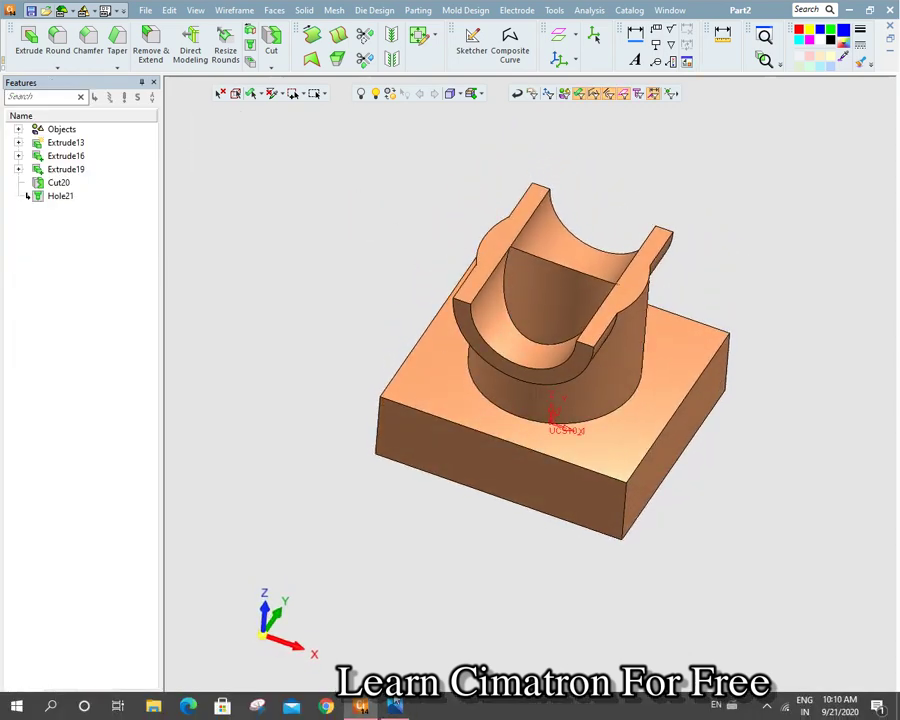
{"action": "left_click", "coordinate": [396, 712]}
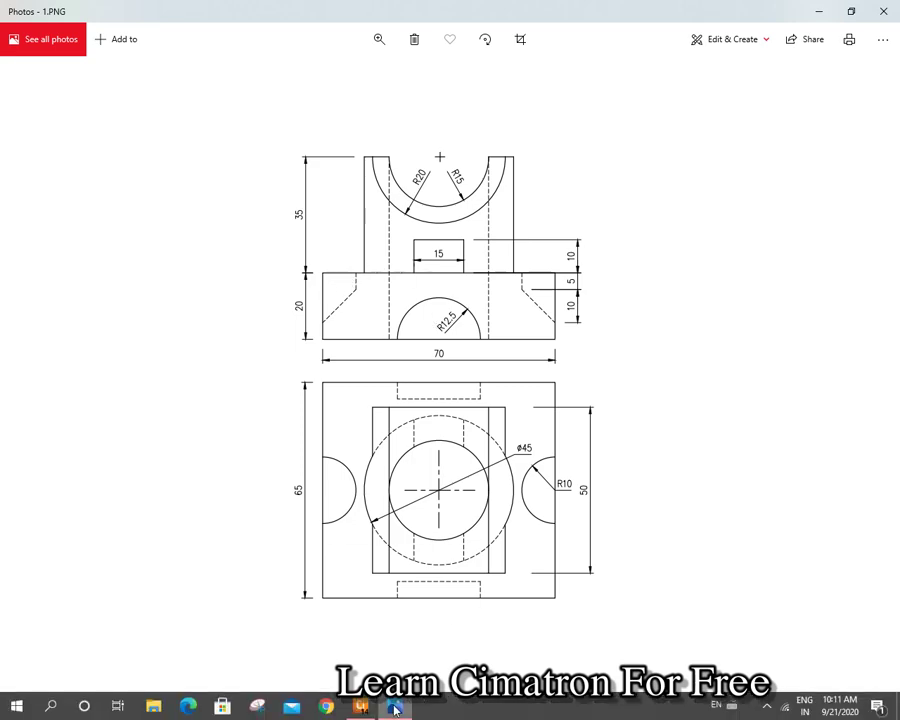
{"action": "left_click", "coordinate": [395, 704]}
{"action": "right_click", "coordinate": [257, 234]}
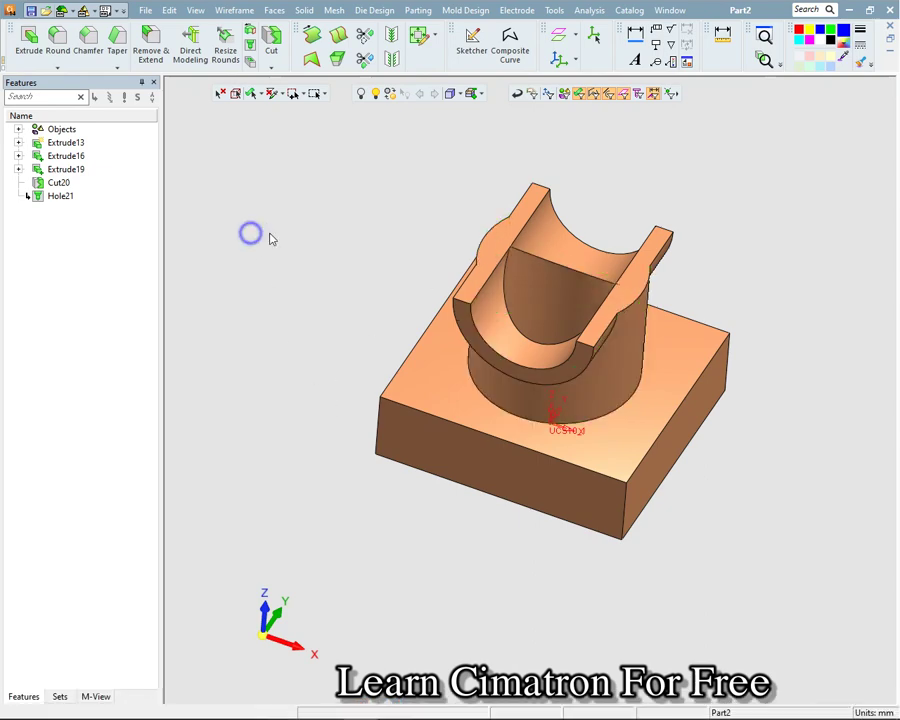
Start a sketch on the base's front face and project the base's top edge into it.
{"action": "left_click", "coordinate": [279, 241]}
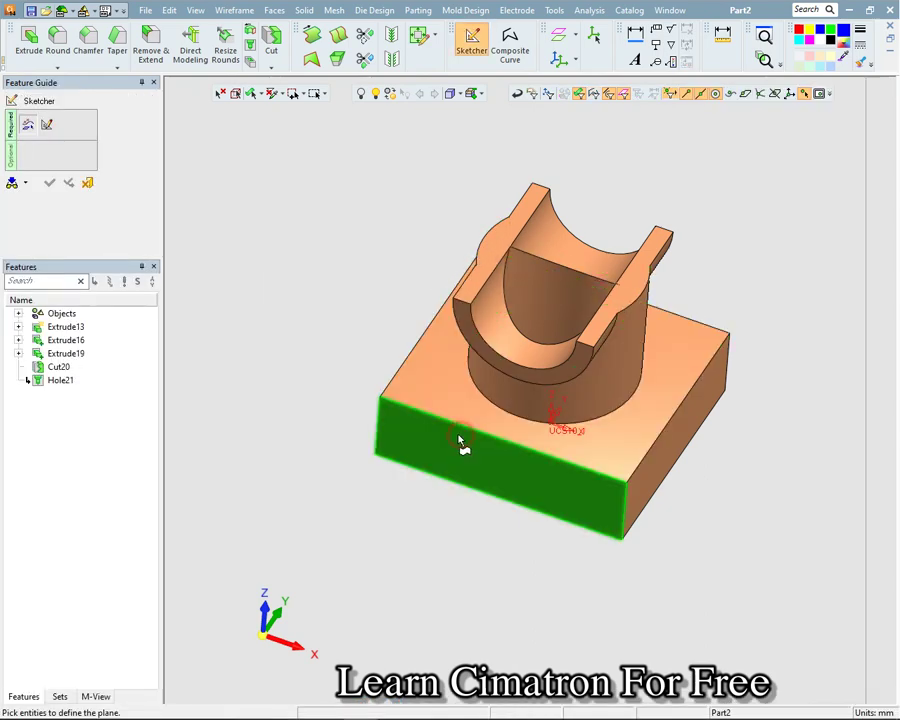
{"action": "left_click", "coordinate": [459, 442]}
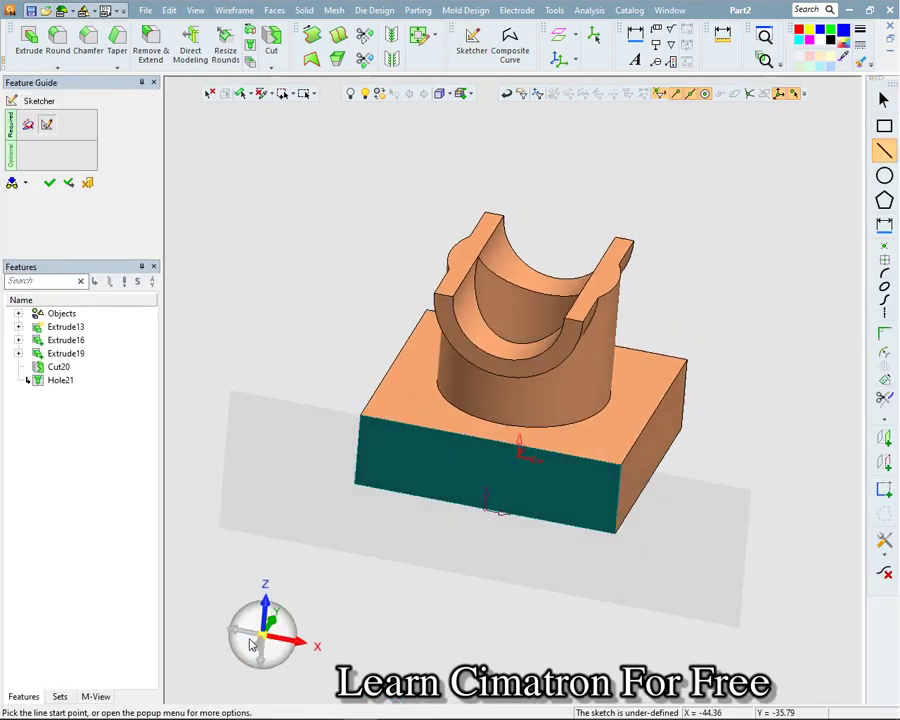
{"action": "left_click", "coordinate": [884, 462]}
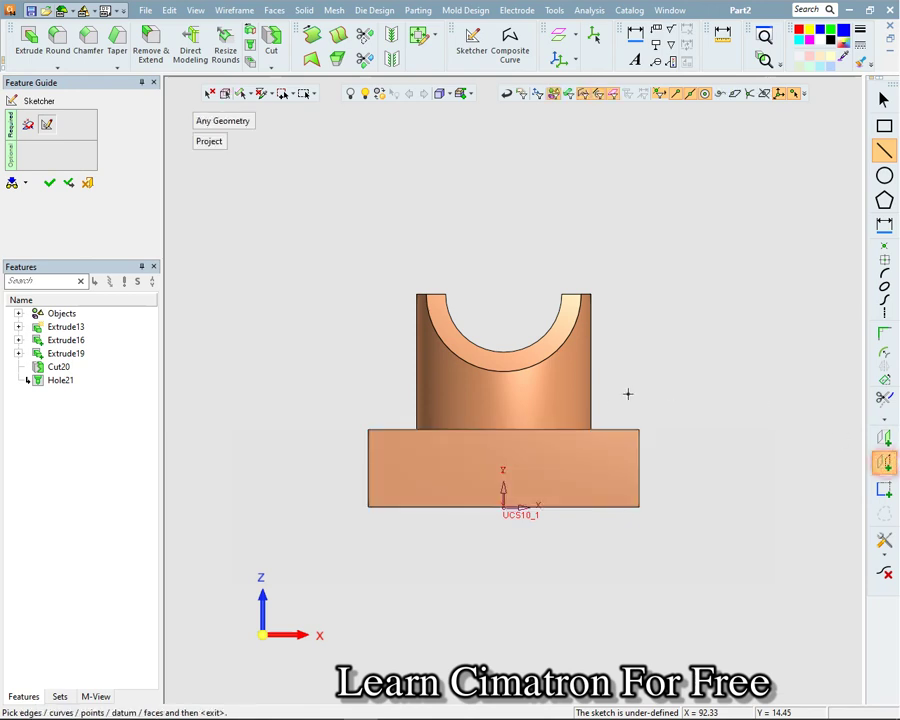
{"action": "left_click", "coordinate": [566, 432]}
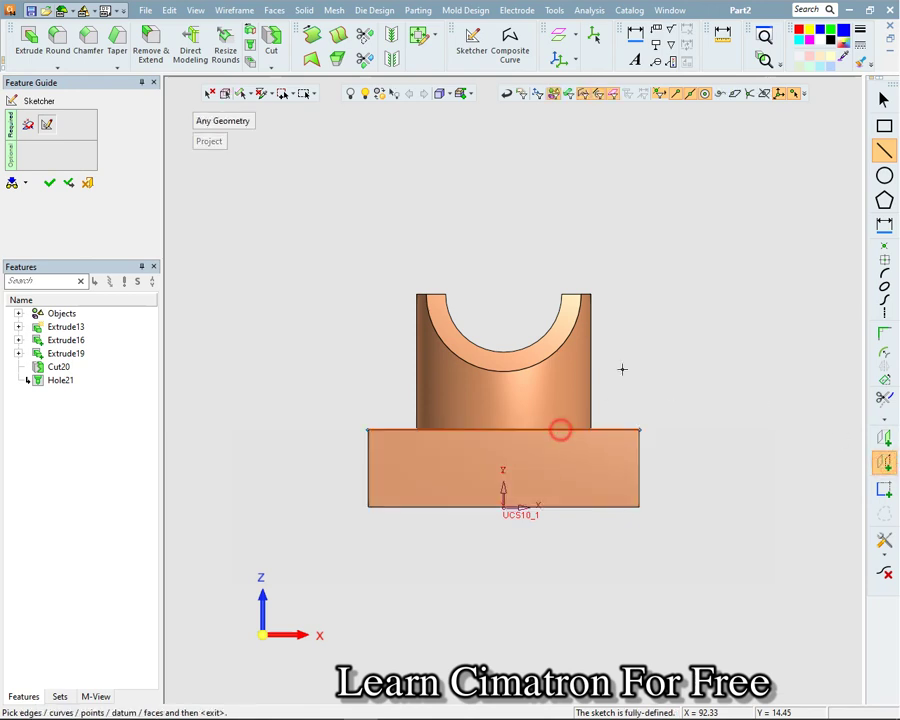
{"action": "middle_click", "coordinate": [720, 277]}
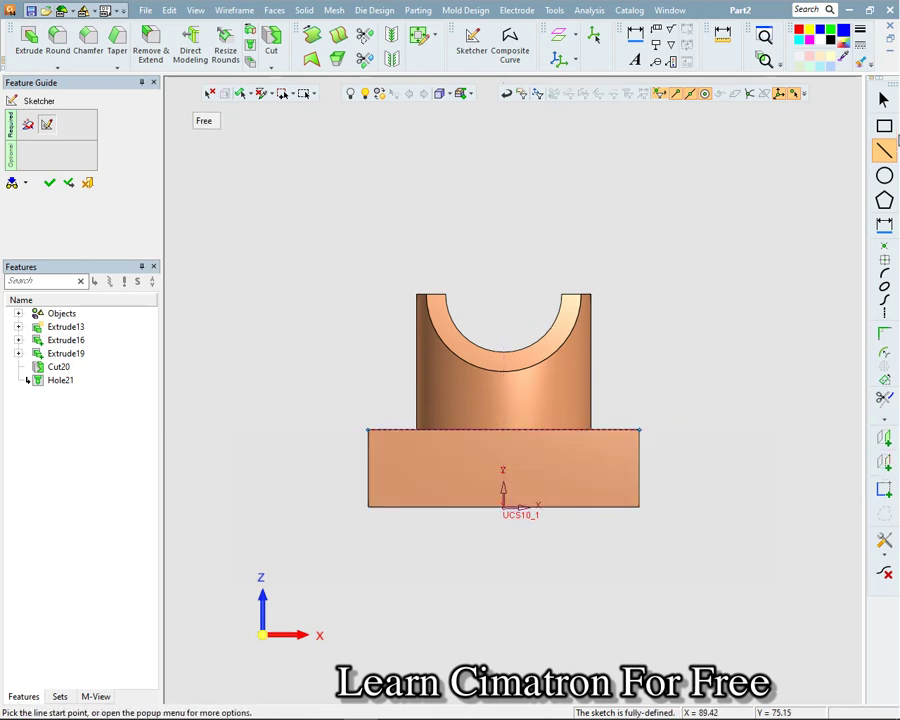
Draw a 15 wide by 10 high rectangle centred on the cradle.
{"action": "left_click", "coordinate": [884, 125]}
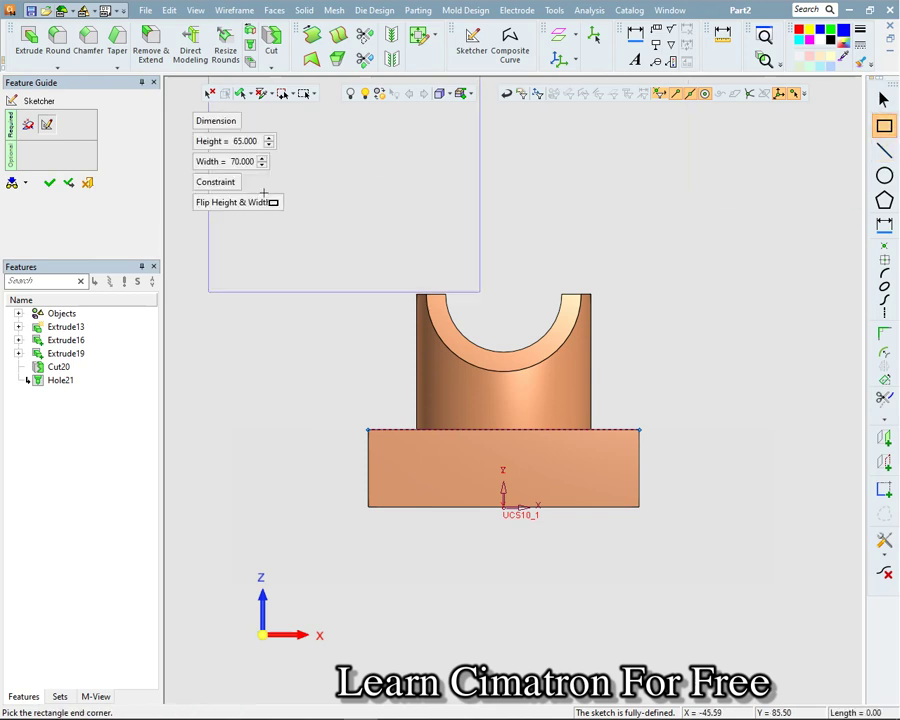
{"action": "double_click", "coordinate": [240, 141]}
{"action": "type", "text": "10"}
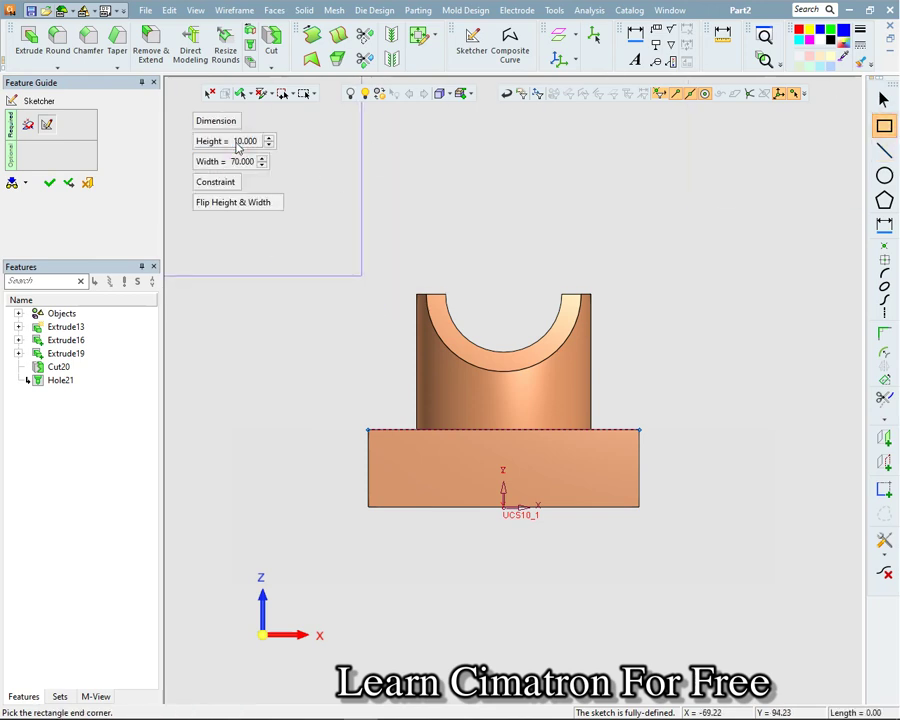
{"action": "double_click", "coordinate": [241, 162]}
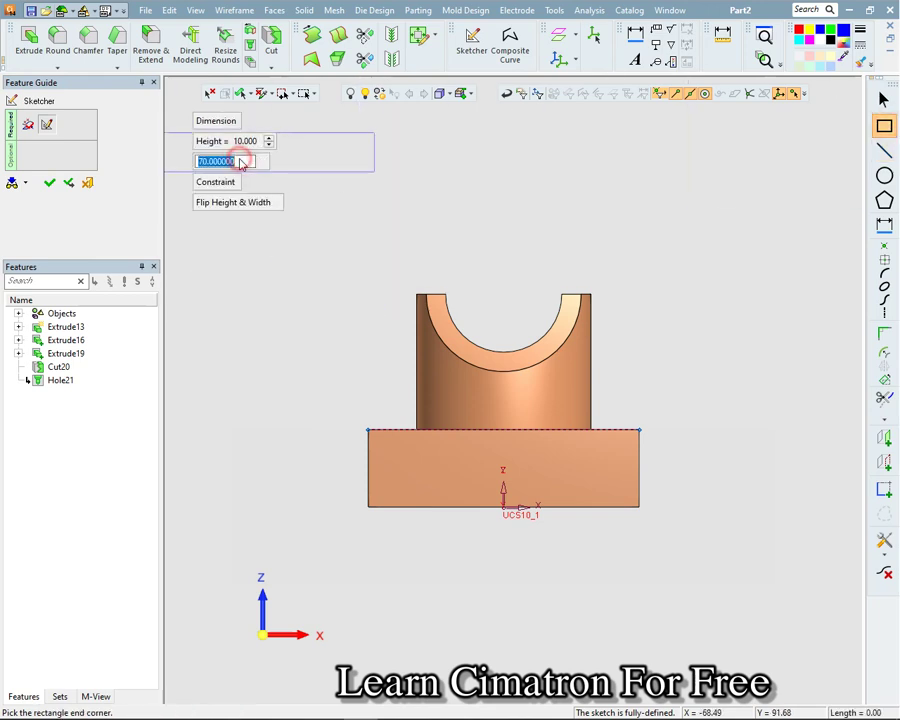
{"action": "type", "text": "Width = 15"}
{"action": "key", "text": "Return"}
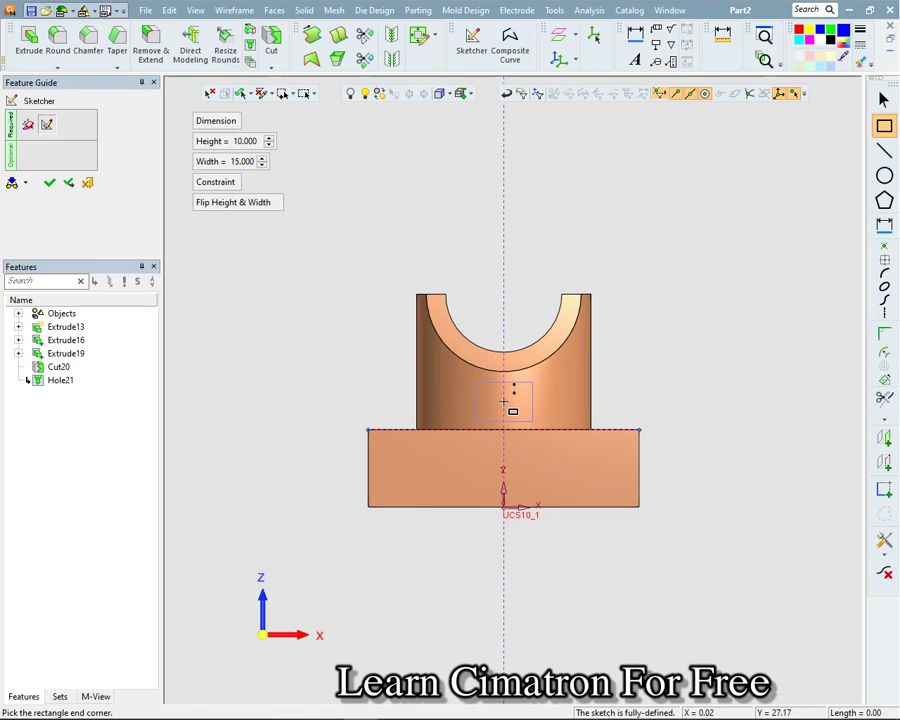
{"action": "left_click", "coordinate": [505, 401]}
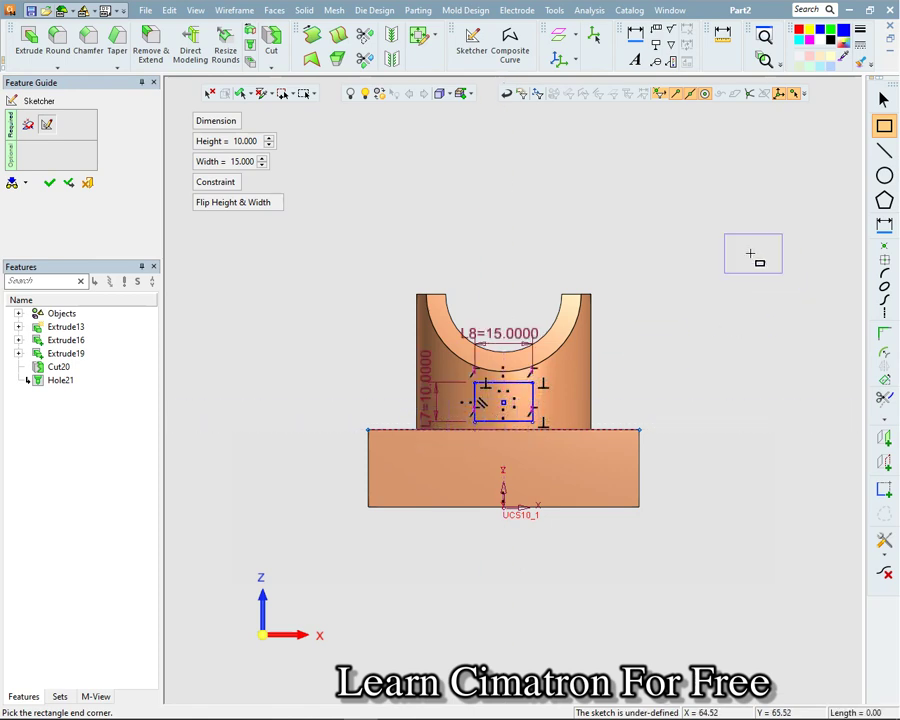
{"action": "key", "text": "Escape"}
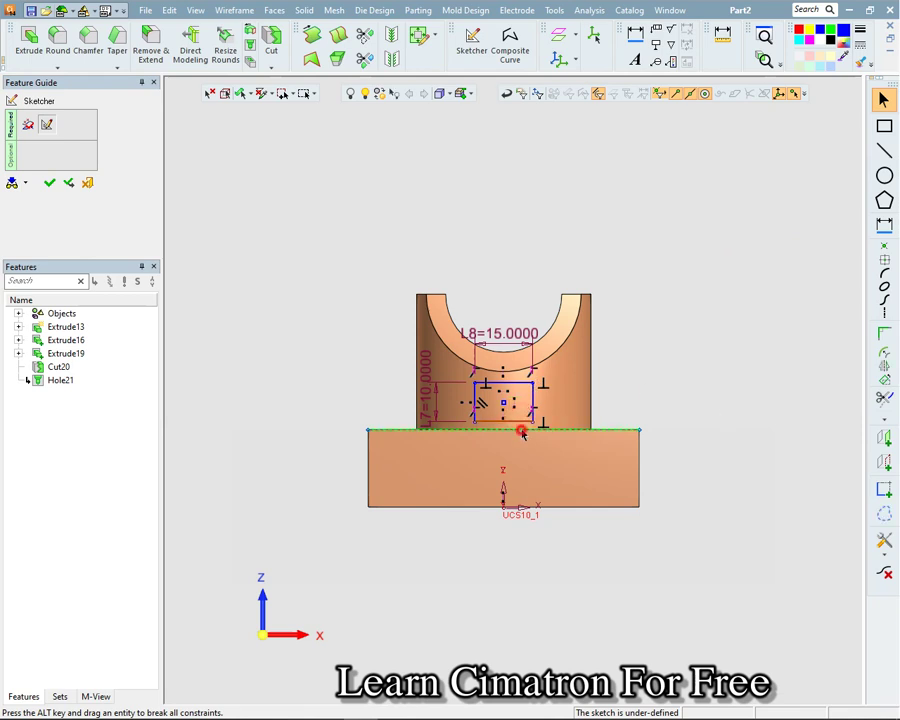
Snap the rectangle onto the base's top edge and finish the sketch.
{"action": "left_click", "coordinate": [884, 488]}
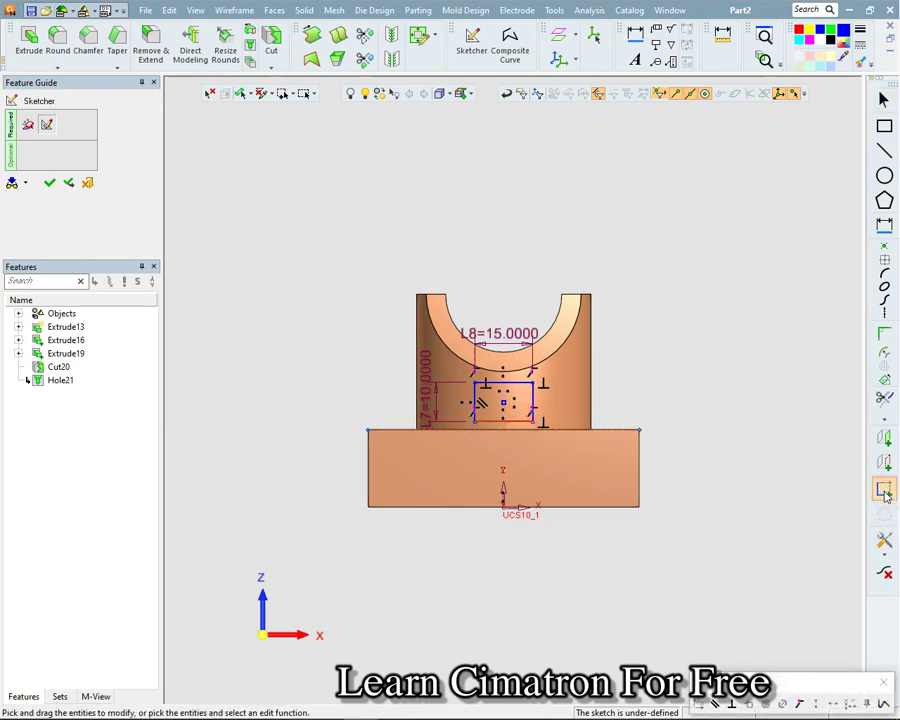
{"action": "left_click", "coordinate": [797, 702]}
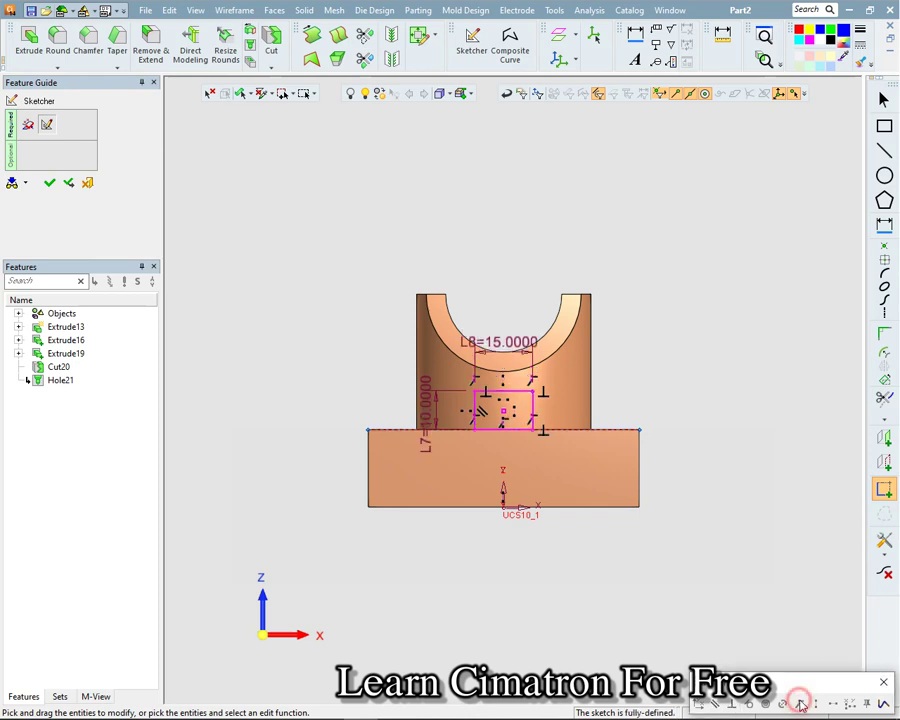
{"action": "right_click", "coordinate": [587, 223]}
{"action": "left_click", "coordinate": [596, 230]}
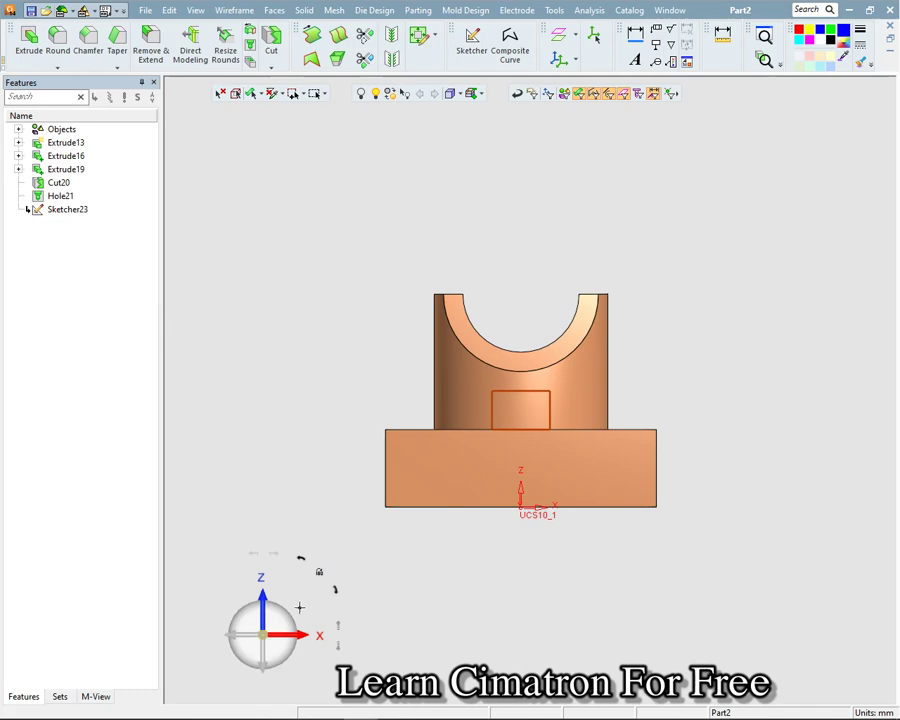
Extrude the rectangle sketch as a Through Remove cut, then view the reference drawing.
{"action": "left_click", "coordinate": [282, 590]}
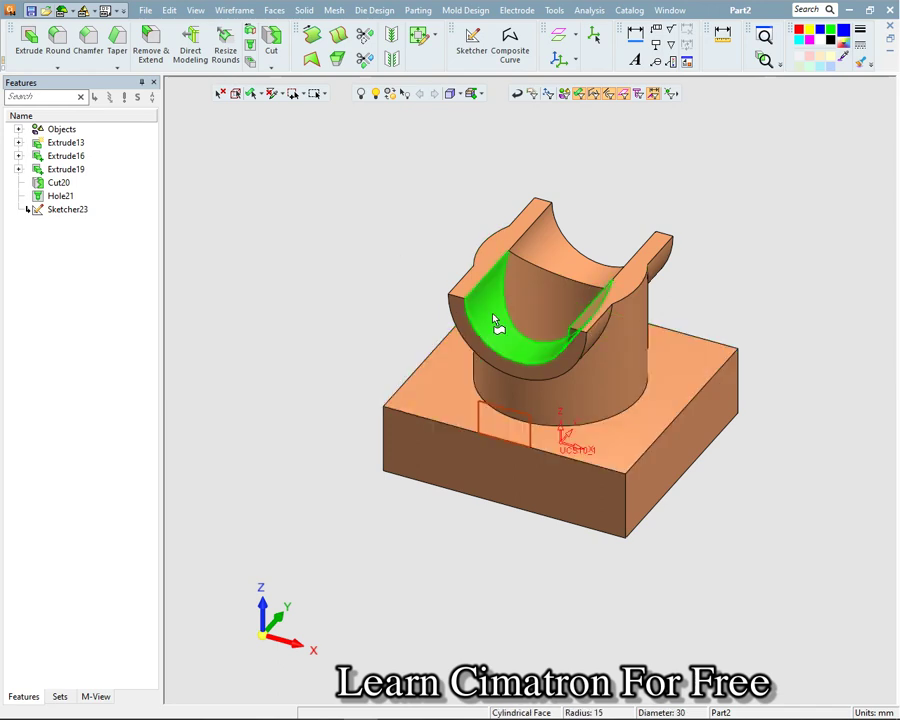
{"action": "right_click", "coordinate": [285, 297]}
{"action": "left_click", "coordinate": [312, 306]}
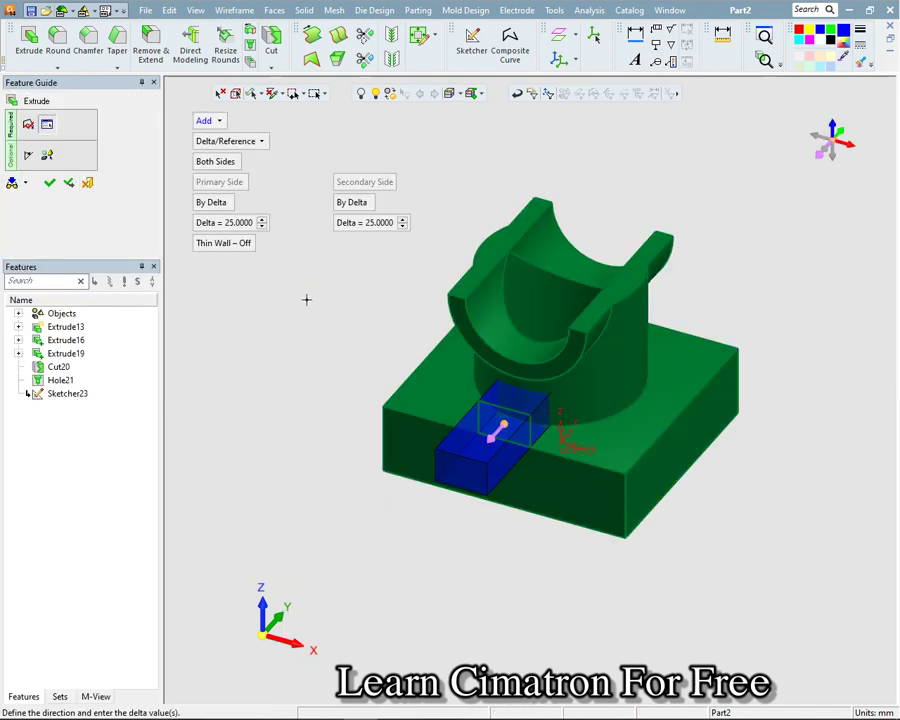
{"action": "left_click", "coordinate": [208, 120]}
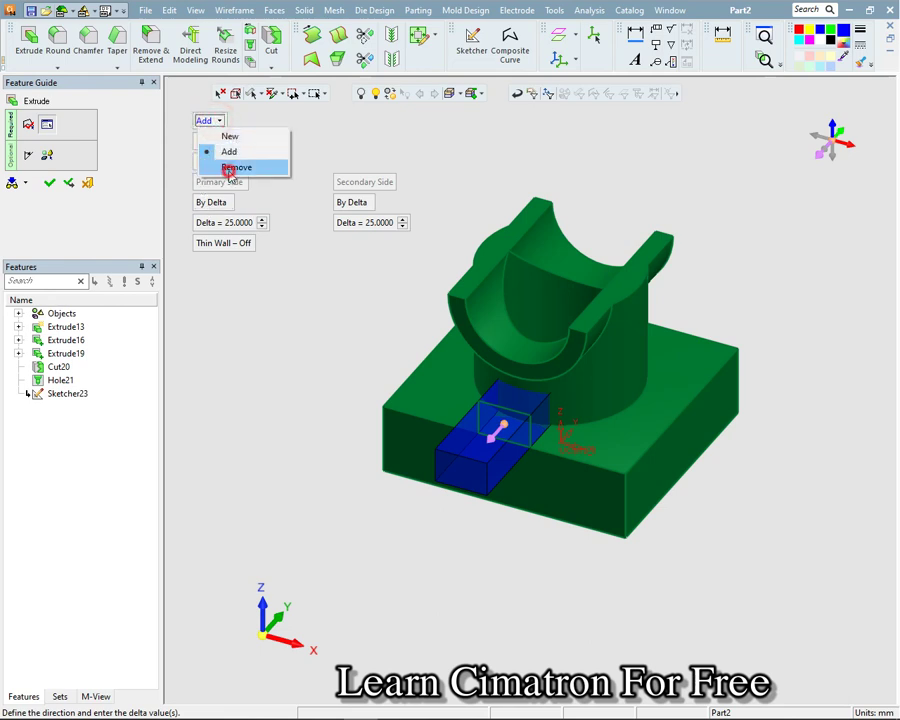
{"action": "left_click", "coordinate": [231, 168]}
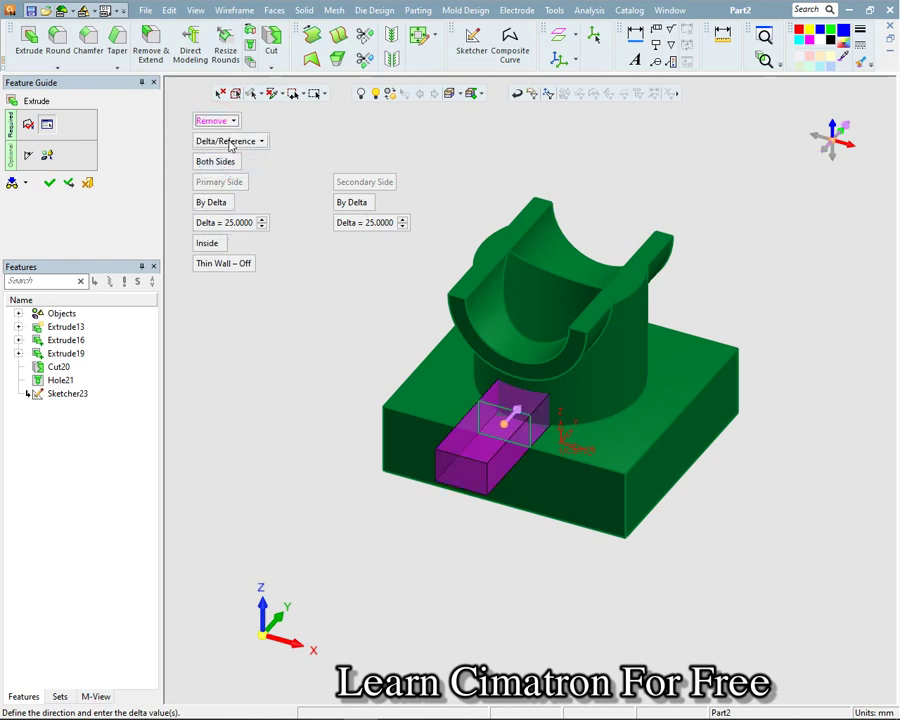
{"action": "left_click", "coordinate": [249, 146]}
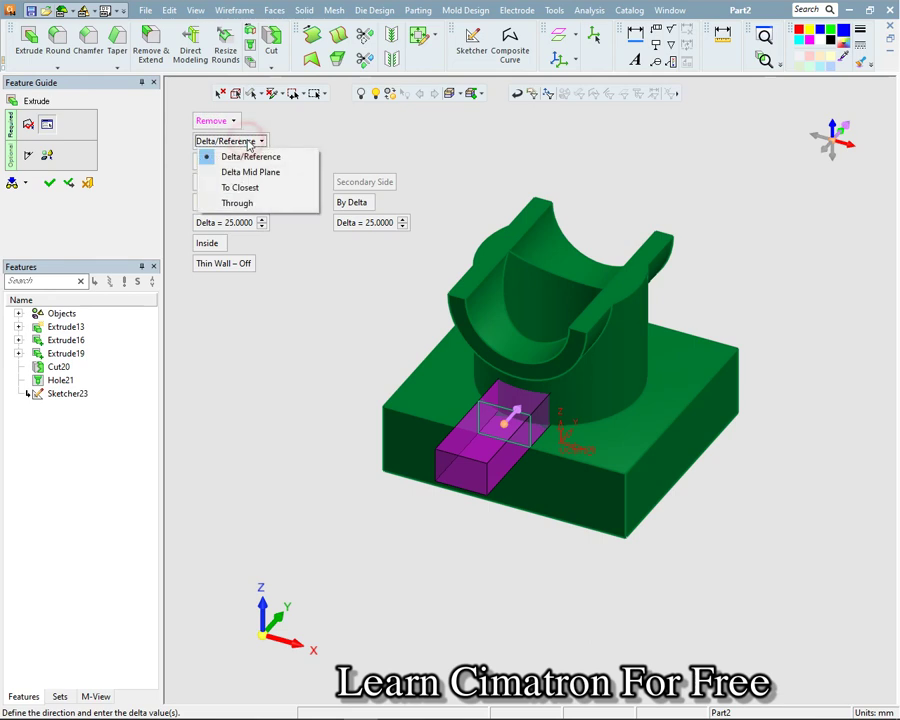
{"action": "left_click", "coordinate": [234, 200]}
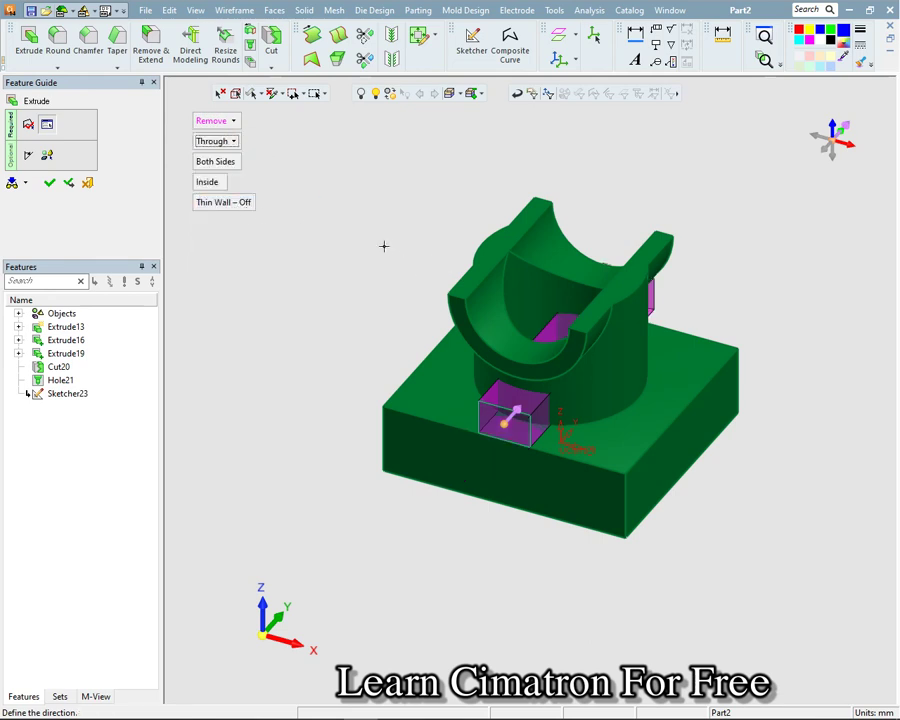
{"action": "right_click", "coordinate": [323, 221]}
{"action": "left_click", "coordinate": [324, 222]}
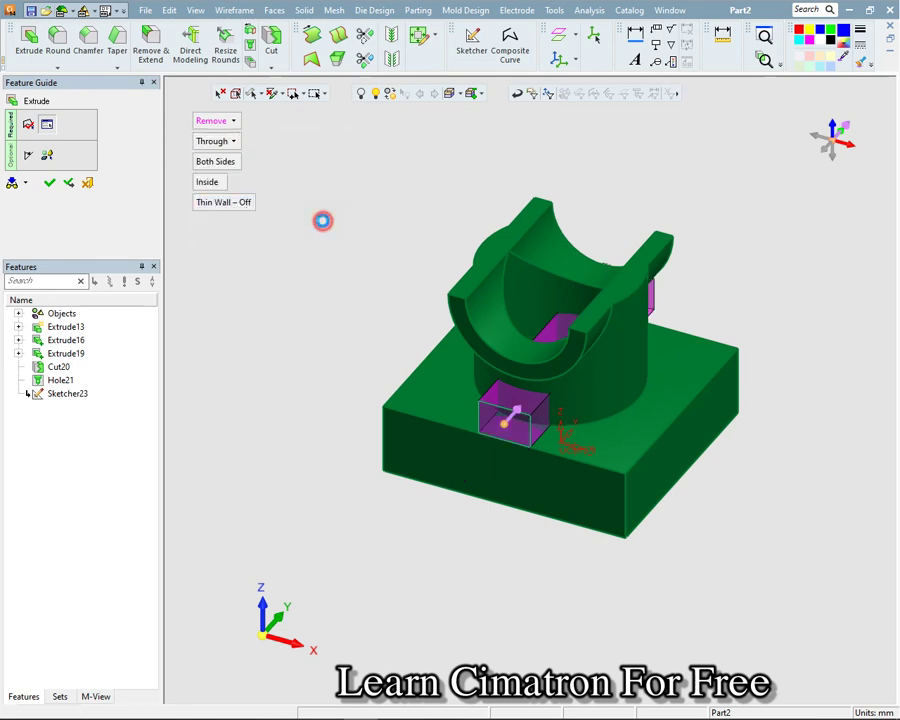
{"action": "mouse_move", "coordinate": [341, 264]}
{"action": "middle_mouse_down"}
{"action": "mouse_move", "coordinate": [412, 285]}
{"action": "mouse_move", "coordinate": [385, 370]}
{"action": "mouse_move", "coordinate": [385, 316]}
{"action": "middle_mouse_up"}
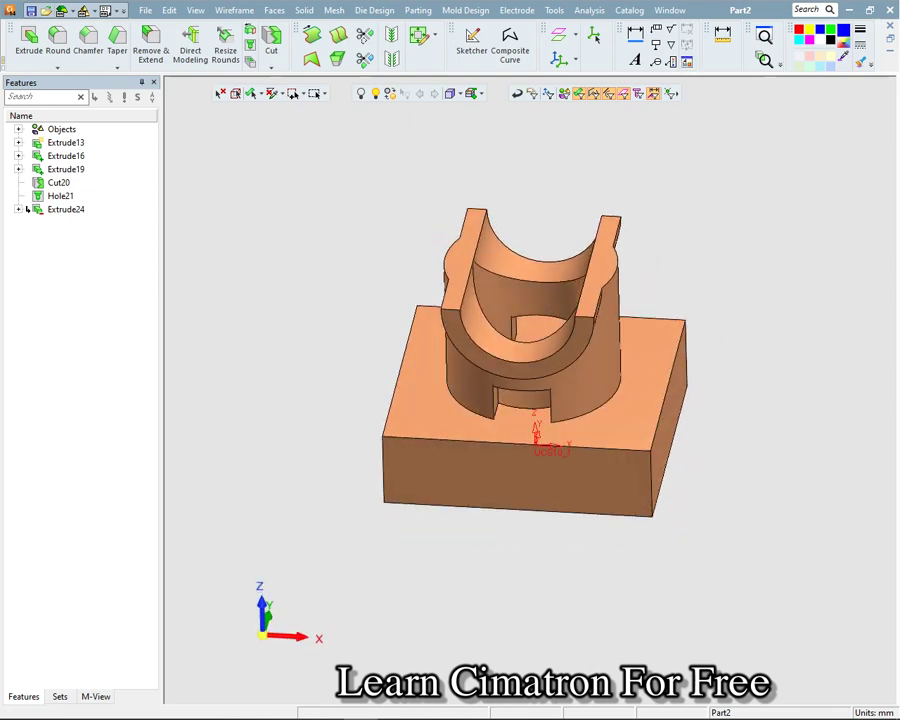
{"action": "left_click", "coordinate": [395, 712]}
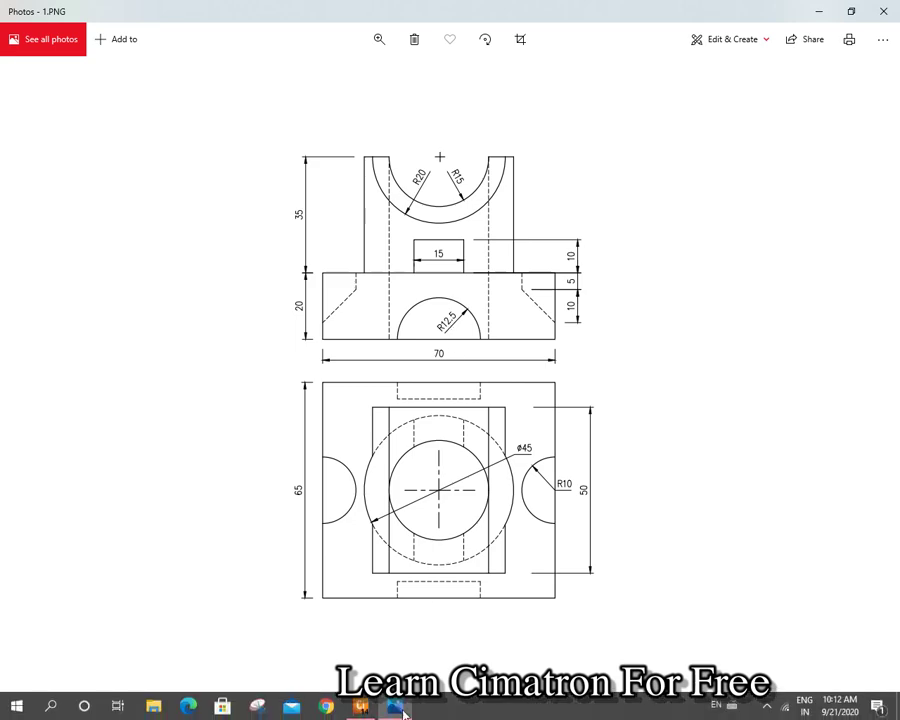
Switch back to the Cimatron part after checking the 2D drawing.
{"action": "left_click", "coordinate": [396, 708]}
Start a new sketch on the base's front face and project its edges.
{"action": "right_click", "coordinate": [251, 225]}
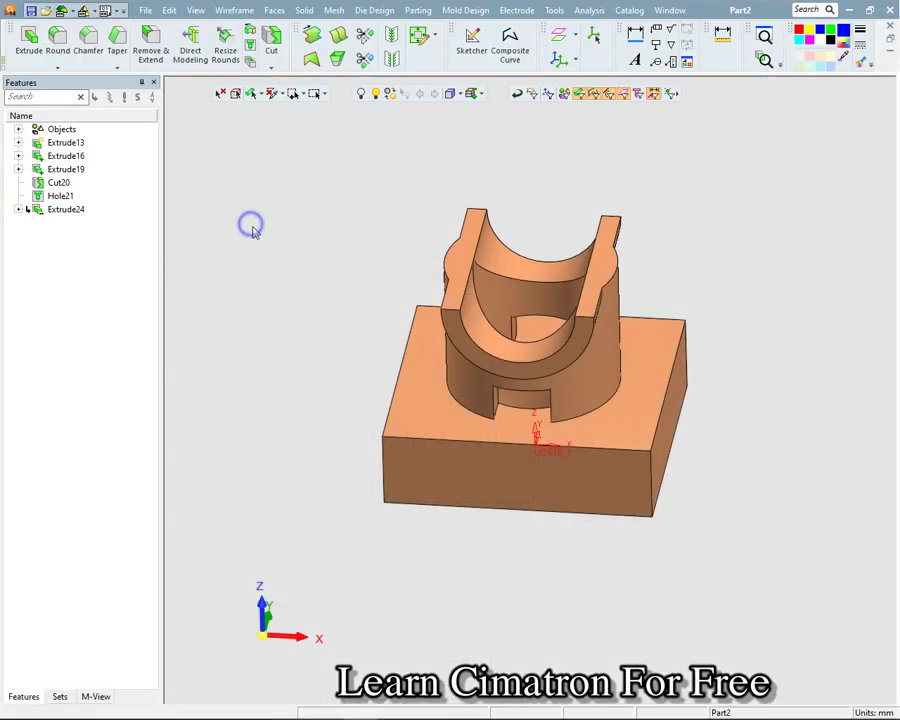
{"action": "left_click", "coordinate": [262, 229]}
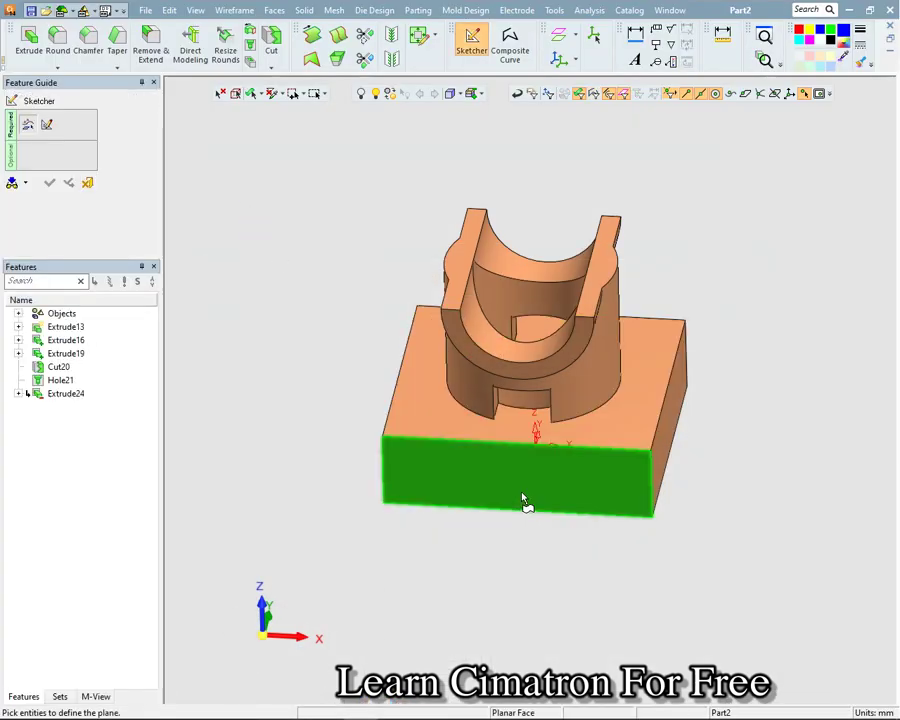
{"action": "left_click", "coordinate": [520, 488]}
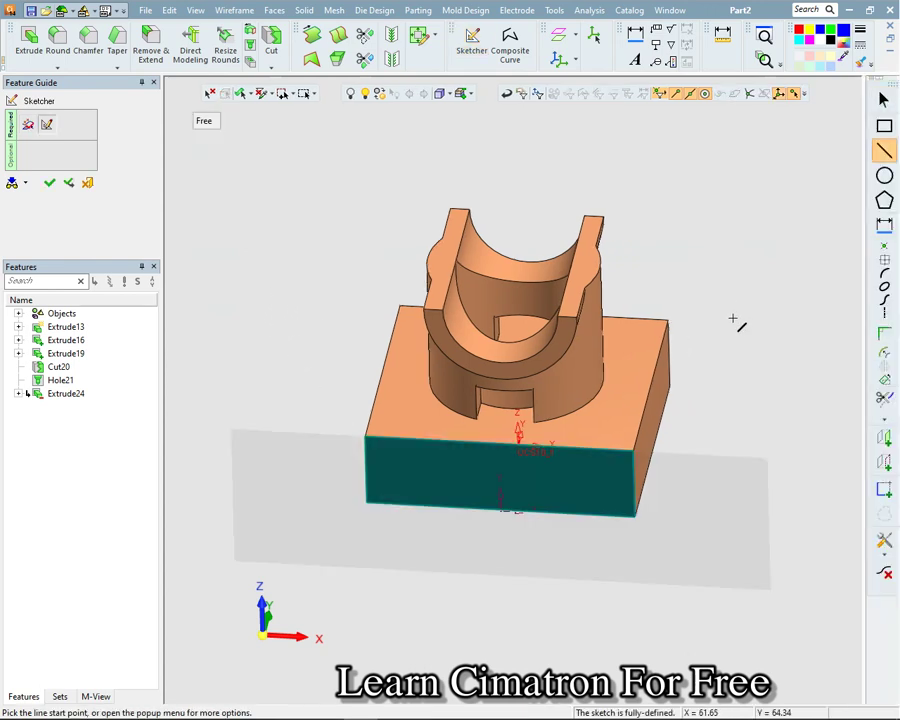
{"action": "left_click", "coordinate": [885, 465]}
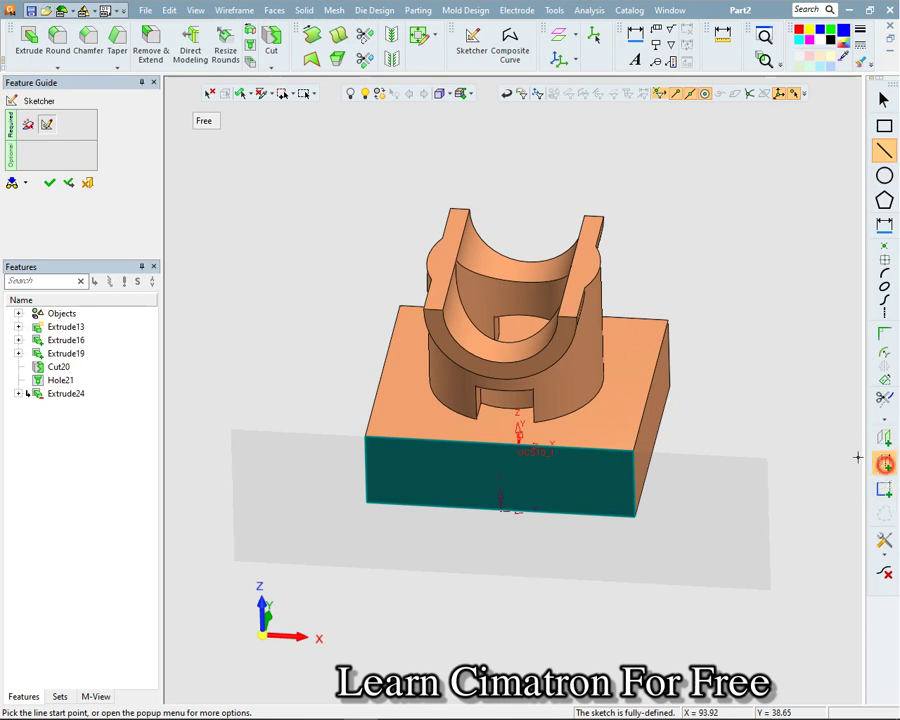
{"action": "middle_click", "coordinate": [733, 338]}
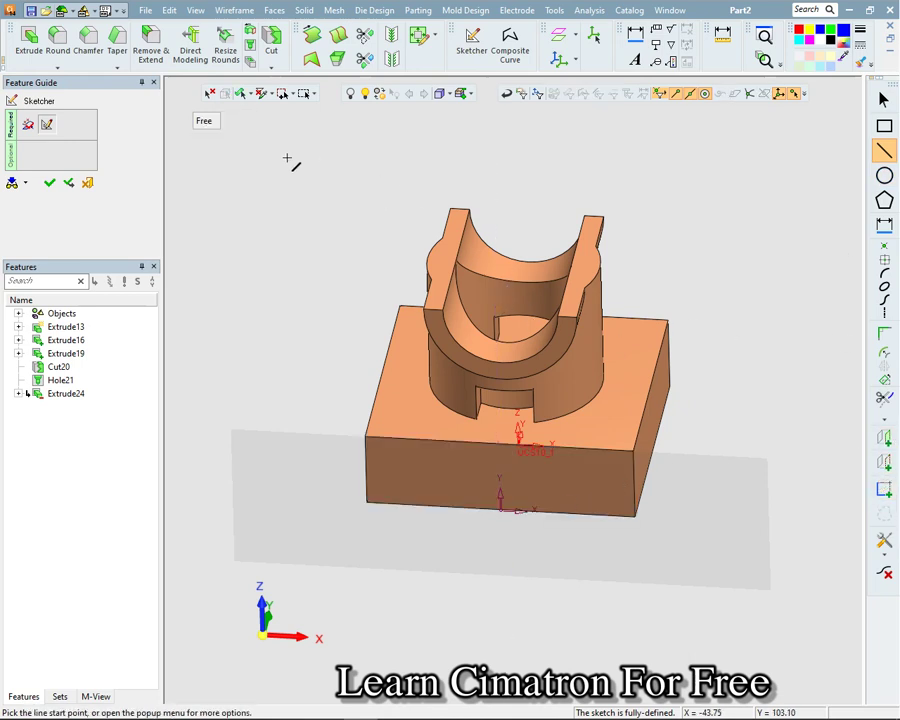
Draw an R12.5 circle centred on the base's bottom edge, finish it, and start an extrusion.
{"action": "left_click", "coordinate": [884, 176]}
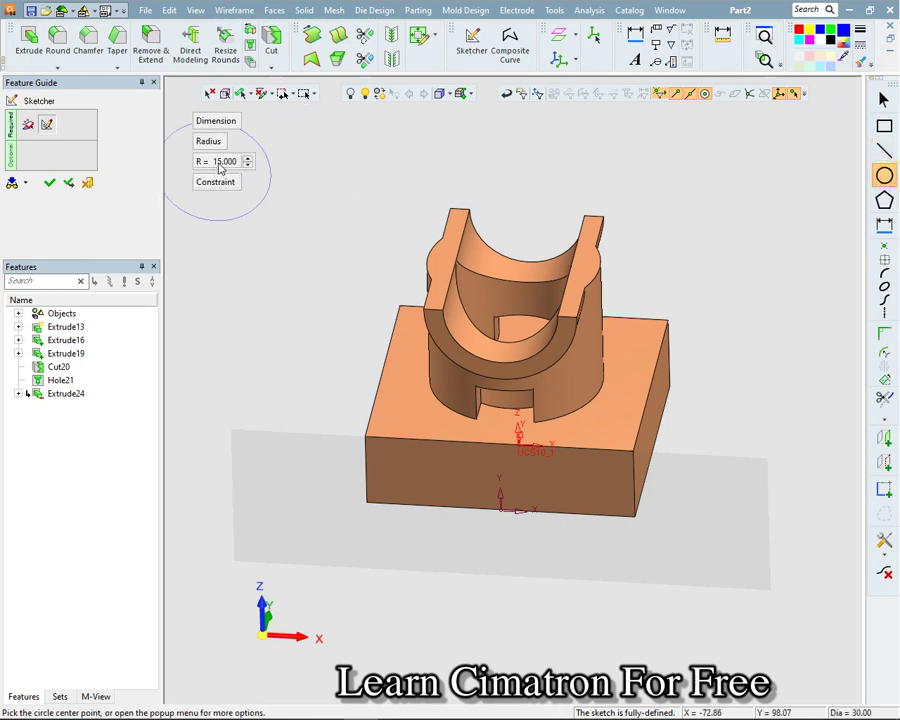
{"action": "double_click", "coordinate": [220, 164]}
{"action": "type", "text": "12."}
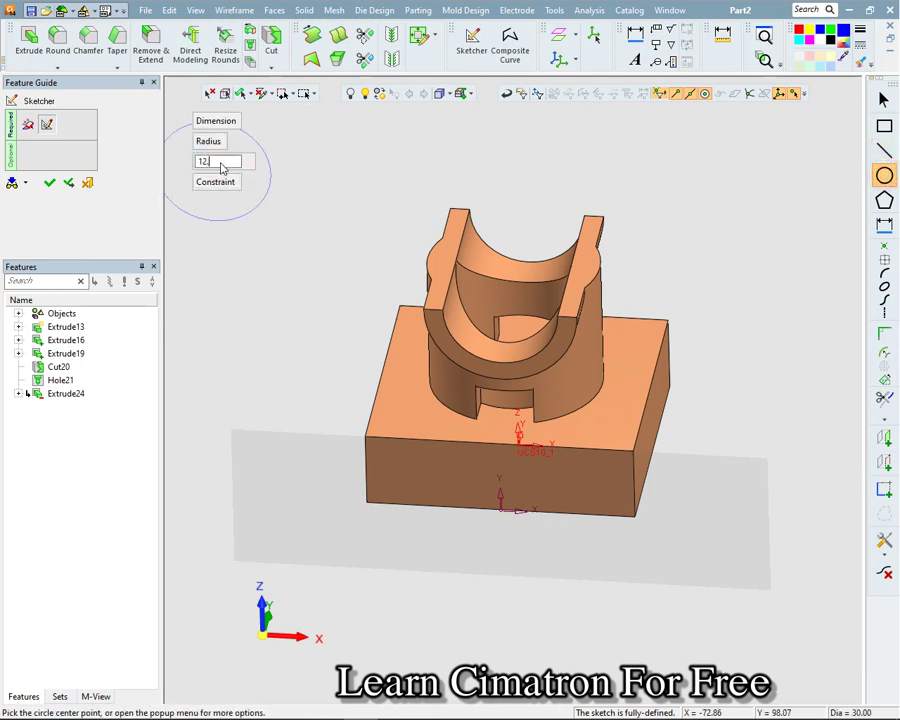
{"action": "type", "text": "5"}
{"action": "key", "text": "Return"}
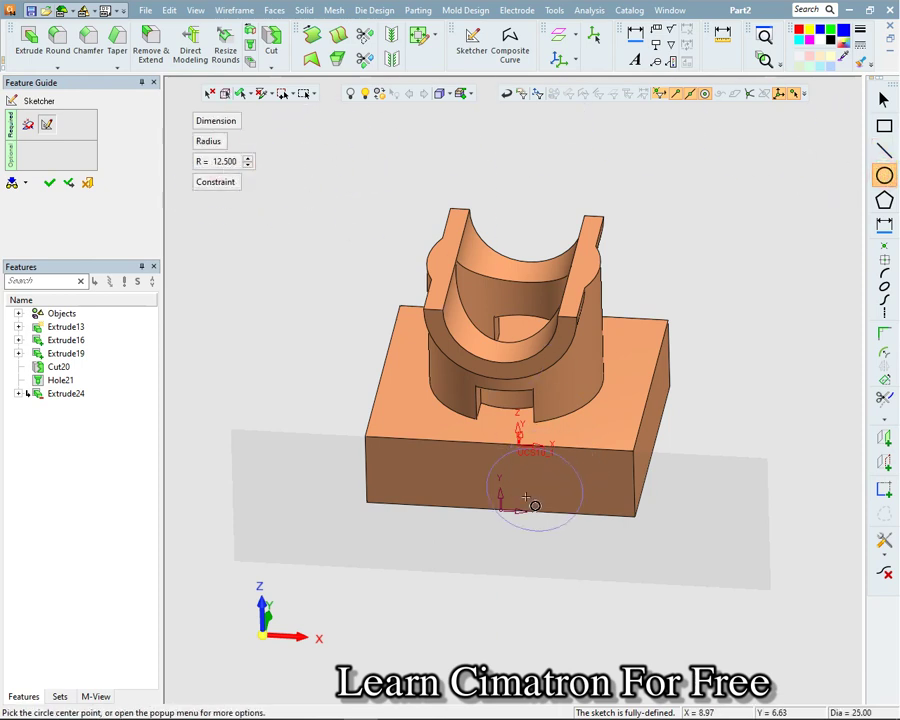
{"action": "left_click", "coordinate": [509, 517]}
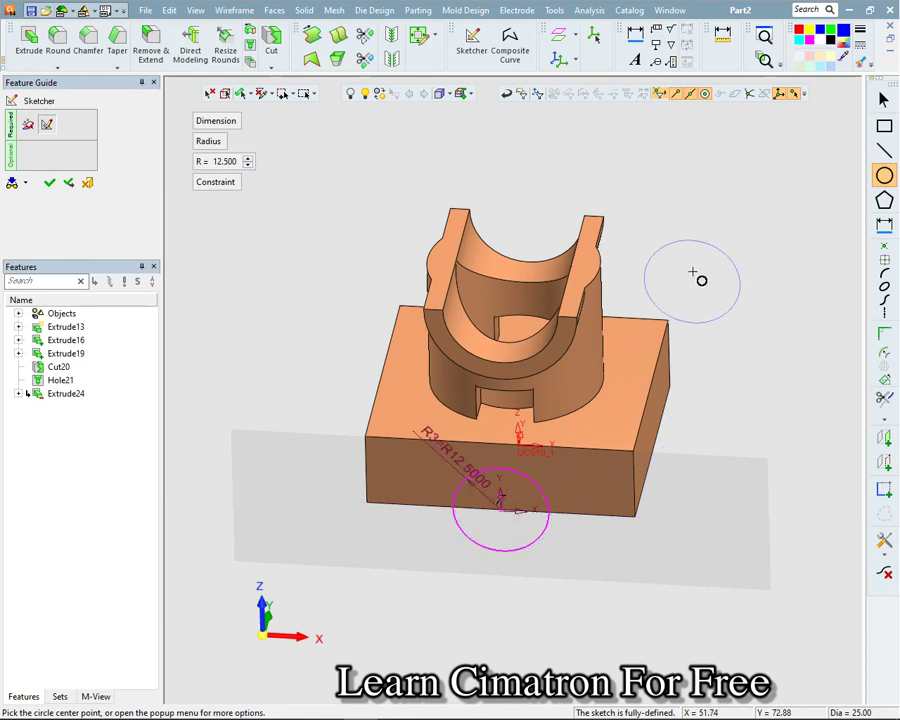
{"action": "key", "text": "Escape"}
{"action": "right_click", "coordinate": [636, 208]}
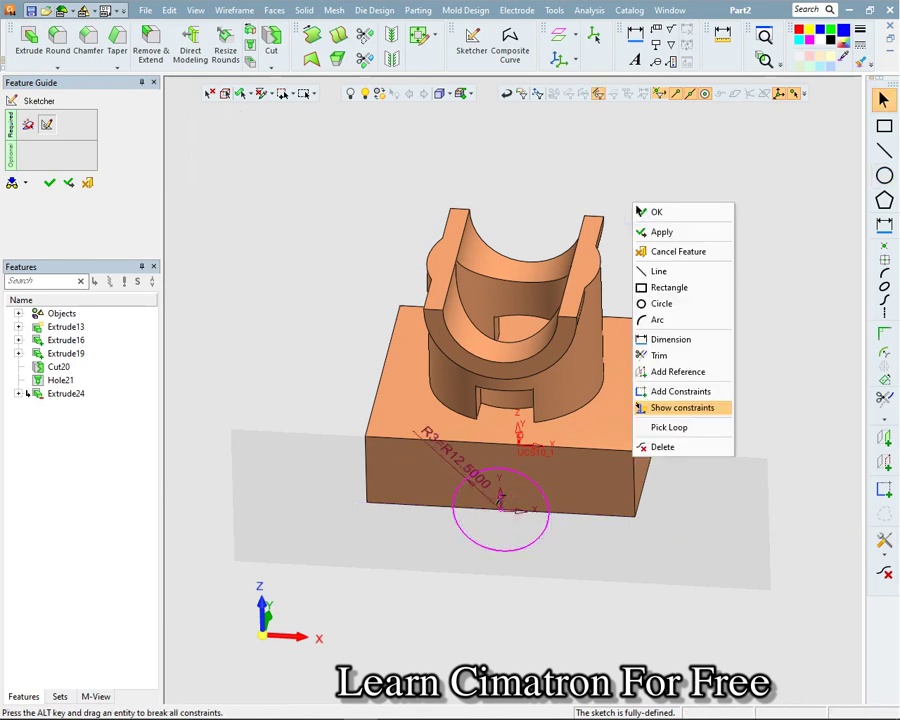
{"action": "left_click", "coordinate": [646, 209]}
{"action": "right_click", "coordinate": [639, 198]}
{"action": "left_click", "coordinate": [662, 207]}
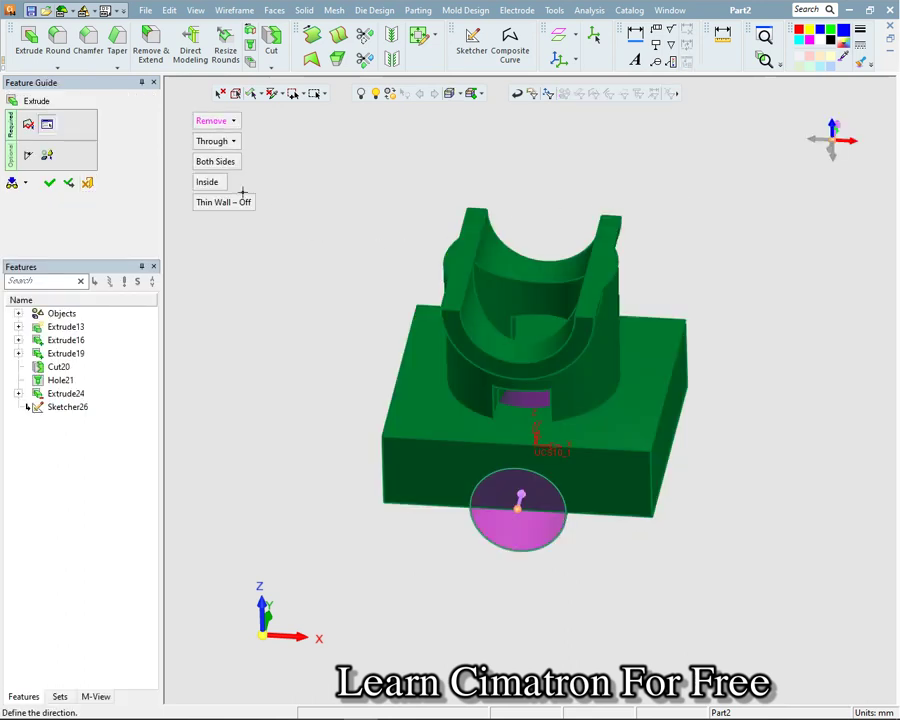
Make the cut one-sided with a 5 mm Delta depth and apply it as Extrude27.
{"action": "left_click", "coordinate": [226, 141]}
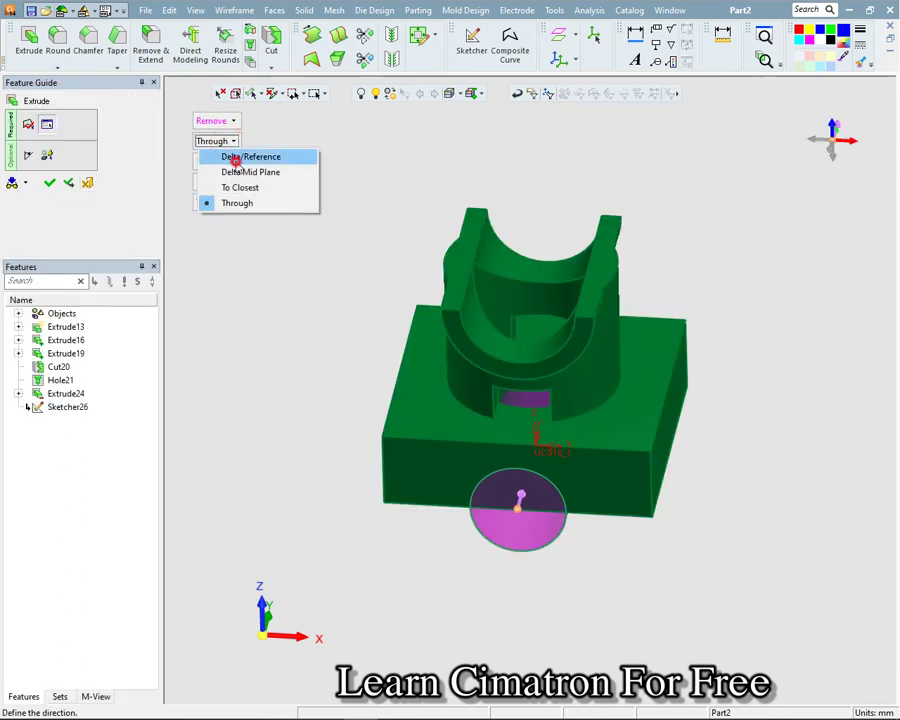
{"action": "left_click", "coordinate": [236, 157]}
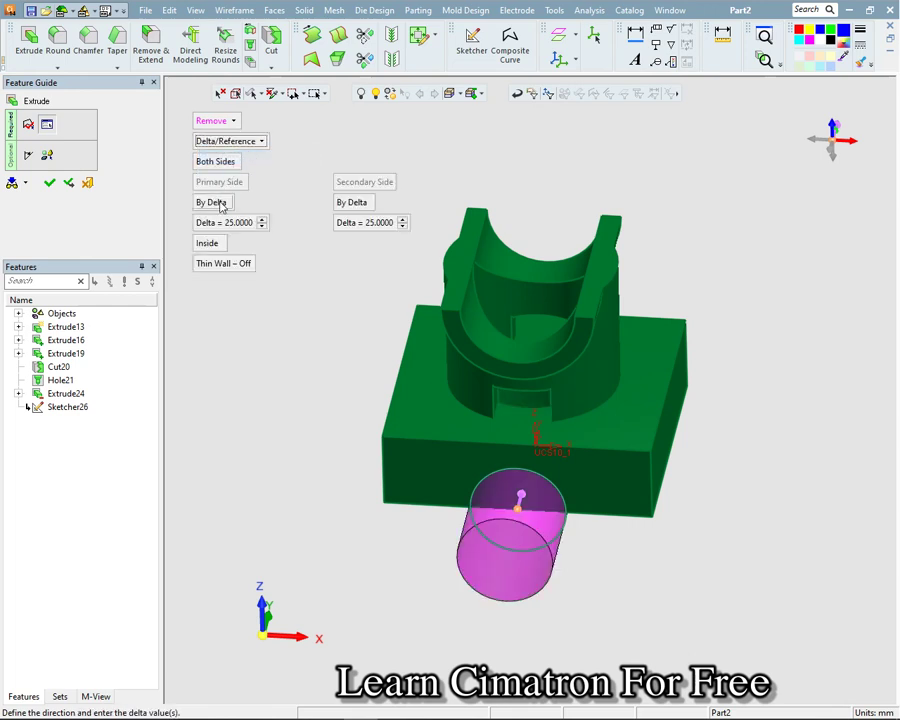
{"action": "left_click", "coordinate": [224, 163]}
{"action": "left_click", "coordinate": [234, 201]}
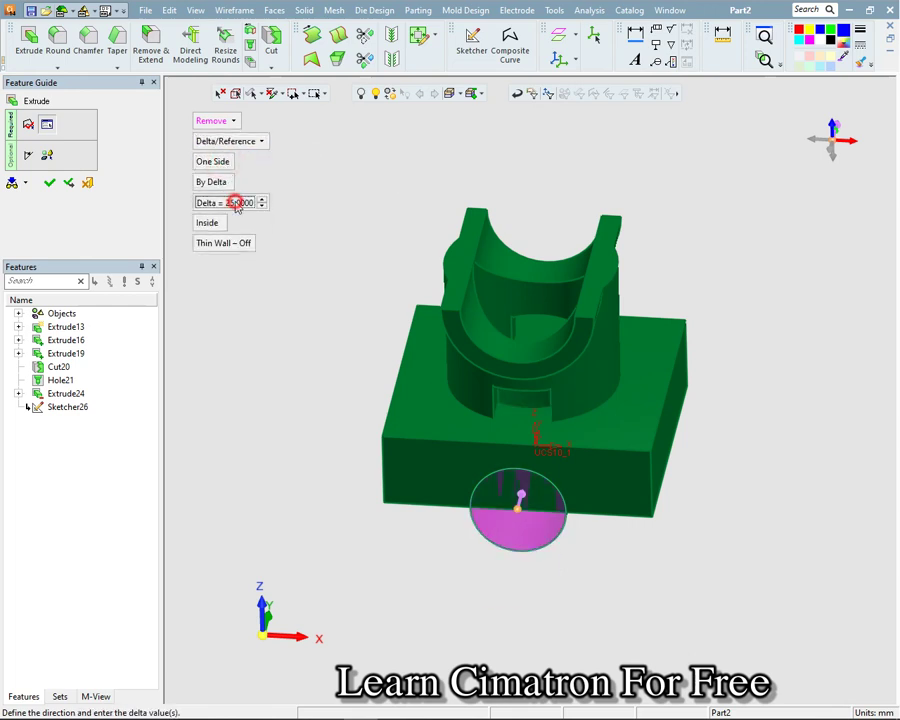
{"action": "type", "text": "5"}
{"action": "key", "text": "Return"}
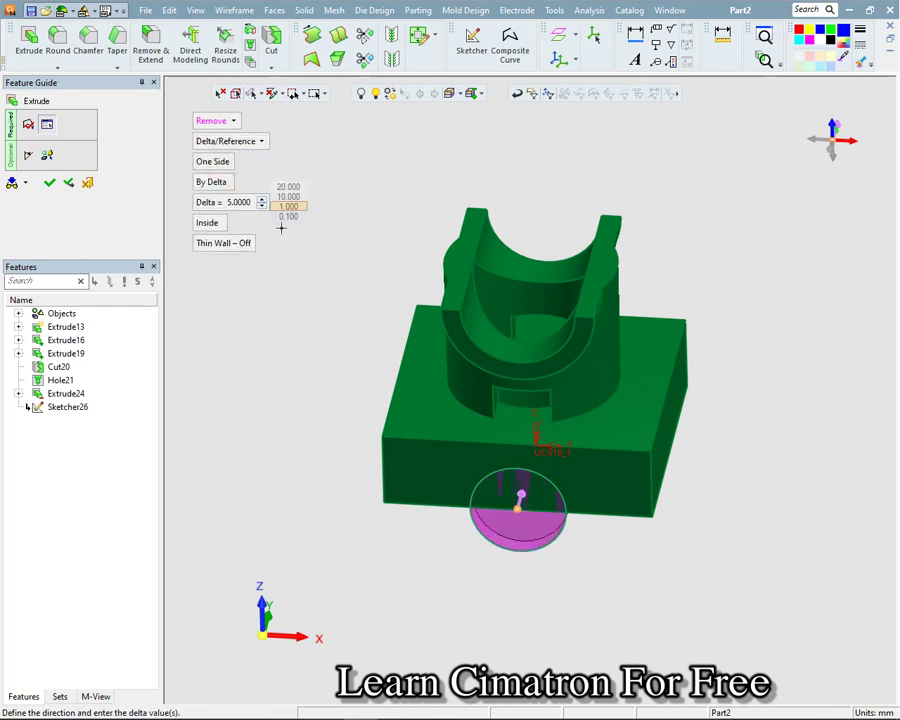
{"action": "left_click", "coordinate": [311, 262]}
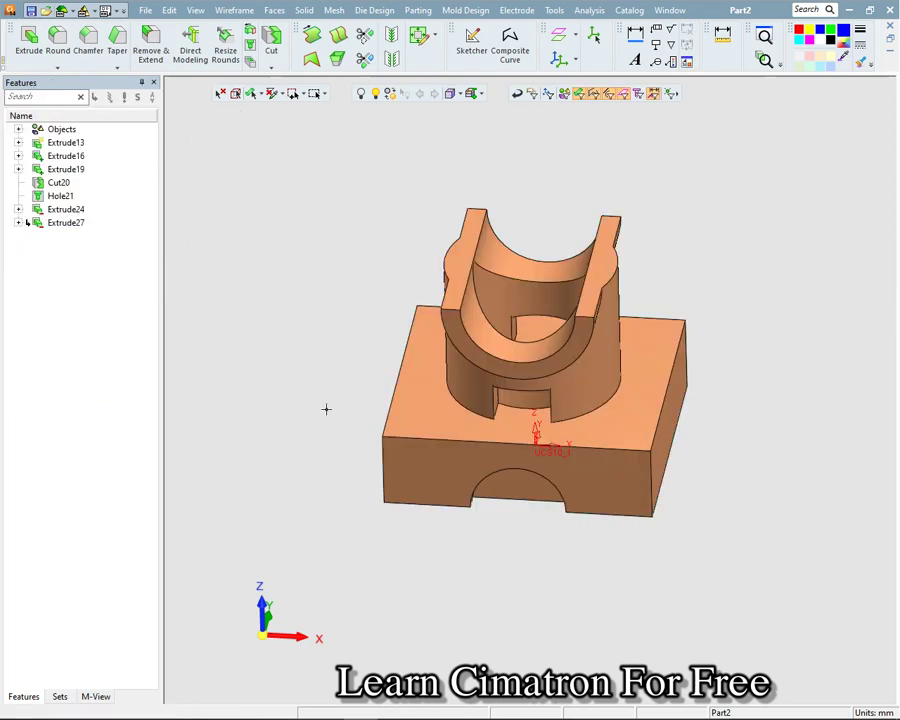
{"action": "mouse_move", "coordinate": [344, 336]}
{"action": "middle_mouse_down"}
{"action": "mouse_move", "coordinate": [330, 380]}
{"action": "mouse_move", "coordinate": [301, 340]}
{"action": "mouse_move", "coordinate": [313, 321]}
{"action": "middle_mouse_up"}
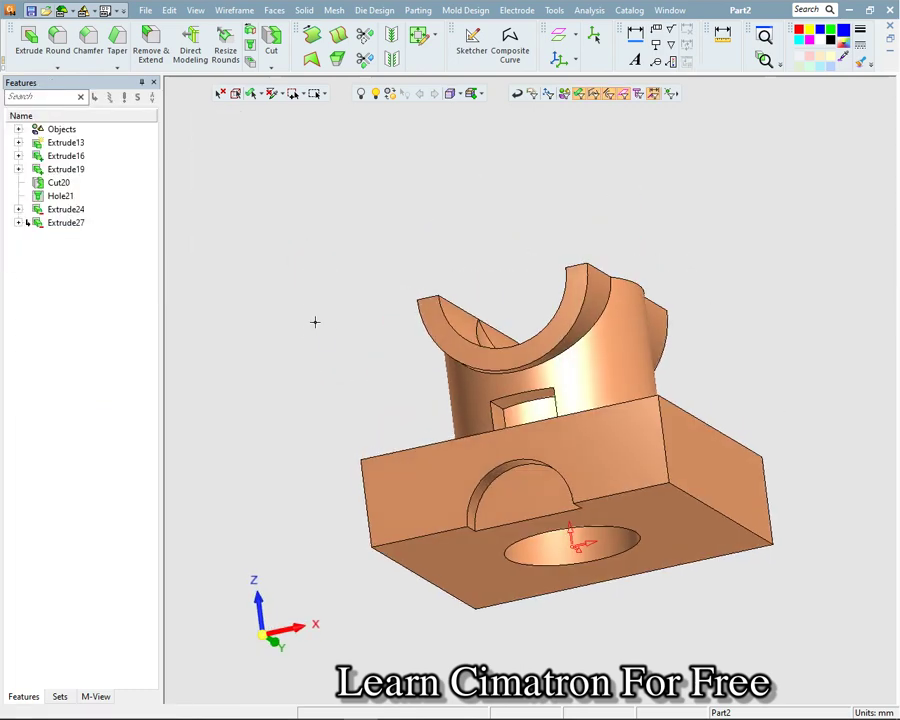
{"action": "mouse_move", "coordinate": [575, 408]}
{"action": "middle_mouse_down"}
{"action": "mouse_move", "coordinate": [419, 455]}
{"action": "mouse_move", "coordinate": [566, 462]}
{"action": "mouse_move", "coordinate": [552, 454]}
{"action": "middle_mouse_up"}
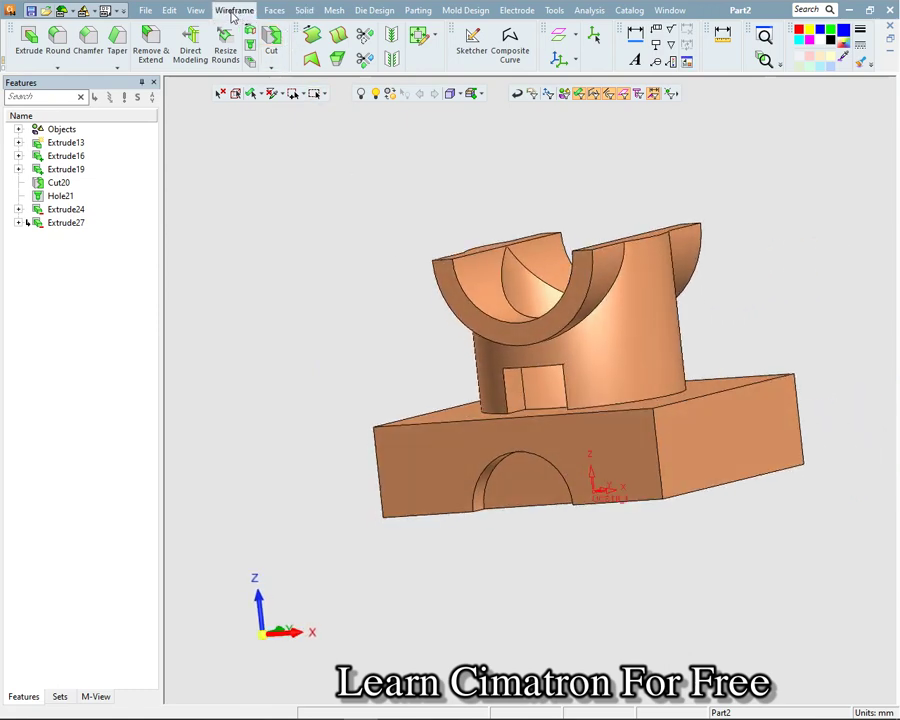
Start a Copy Mirror of the semicircular cut's face with Merge turned on.
{"action": "left_click", "coordinate": [169, 10]}
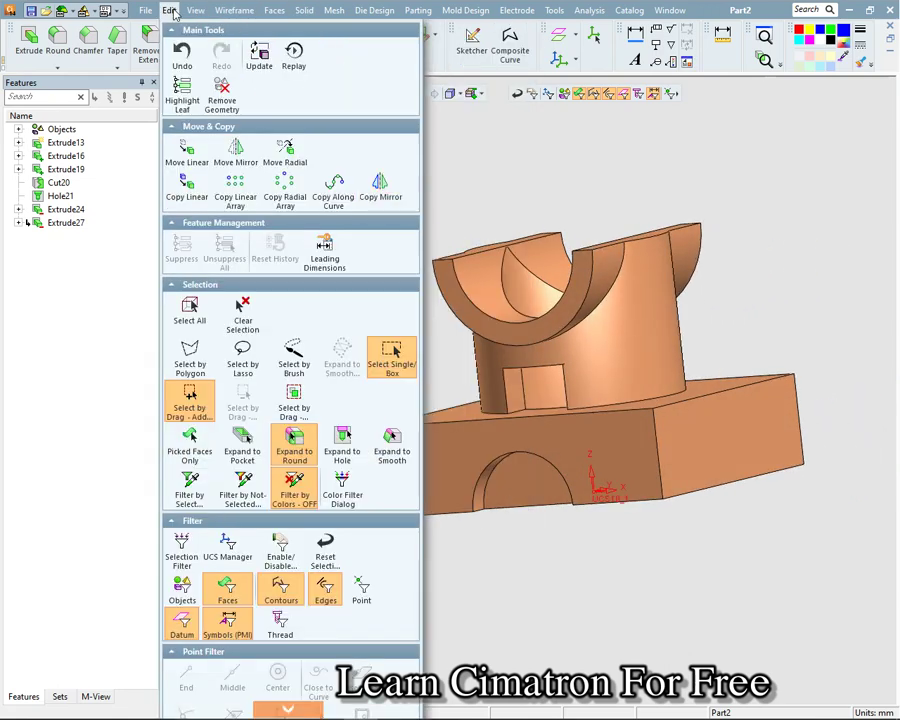
{"action": "left_click", "coordinate": [380, 190]}
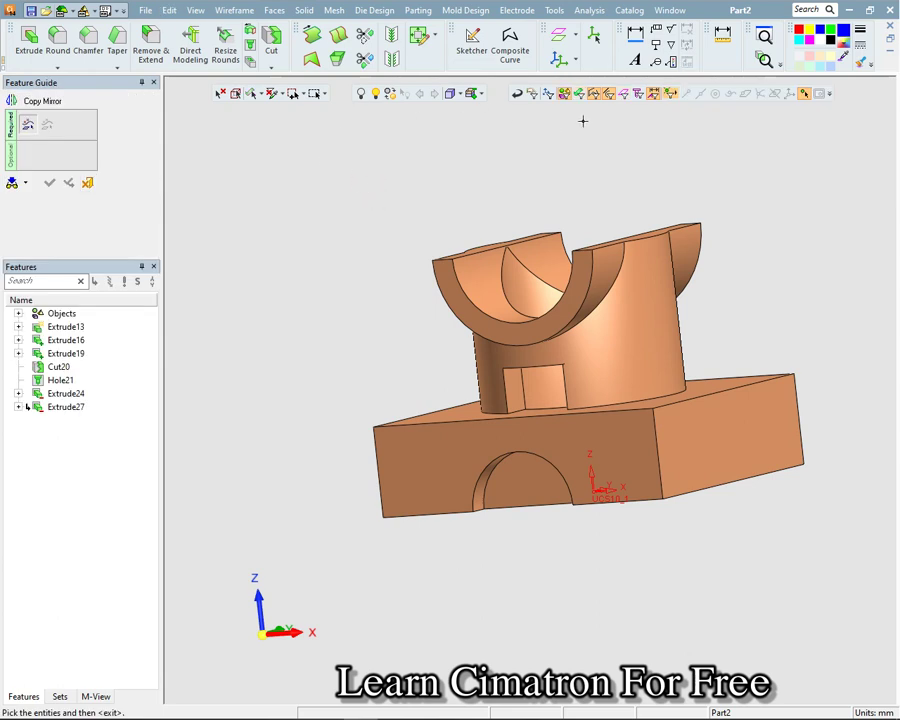
{"action": "left_click", "coordinate": [484, 499]}
{"action": "middle_click", "coordinate": [253, 249]}
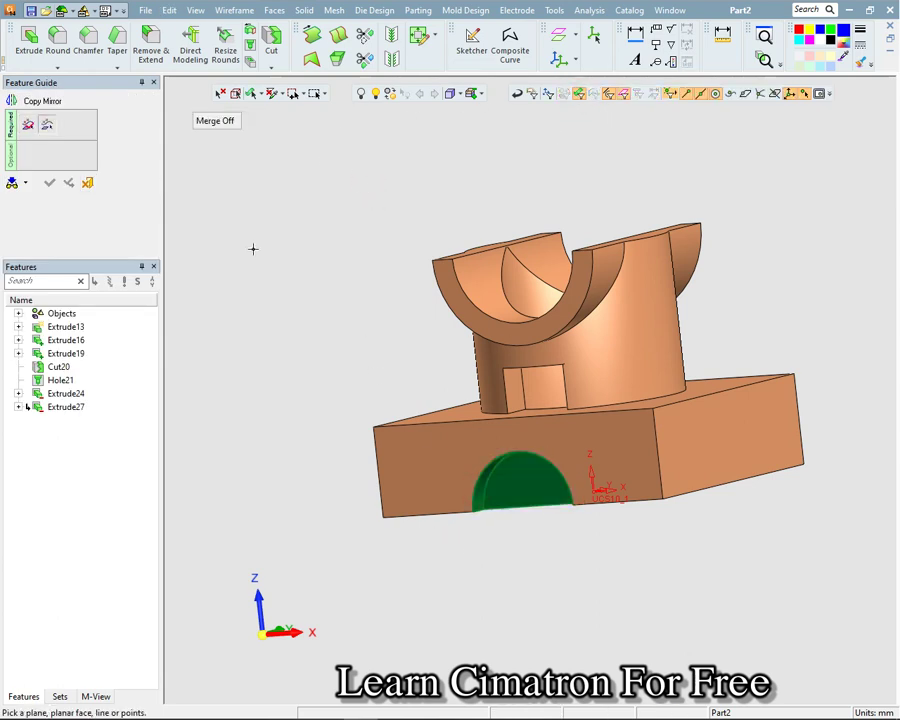
{"action": "left_click", "coordinate": [220, 122]}
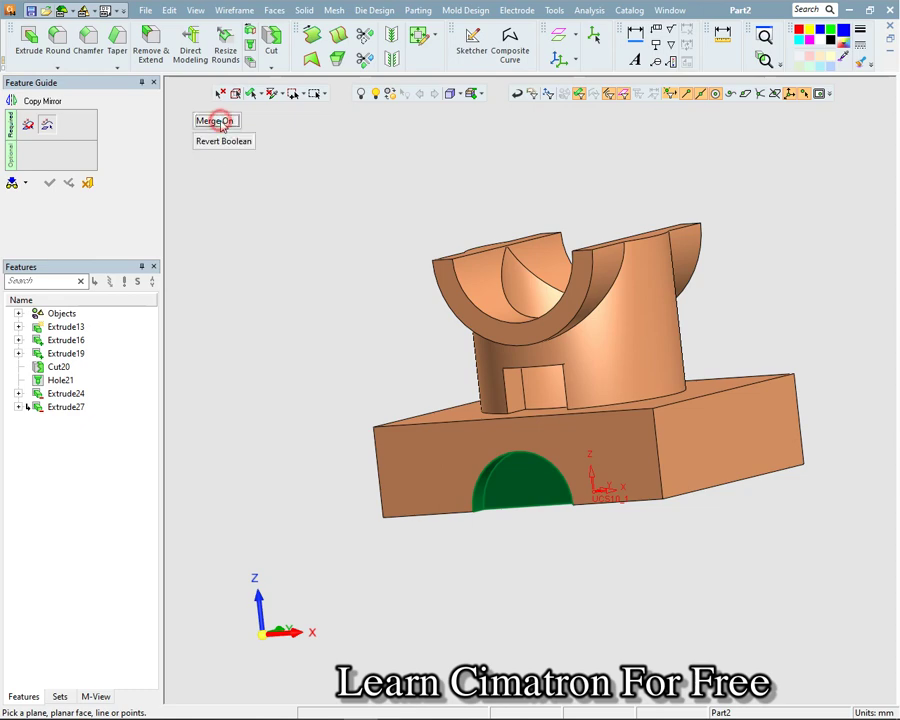
Use the base's two front edges as the mirror plane, confirm Copy Mirror28, then view the drawing.
{"action": "middle_click_drag", "start_coordinate": [375, 144], "coordinate": [341, 190]}
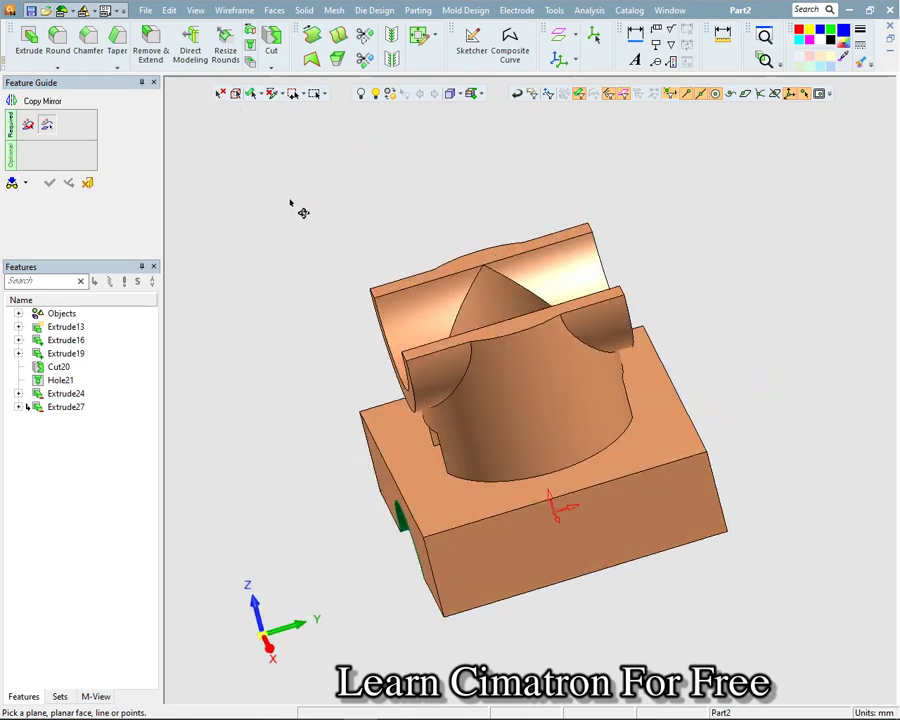
{"action": "left_click", "coordinate": [658, 546]}
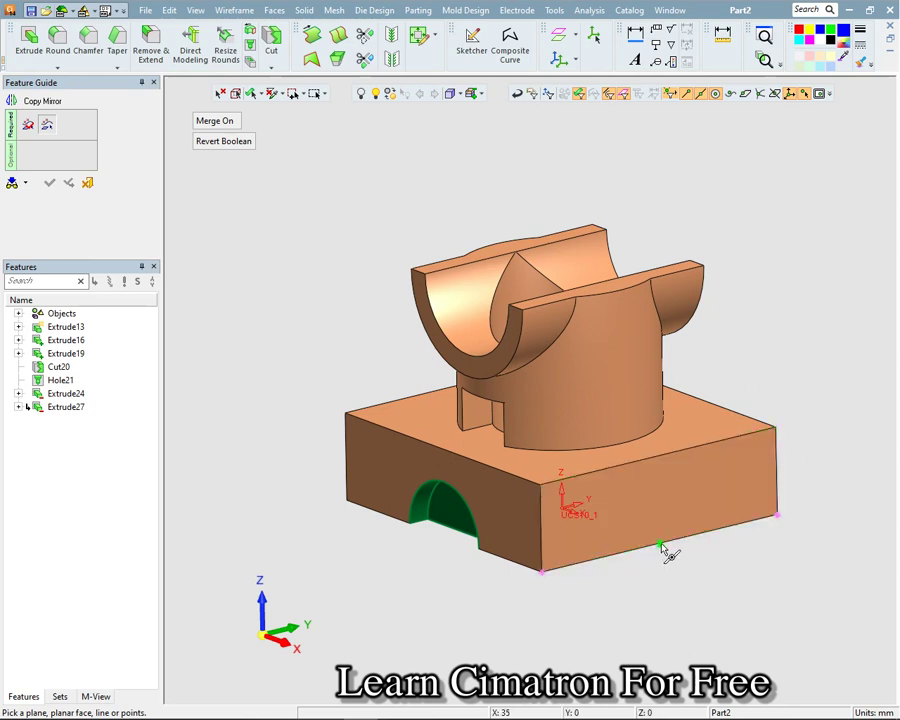
{"action": "left_click", "coordinate": [655, 457]}
{"action": "mouse_move", "coordinate": [755, 369]}
{"action": "middle_mouse_down"}
{"action": "mouse_move", "coordinate": [735, 395]}
{"action": "mouse_move", "coordinate": [643, 420]}
{"action": "middle_mouse_up"}
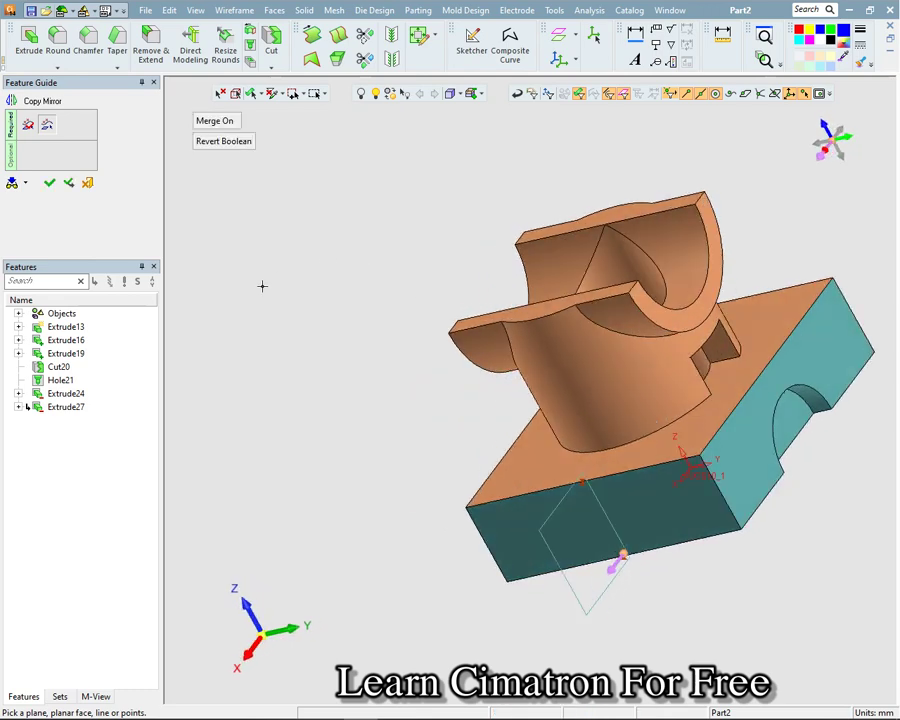
{"action": "left_click", "coordinate": [218, 121]}
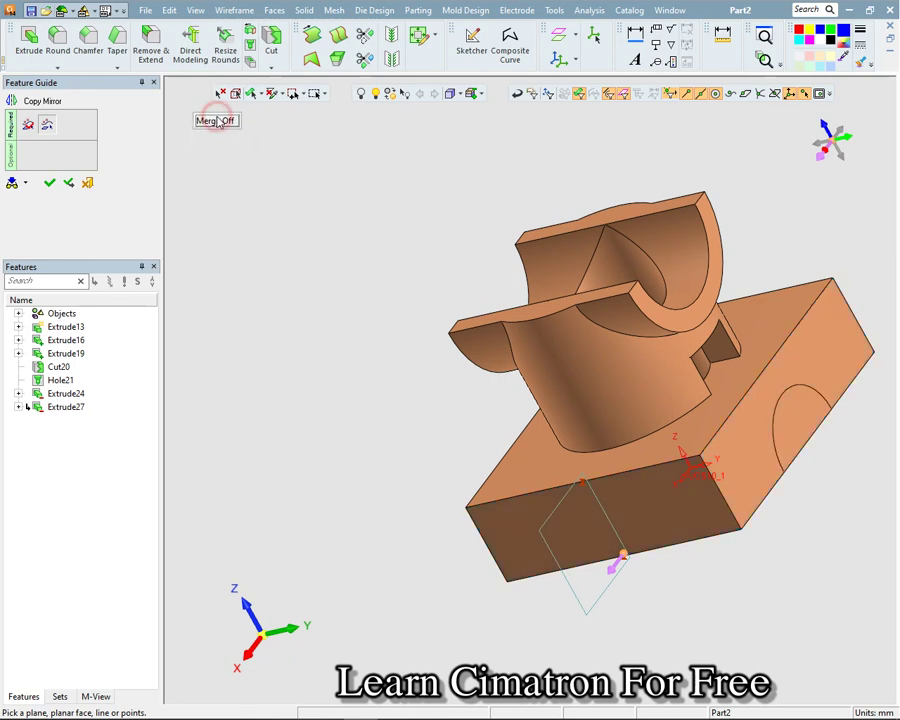
{"action": "left_click", "coordinate": [218, 121]}
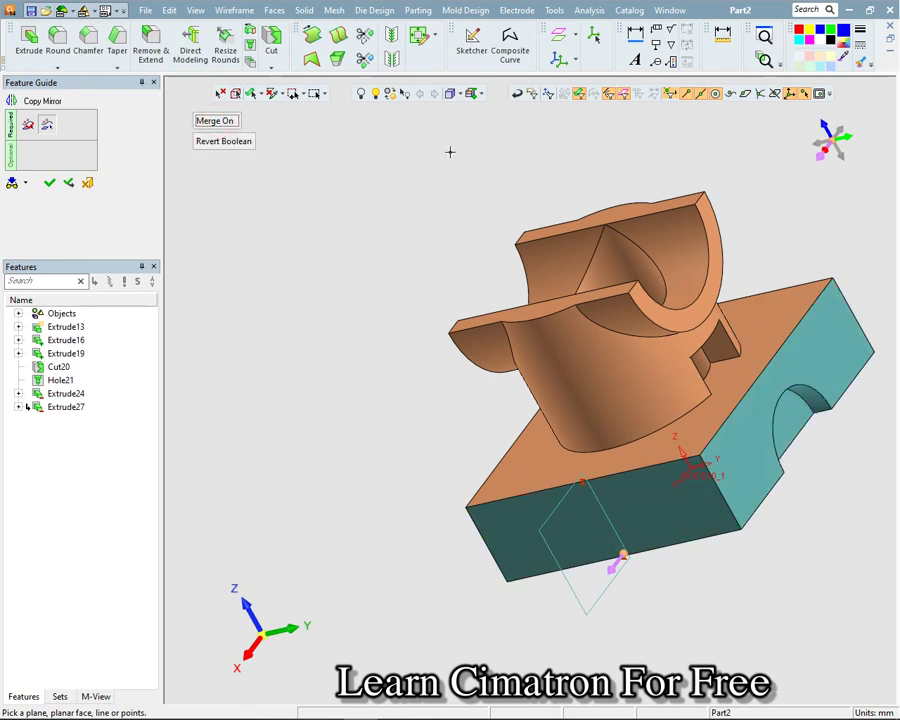
{"action": "right_click", "coordinate": [383, 211]}
{"action": "left_click", "coordinate": [381, 212]}
{"action": "mouse_move", "coordinate": [380, 320]}
{"action": "middle_mouse_down"}
{"action": "mouse_move", "coordinate": [558, 277]}
{"action": "mouse_move", "coordinate": [603, 240]}
{"action": "mouse_move", "coordinate": [552, 232]}
{"action": "middle_mouse_up"}
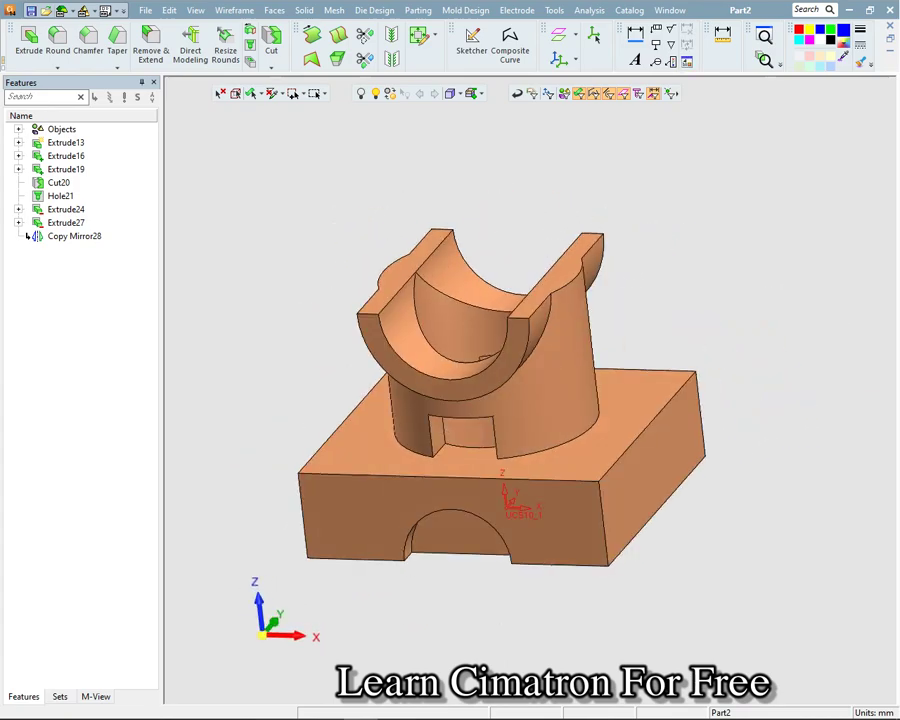
{"action": "left_click", "coordinate": [396, 712]}
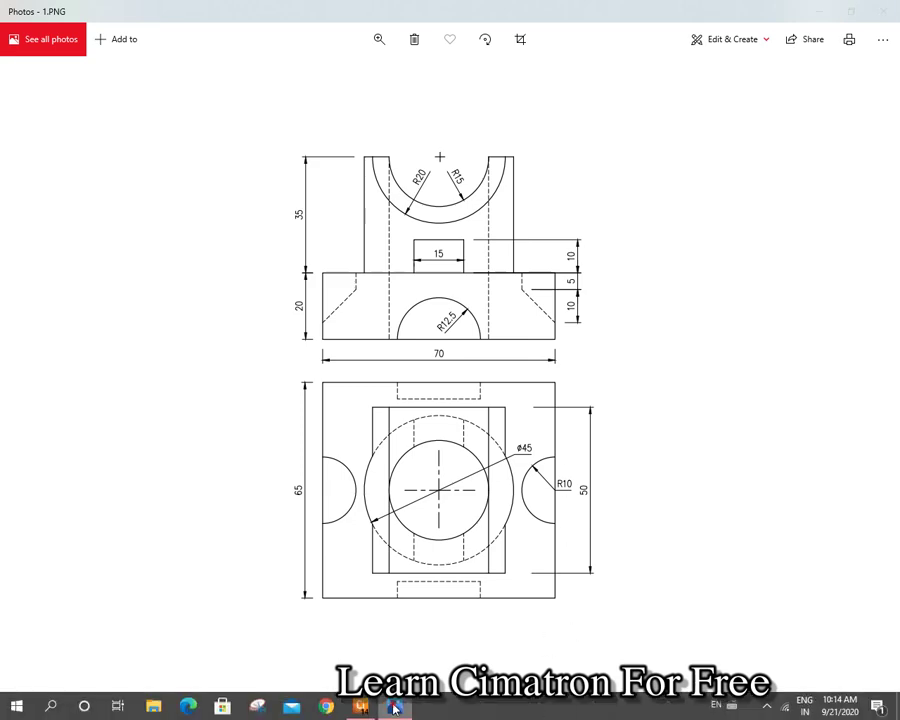
Return to the Cimatron window showing the bracket model.
{"action": "left_click", "coordinate": [404, 708]}
Start a sketch on the base's top face and project its front-right top edge.
{"action": "right_click", "coordinate": [706, 164]}
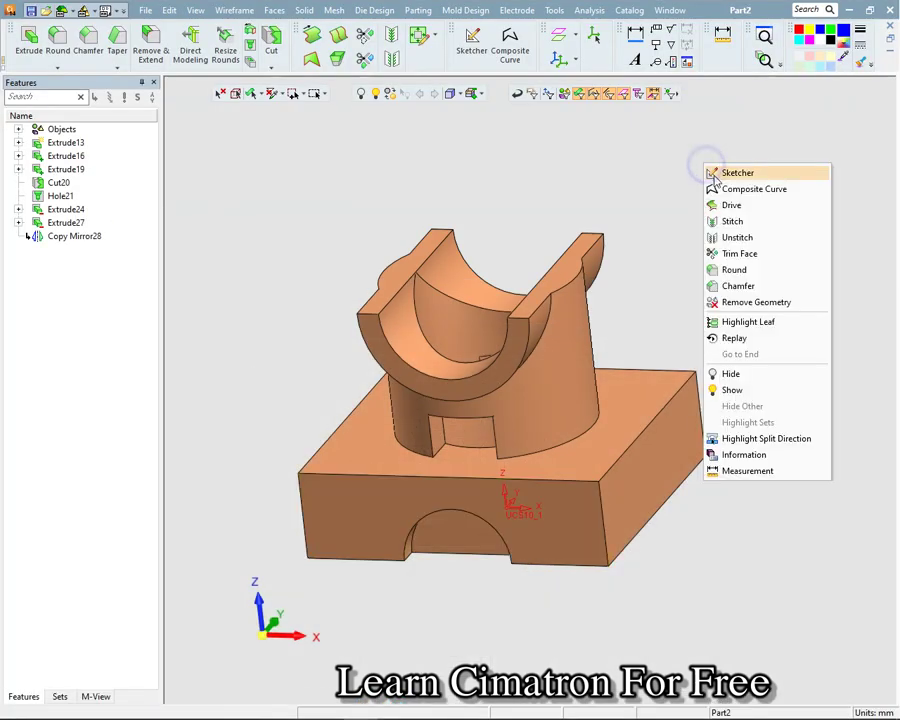
{"action": "left_click", "coordinate": [712, 172]}
{"action": "left_click", "coordinate": [658, 386]}
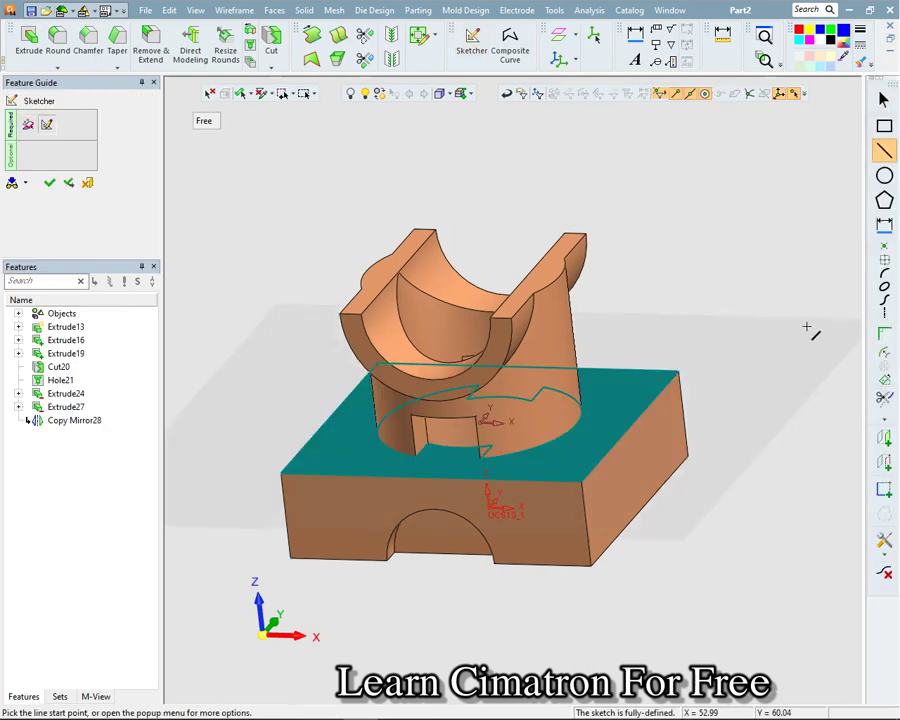
{"action": "left_click", "coordinate": [884, 461]}
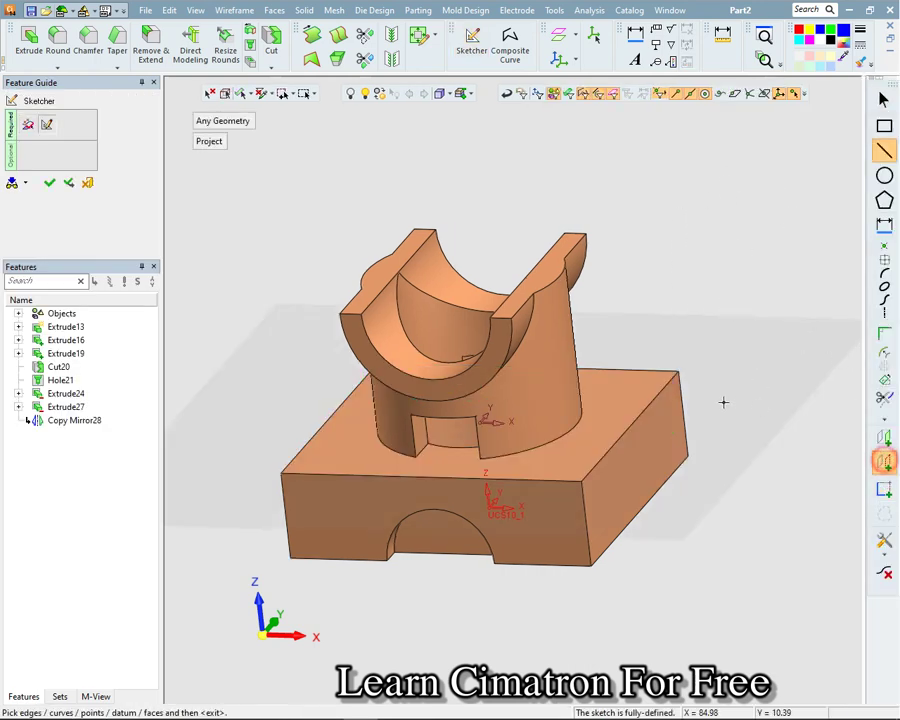
{"action": "left_click", "coordinate": [651, 404]}
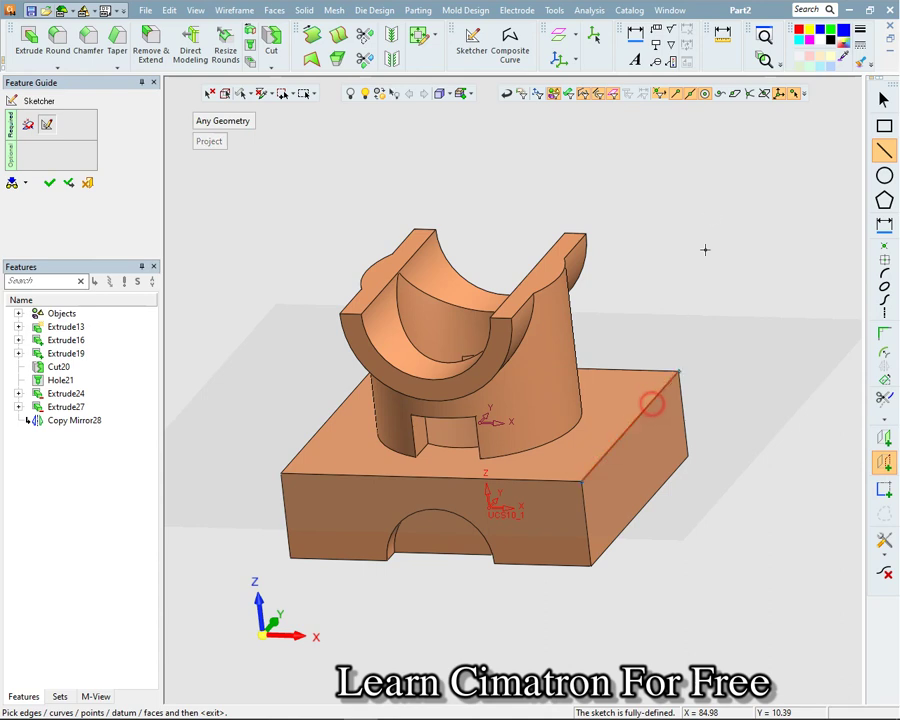
Draw an R10 circle centred on the projected edge and finish the sketch.
{"action": "left_click", "coordinate": [884, 175]}
{"action": "double_click", "coordinate": [222, 161]}
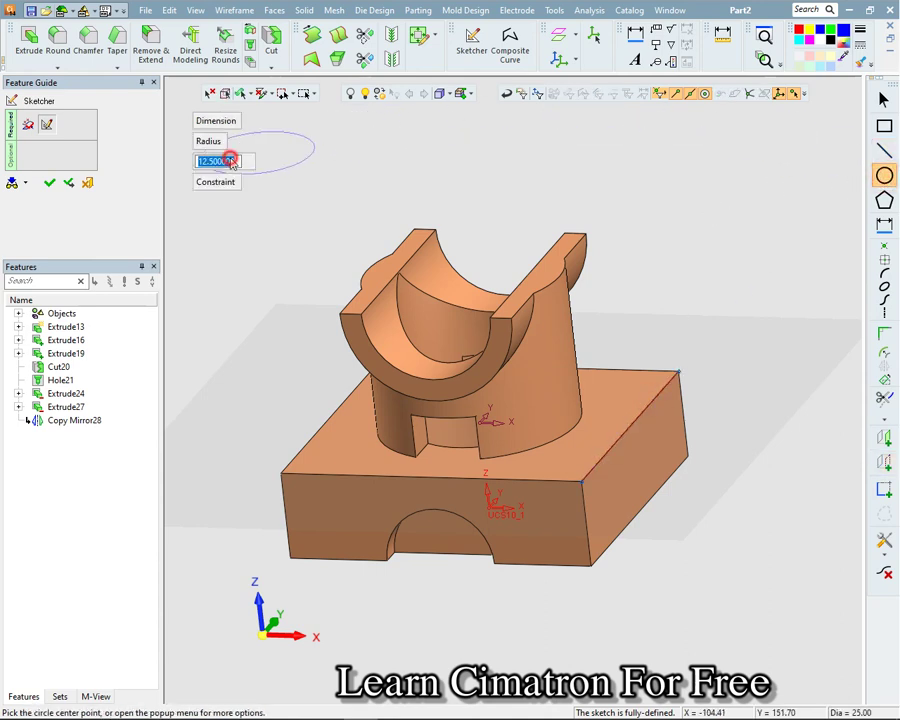
{"action": "type", "text": "10"}
{"action": "key", "text": "Return"}
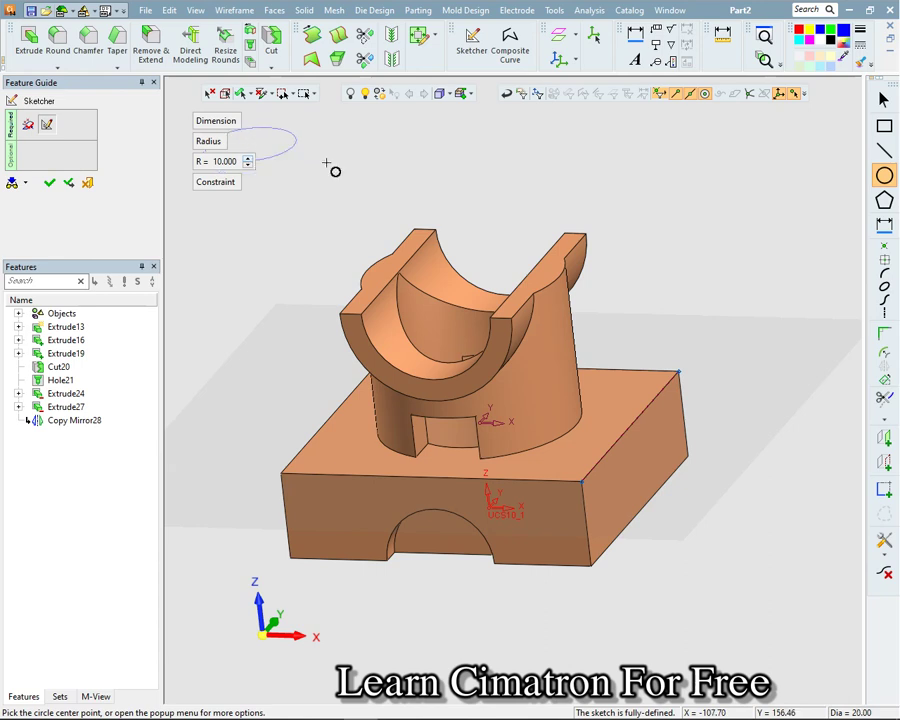
{"action": "left_click", "coordinate": [632, 427]}
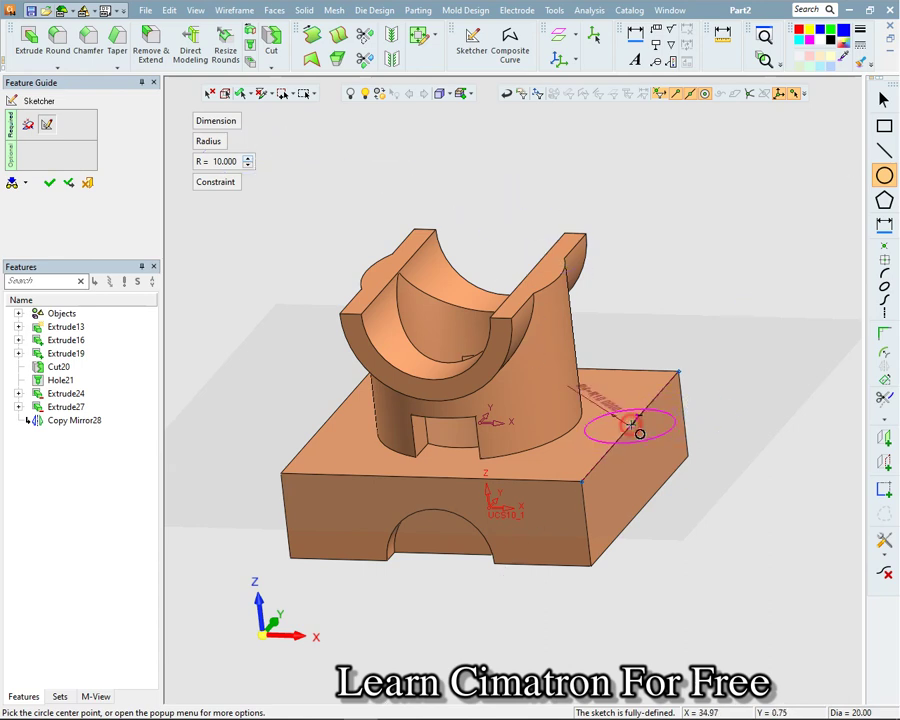
{"action": "key", "text": "Escape"}
{"action": "right_click", "coordinate": [622, 254]}
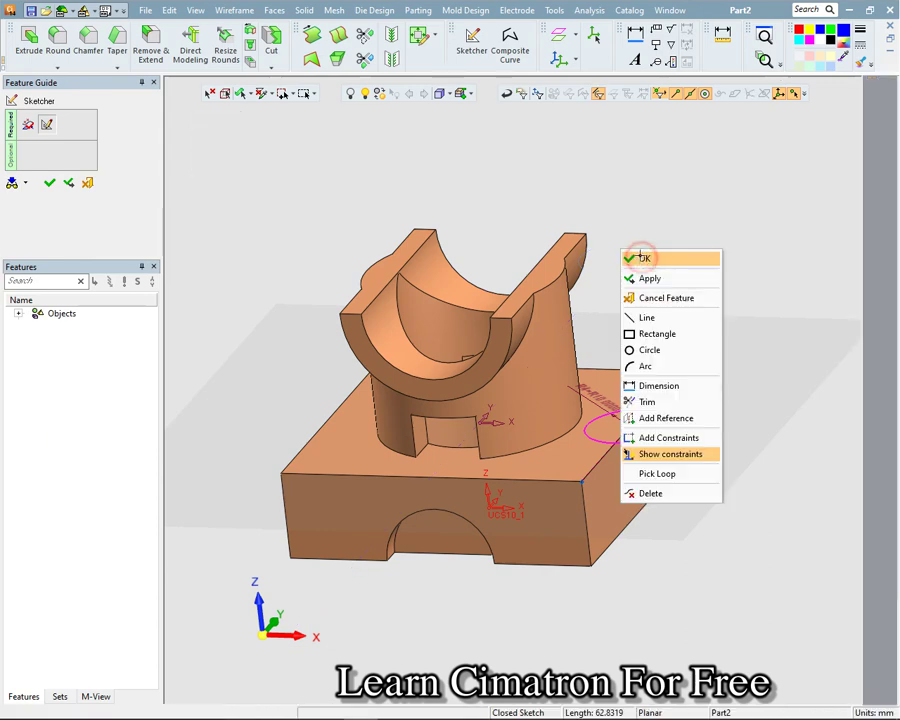
{"action": "left_click", "coordinate": [644, 260]}
Extrude the circle sketch as a cut, creating Extrude31.
{"action": "right_click", "coordinate": [637, 181]}
{"action": "left_click", "coordinate": [660, 188]}
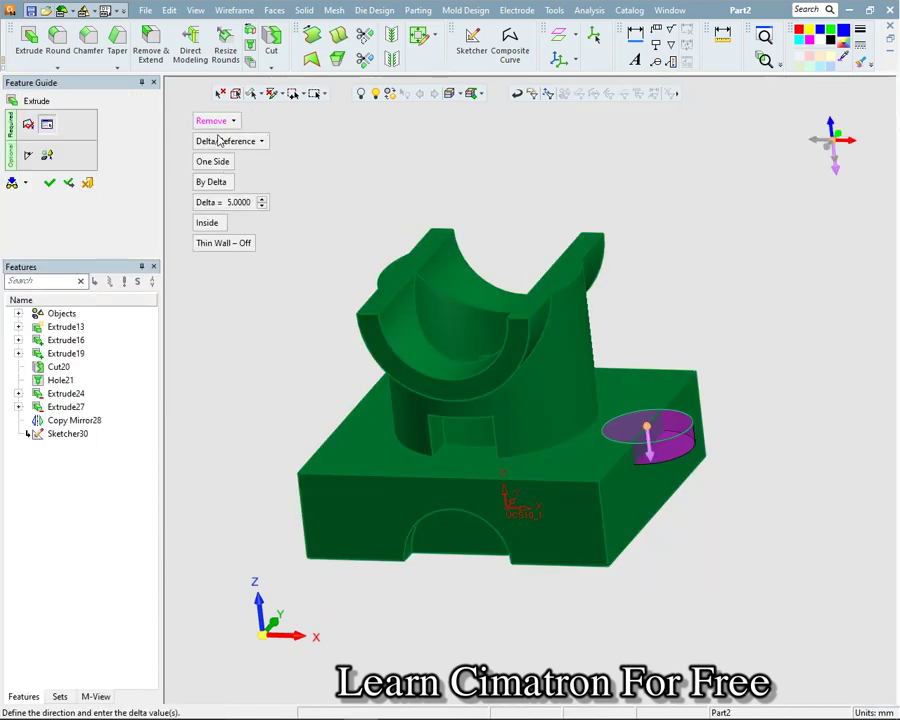
{"action": "right_click", "coordinate": [350, 187]}
{"action": "left_click", "coordinate": [350, 190]}
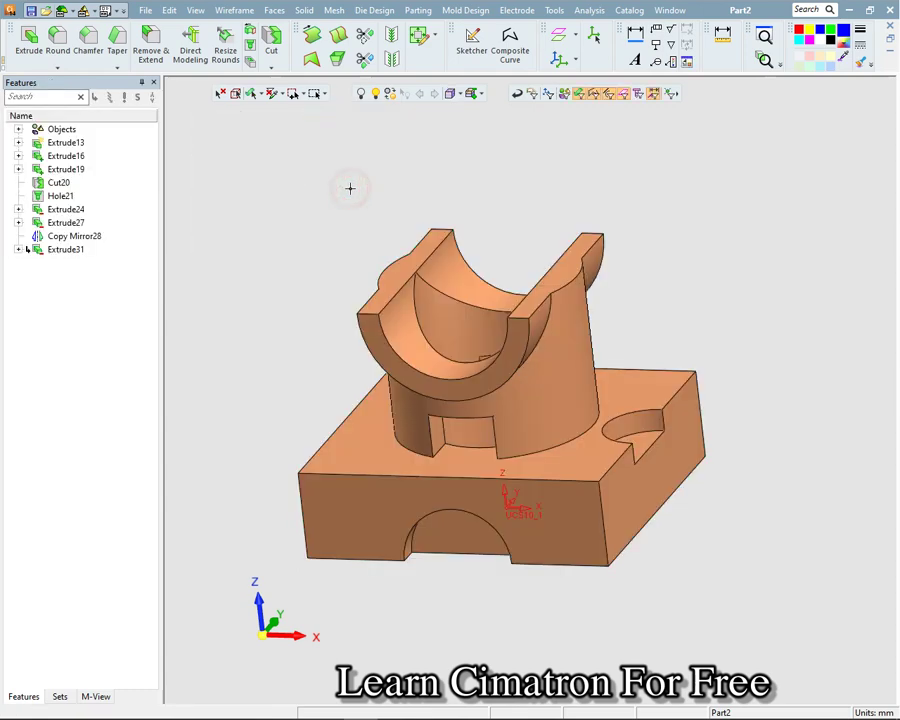
{"action": "scroll", "coordinate": [512, 337], "scroll_direction": "up", "scroll_amount": 2}
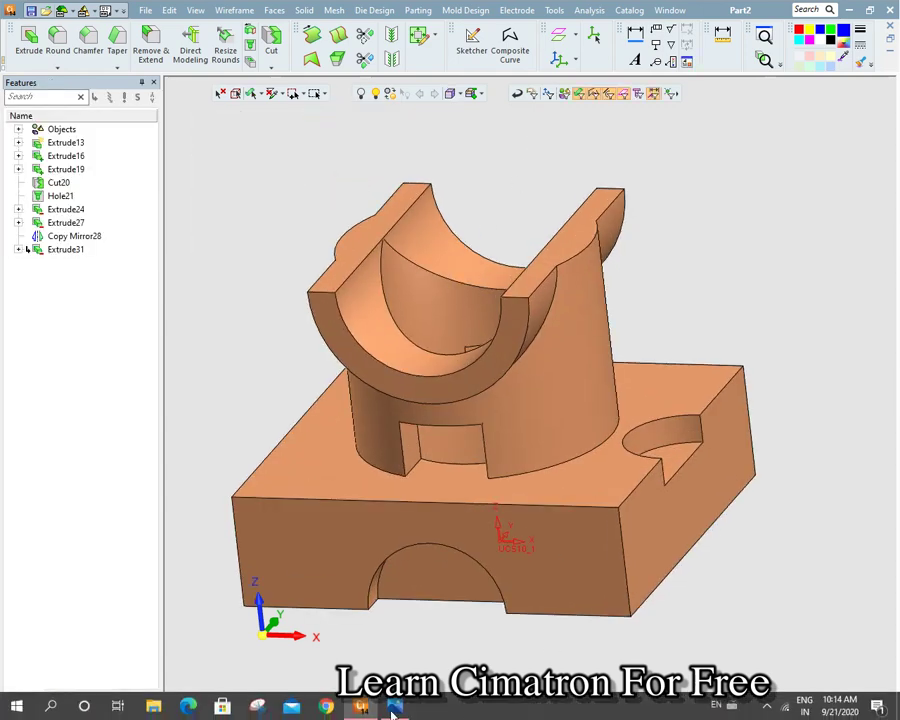
{"action": "left_click", "coordinate": [390, 708]}
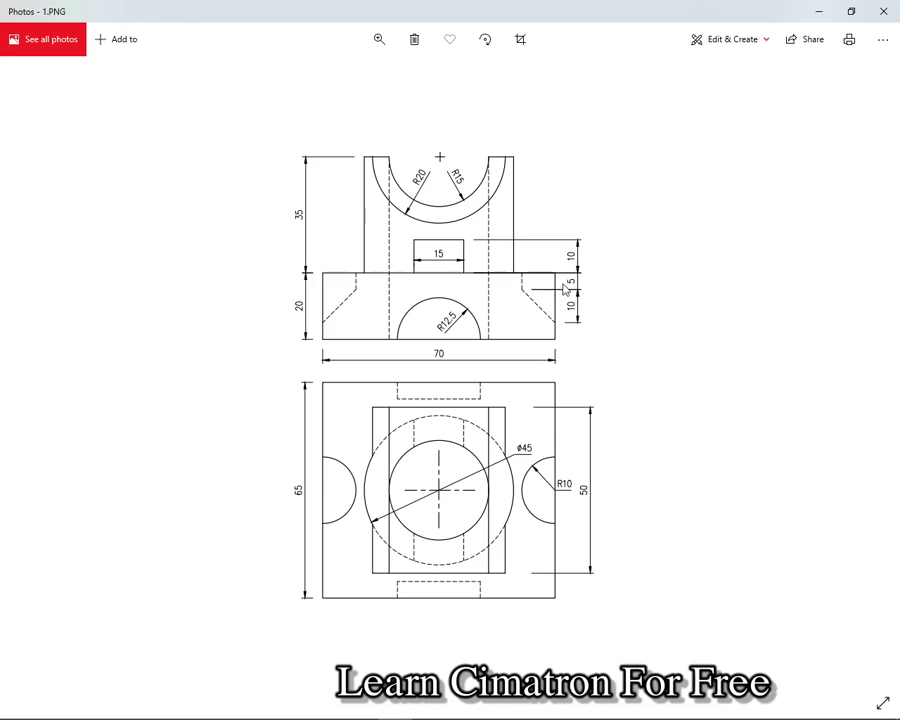
Back in Cimatron, start an extrusion from the corner's circular pocket face.
{"action": "left_click", "coordinate": [395, 706]}
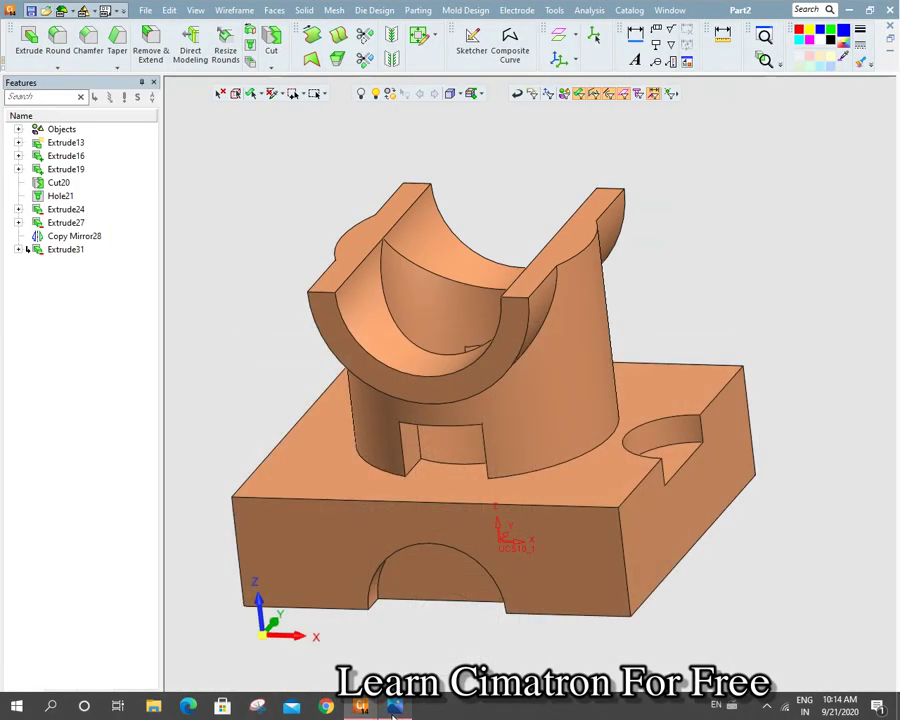
{"action": "middle_click_drag", "start_coordinate": [531, 131], "coordinate": [532, 154]}
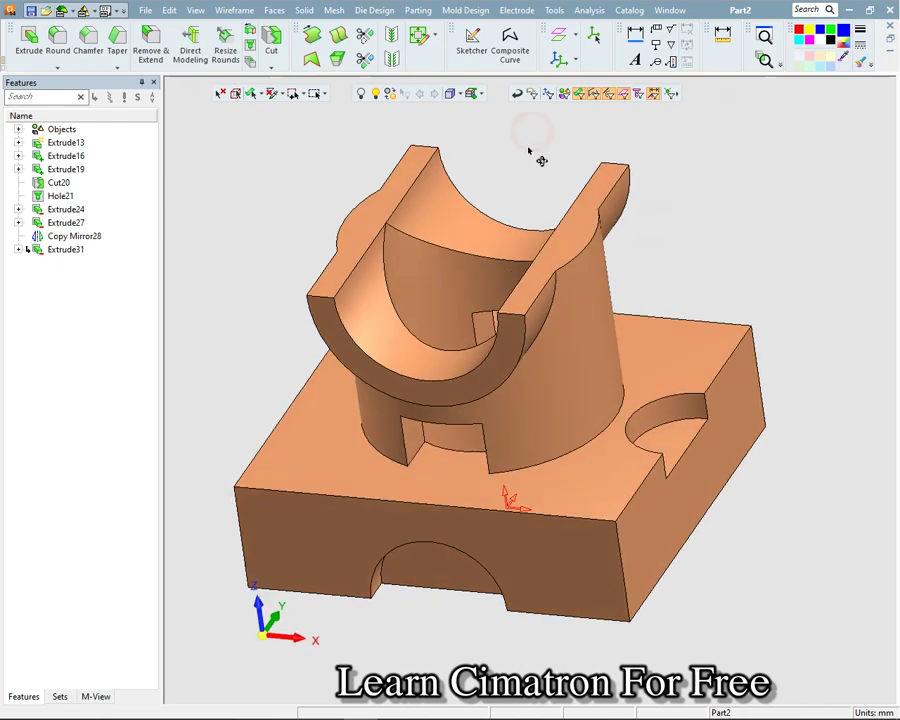
{"action": "left_click", "coordinate": [305, 10]}
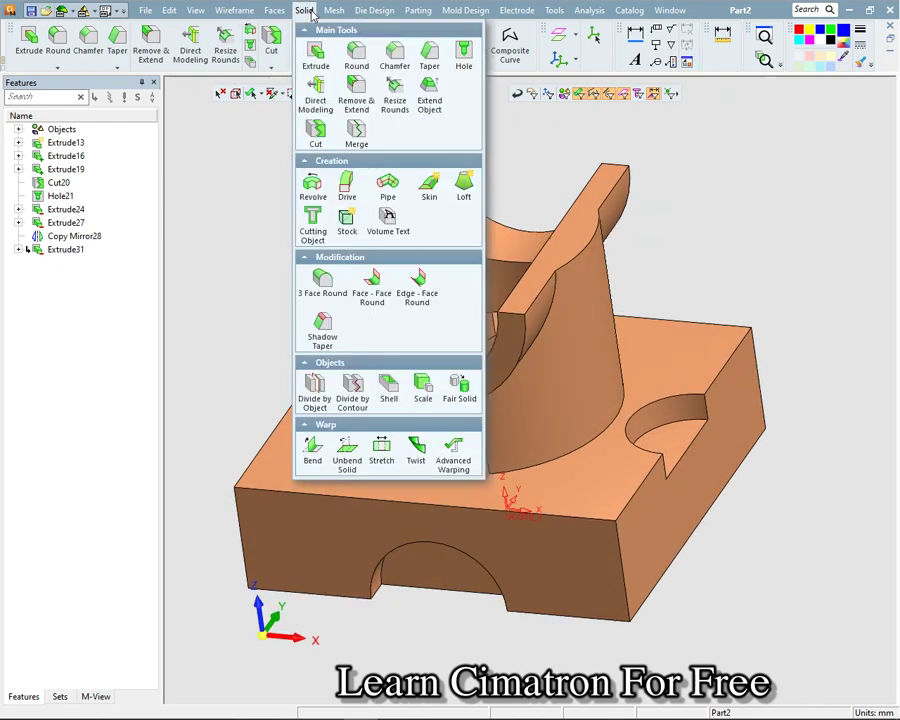
{"action": "left_click", "coordinate": [315, 55]}
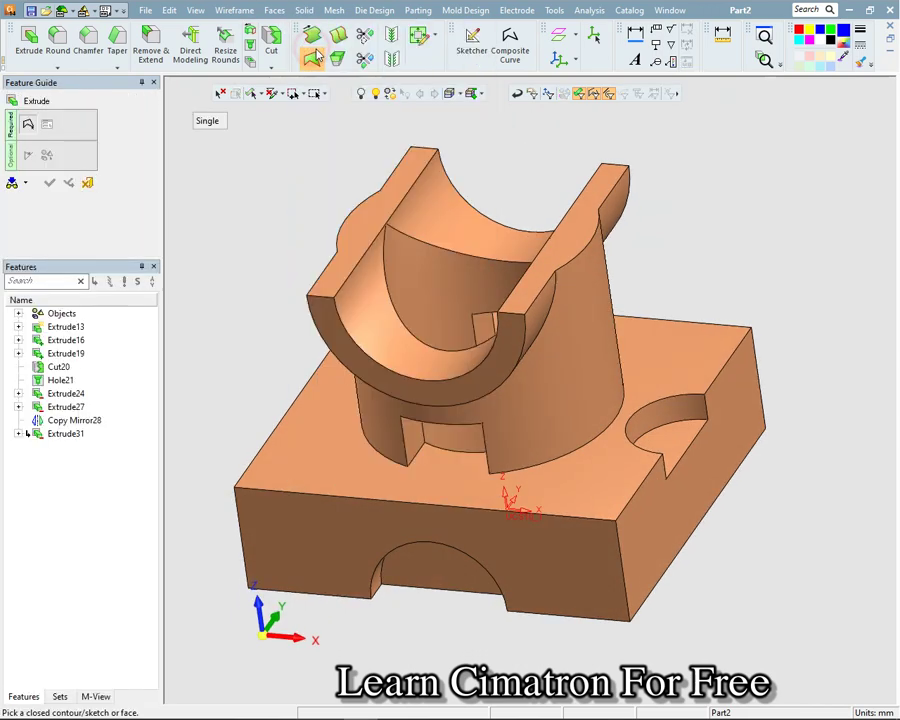
{"action": "left_click", "coordinate": [679, 440]}
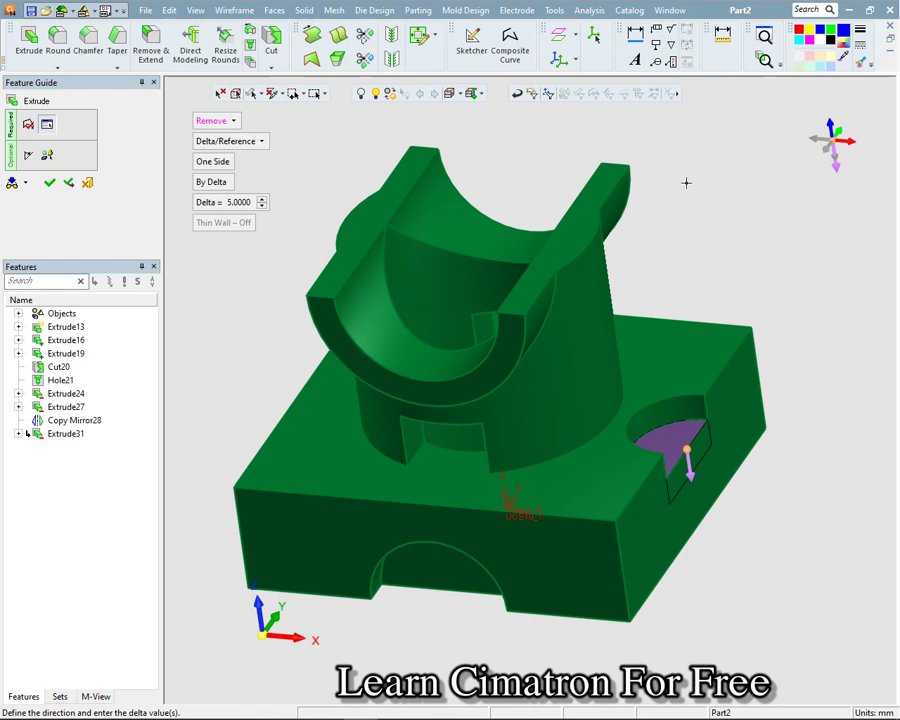
Set a 10 mm Add extrusion flipped down into the block, applying it as Extrude32.
{"action": "double_click", "coordinate": [218, 206]}
{"action": "type", "text": "10"}
{"action": "key", "text": "Return"}
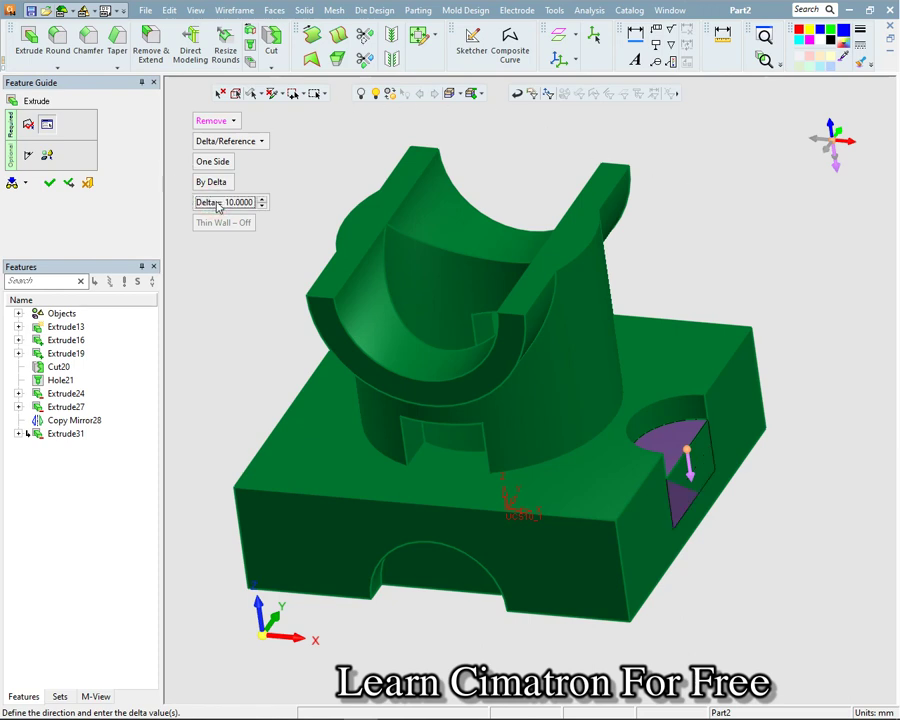
{"action": "left_click", "coordinate": [226, 121]}
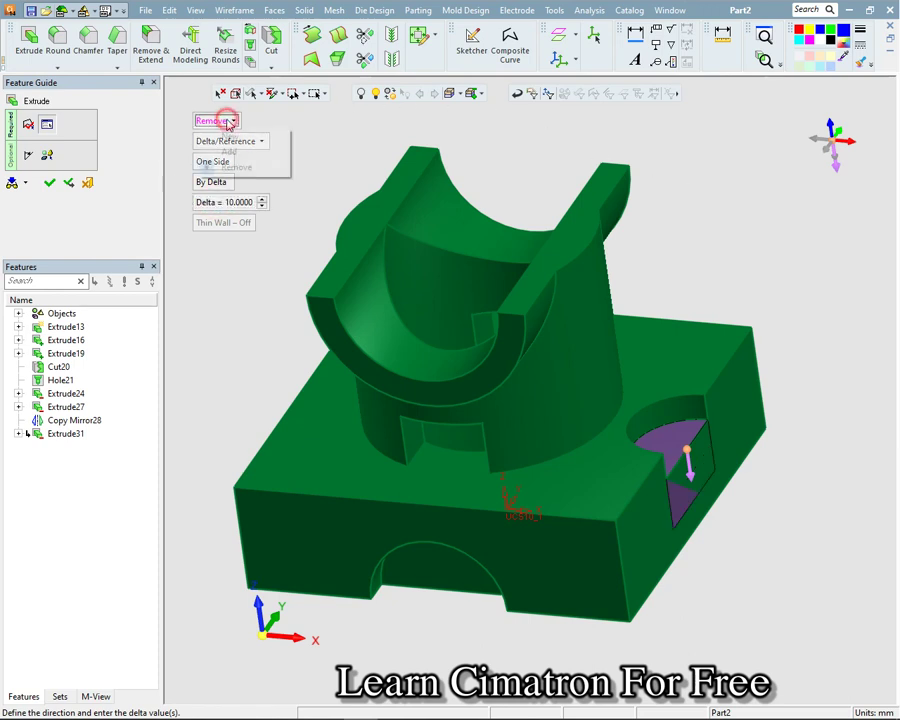
{"action": "left_click", "coordinate": [229, 151]}
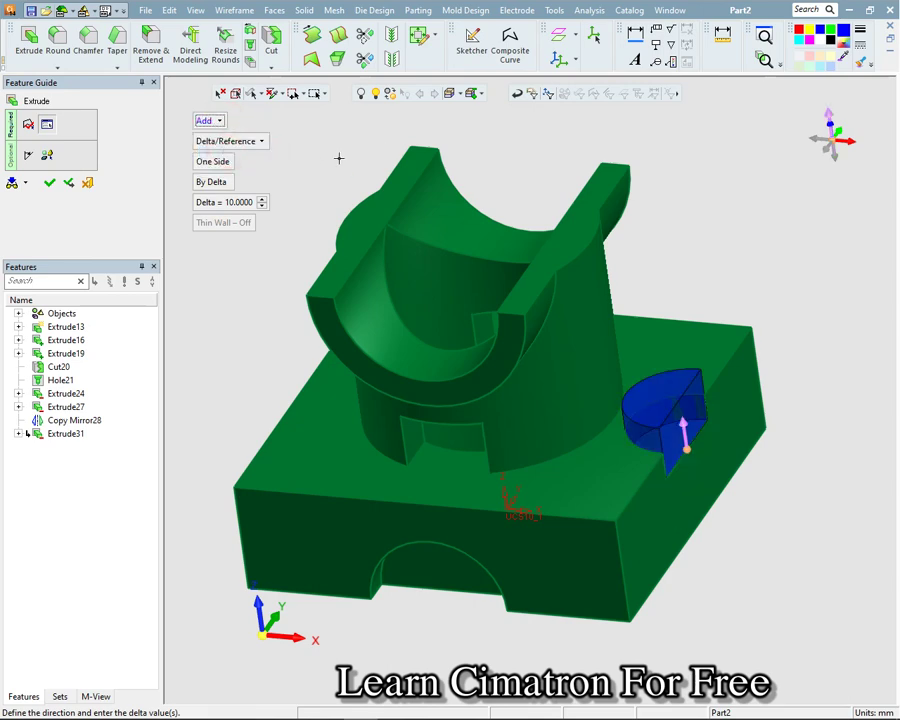
{"action": "left_click", "coordinate": [680, 423]}
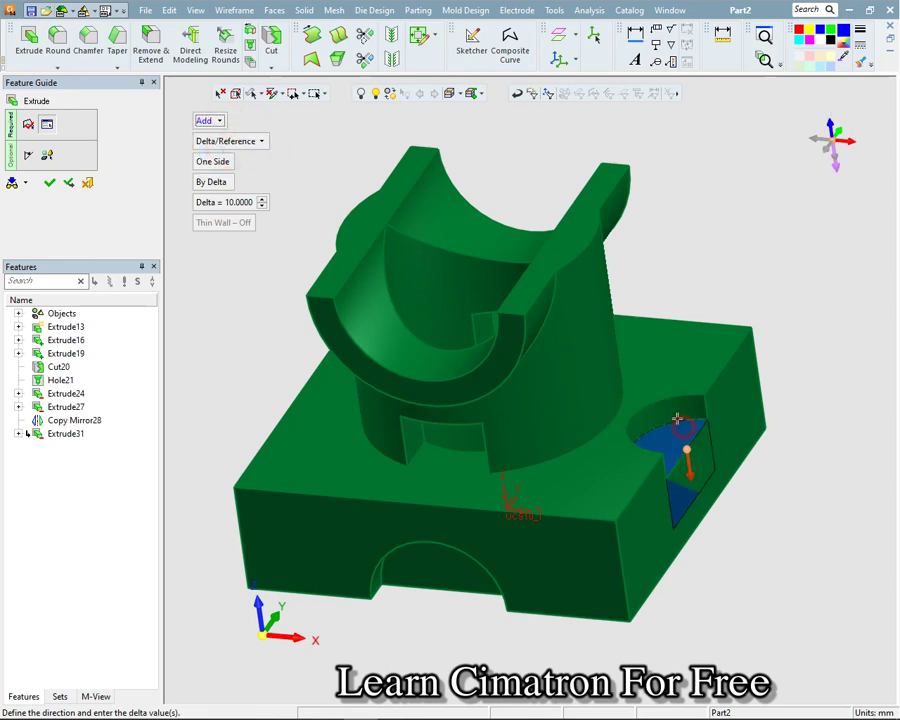
{"action": "left_click", "coordinate": [503, 157]}
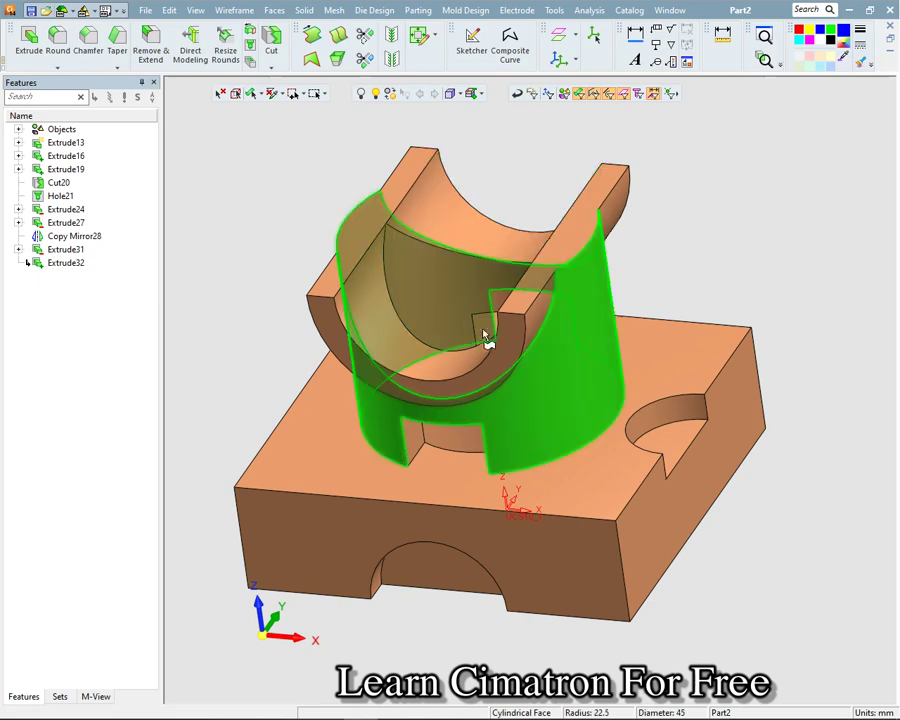
{"action": "left_click", "coordinate": [55, 262]}
Edit Extrude32 so its result type is New, creating a separate body.
{"action": "right_click", "coordinate": [50, 258]}
{"action": "left_click", "coordinate": [64, 263]}
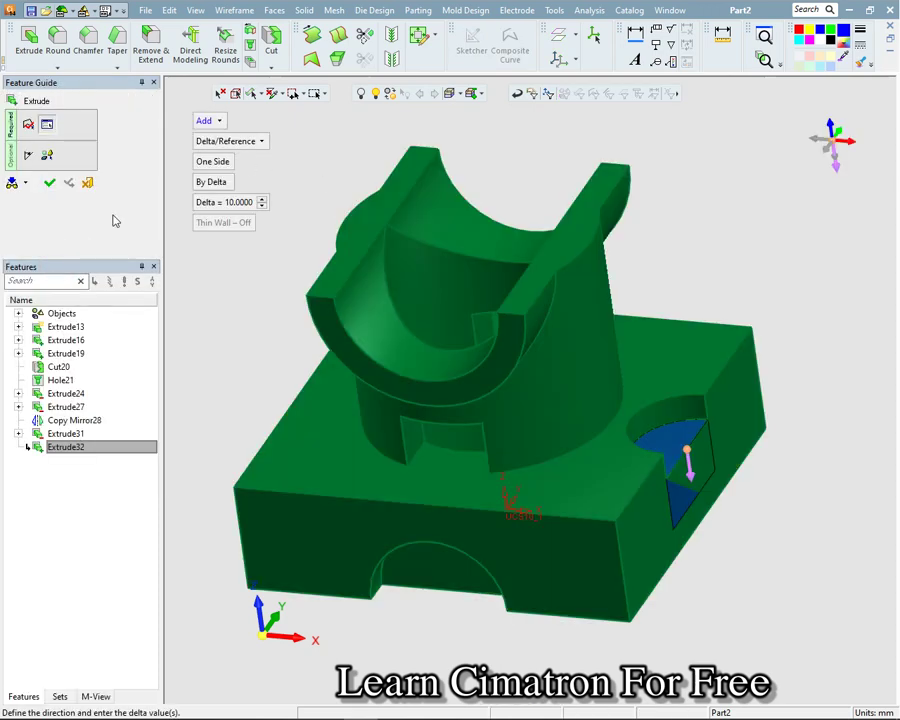
{"action": "left_click", "coordinate": [208, 121]}
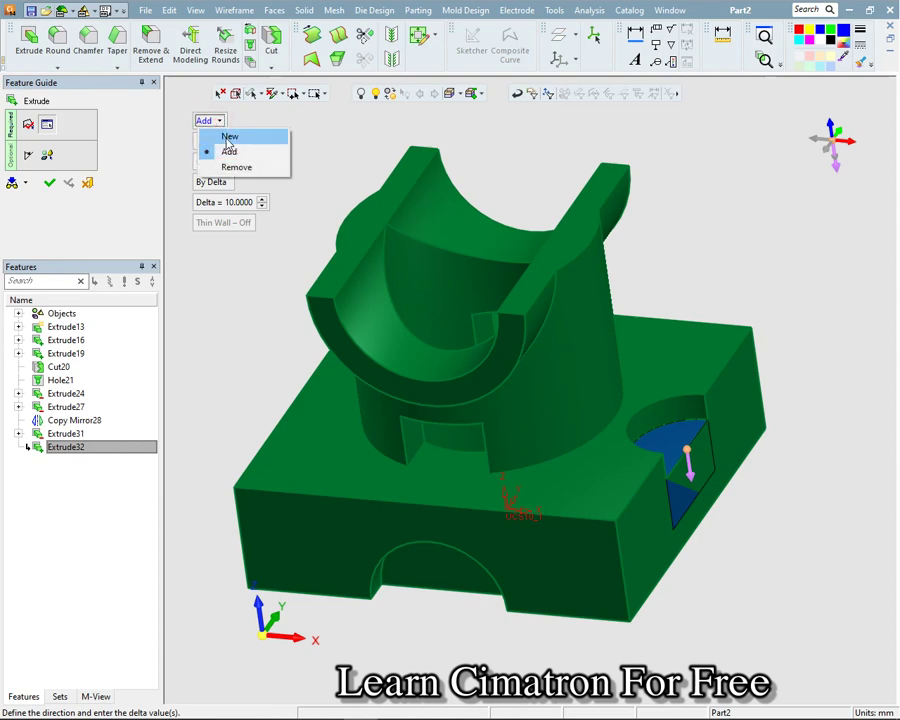
{"action": "left_click", "coordinate": [227, 135]}
{"action": "middle_click", "coordinate": [225, 269]}
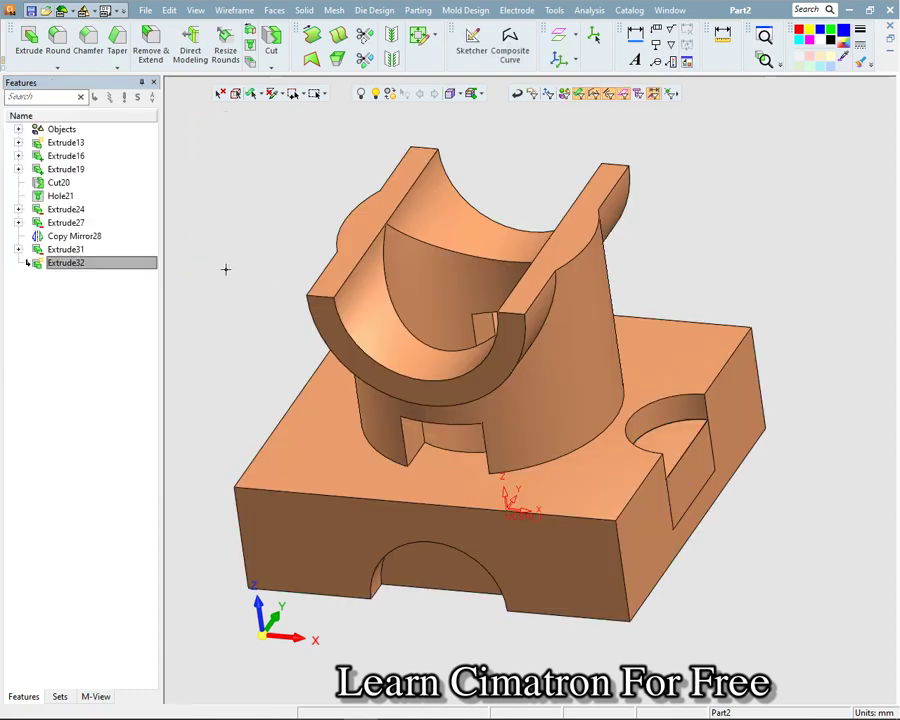
Hide the main bracket body and orbit around the lone half-cylinder.
{"action": "left_click", "coordinate": [303, 11]}
{"action": "left_click", "coordinate": [229, 239]}
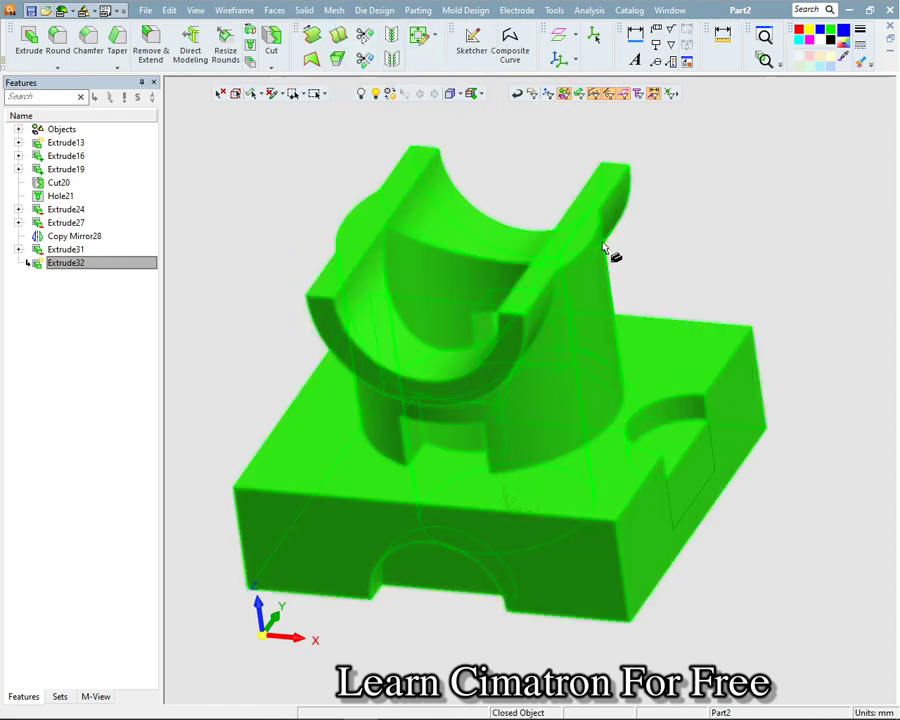
{"action": "left_click", "coordinate": [423, 170]}
{"action": "left_click", "coordinate": [363, 95]}
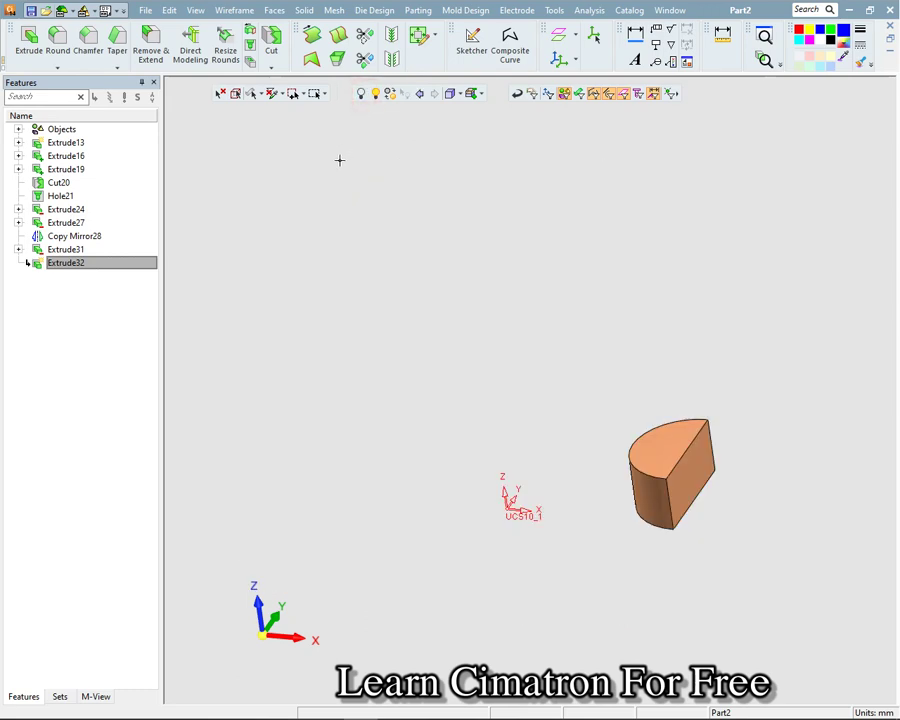
{"action": "middle_click_drag", "start_coordinate": [400, 309], "coordinate": [441, 313]}
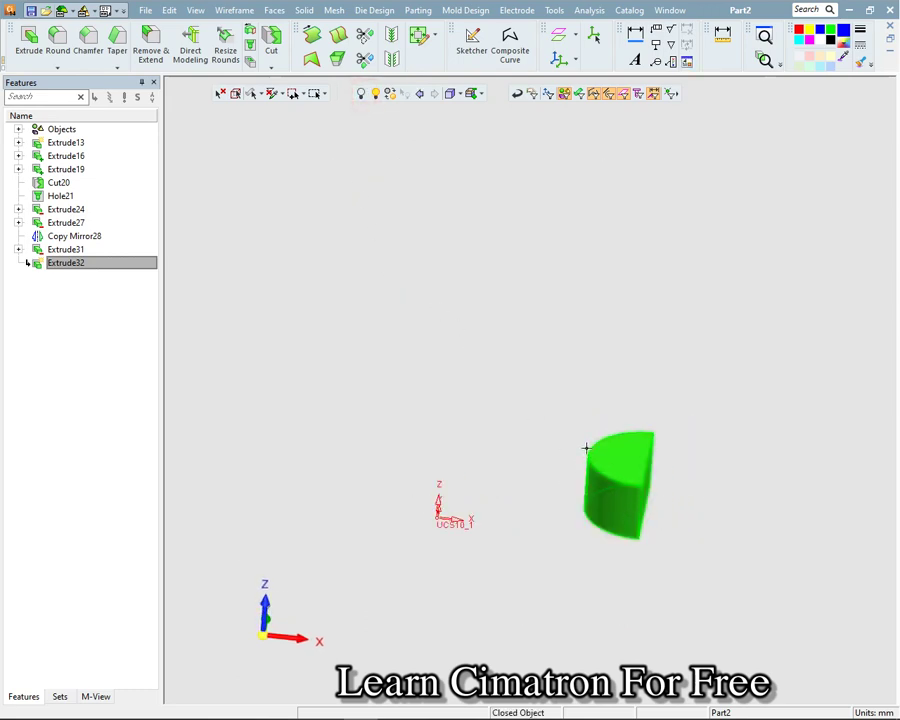
{"action": "middle_click_drag", "start_coordinate": [578, 424], "coordinate": [570, 408]}
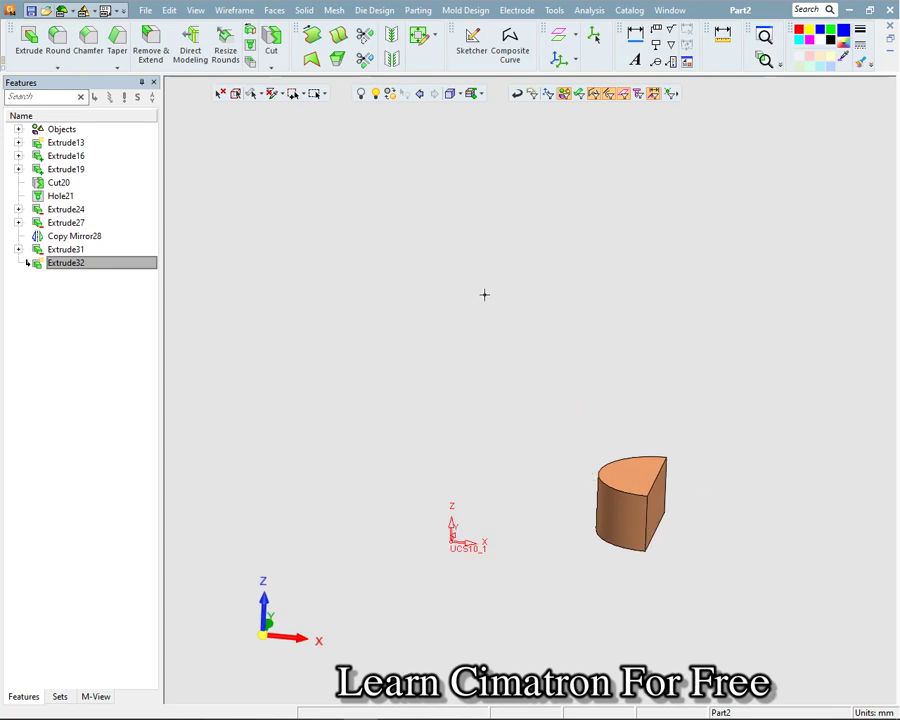
Apply a 45° upward taper to the half-cylinder, using its flat side face as neutral plane.
{"action": "left_click", "coordinate": [300, 12]}
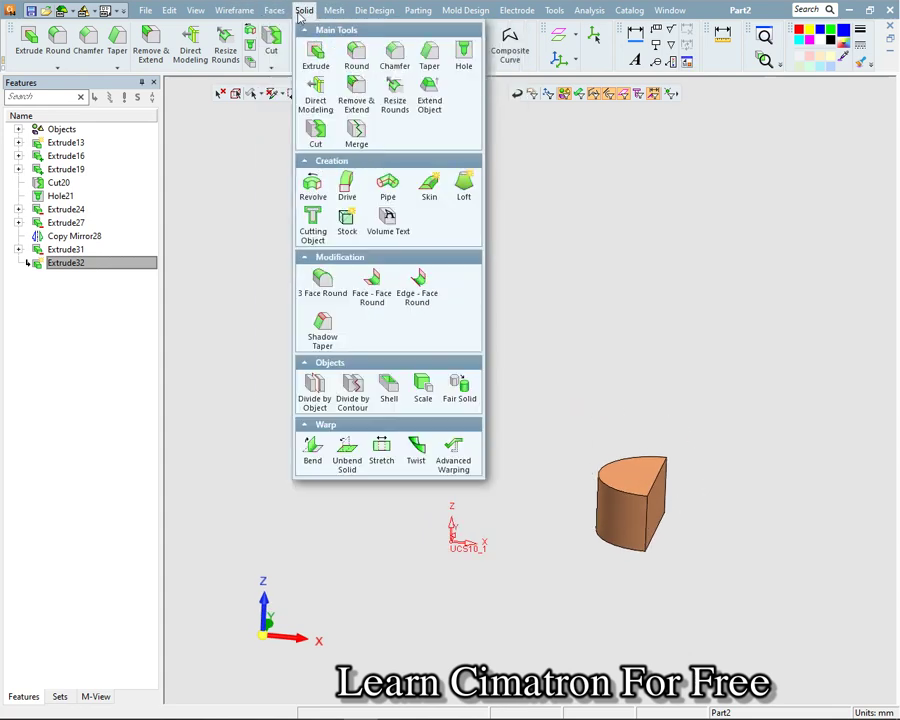
{"action": "left_click", "coordinate": [429, 52]}
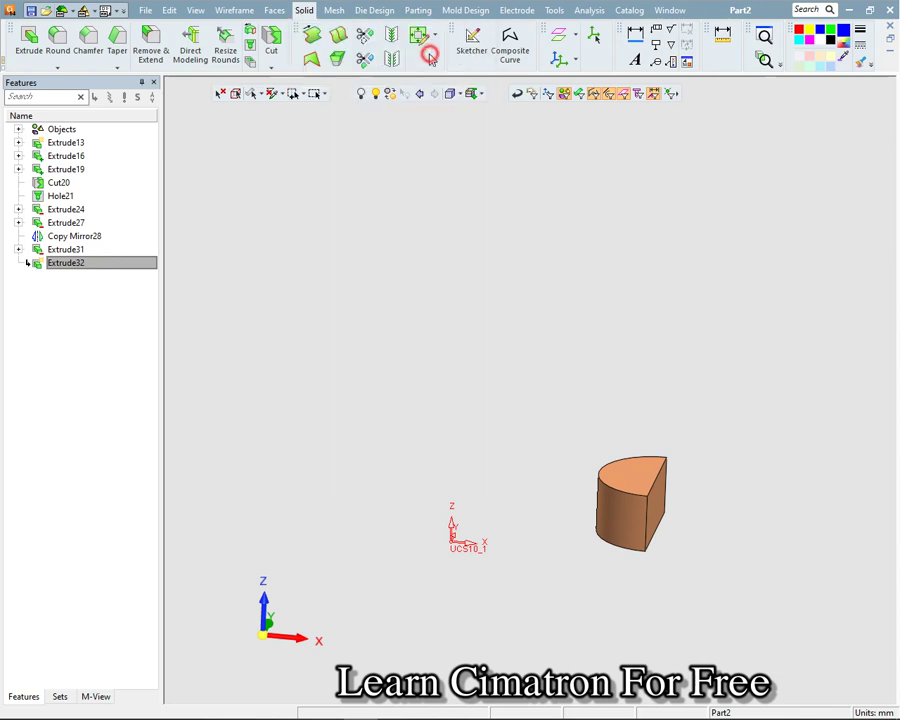
{"action": "left_click", "coordinate": [660, 492]}
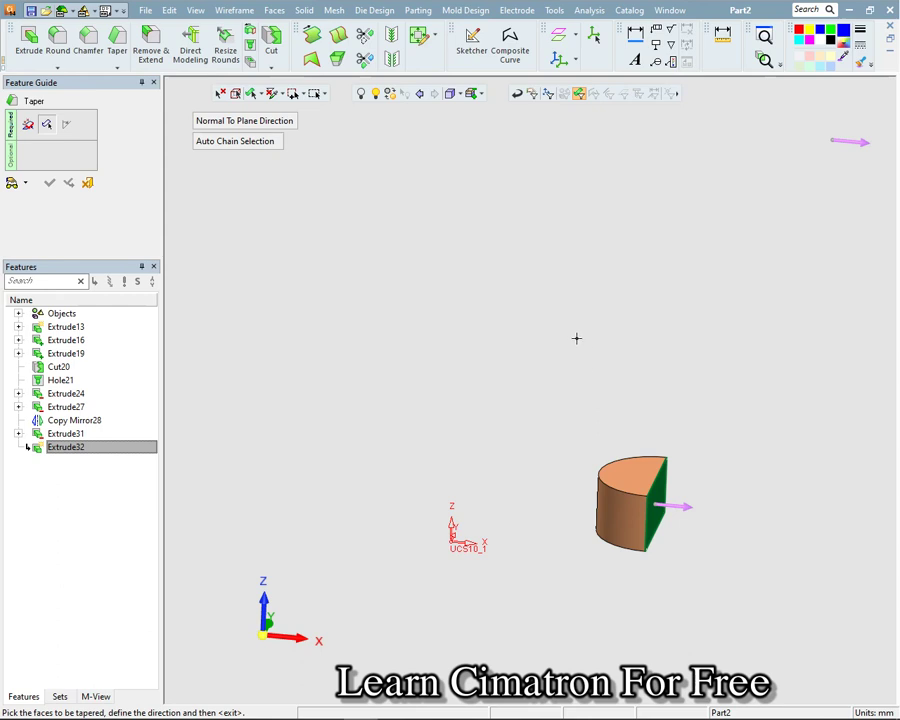
{"action": "middle_click_drag", "start_coordinate": [572, 349], "coordinate": [576, 415]}
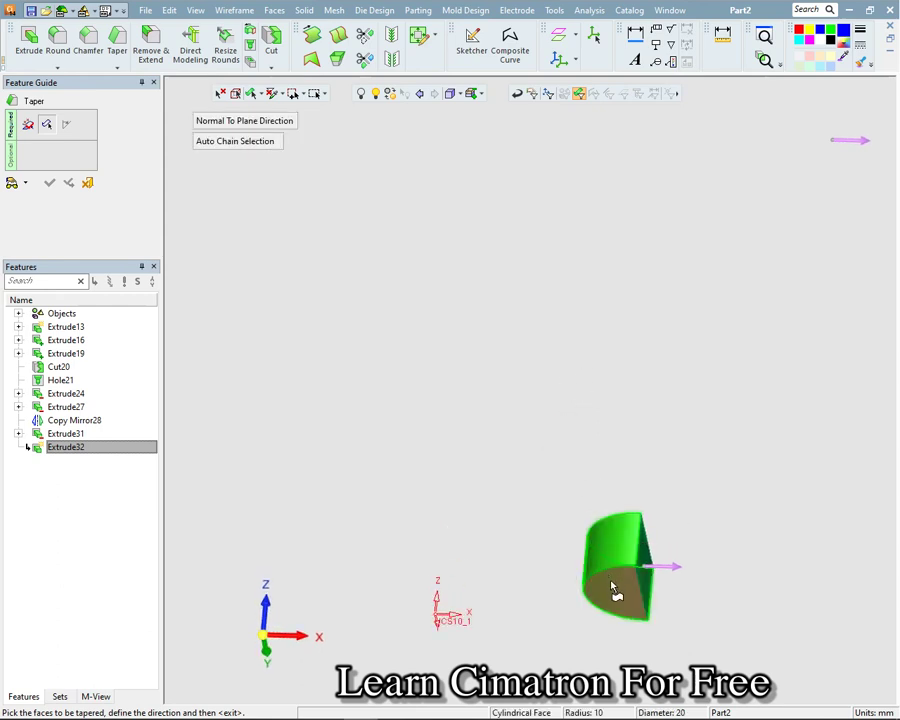
{"action": "middle_click", "coordinate": [604, 517]}
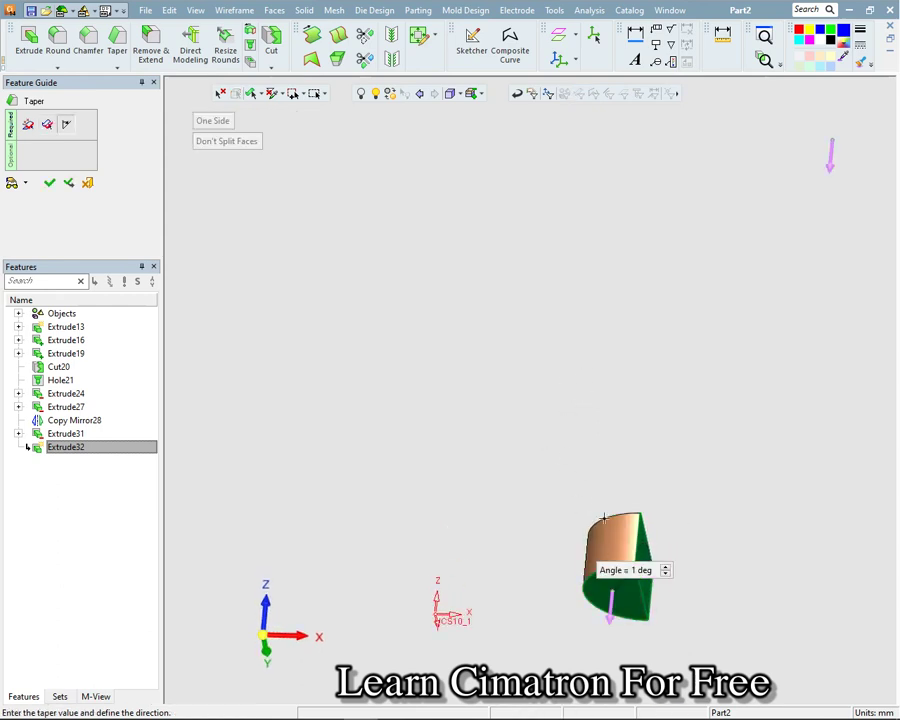
{"action": "left_click", "coordinate": [612, 622]}
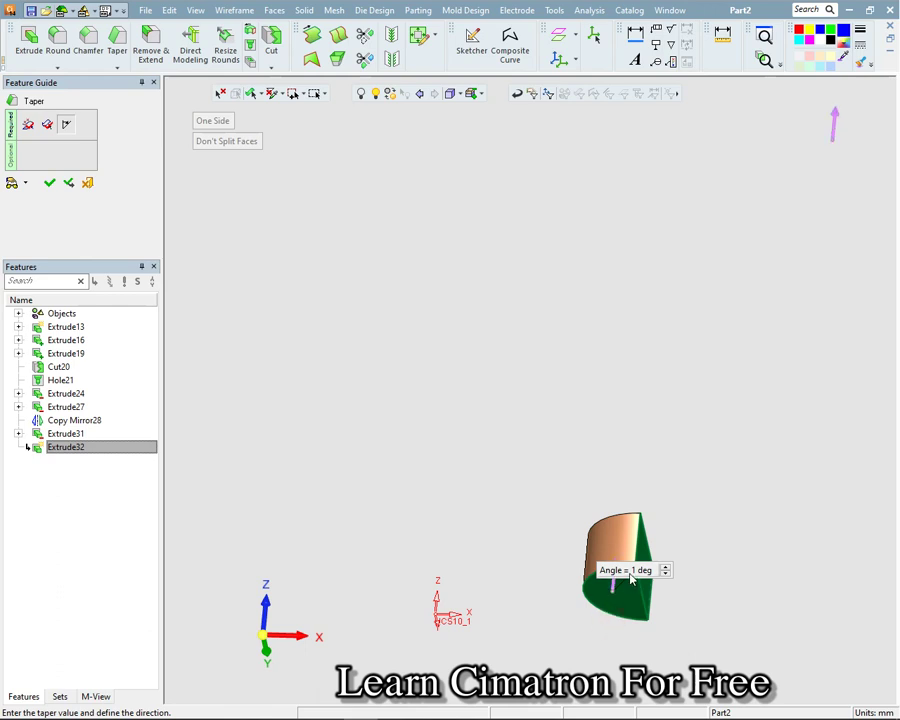
{"action": "left_click", "coordinate": [628, 568]}
{"action": "type", "text": "45"}
{"action": "key", "text": "Return"}
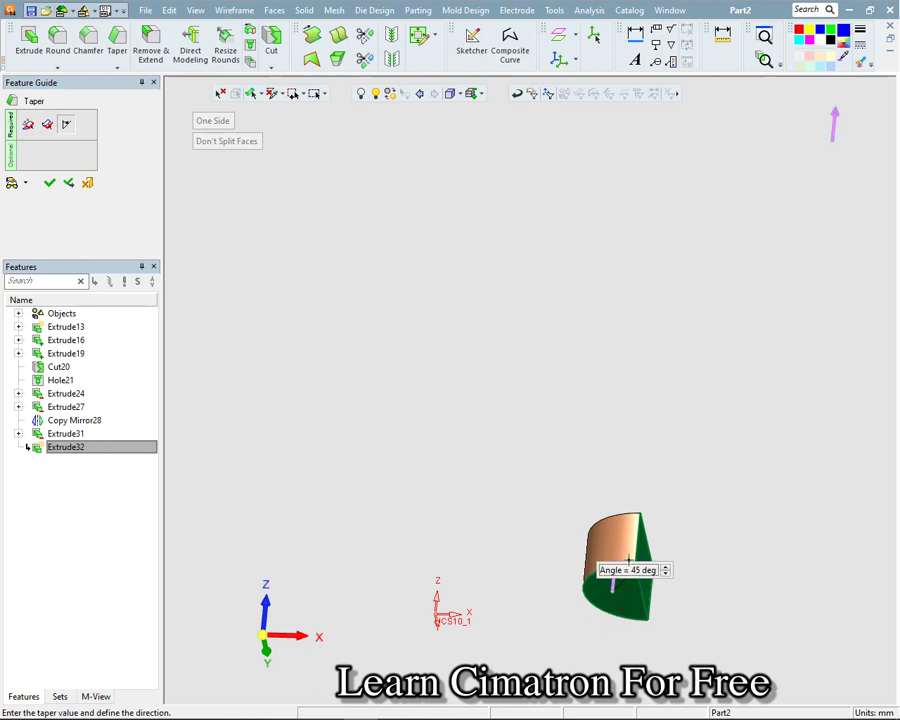
{"action": "mouse_move", "coordinate": [614, 448]}
{"action": "middle_mouse_down"}
{"action": "mouse_move", "coordinate": [528, 382]}
{"action": "mouse_move", "coordinate": [578, 385]}
{"action": "mouse_move", "coordinate": [572, 402]}
{"action": "mouse_move", "coordinate": [459, 203]}
{"action": "middle_mouse_up"}
{"action": "right_click", "coordinate": [528, 382]}
{"action": "left_click", "coordinate": [519, 373]}
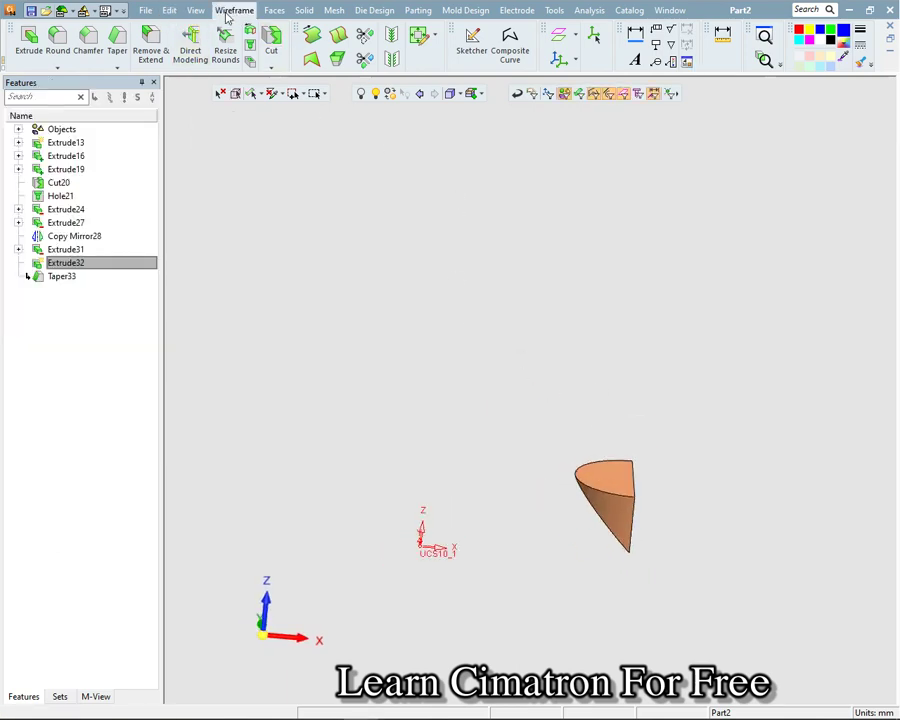
Undo the taper, restoring the plain half-cylinder, and view its top.
{"action": "left_click", "coordinate": [147, 11]}
{"action": "left_click", "coordinate": [169, 10]}
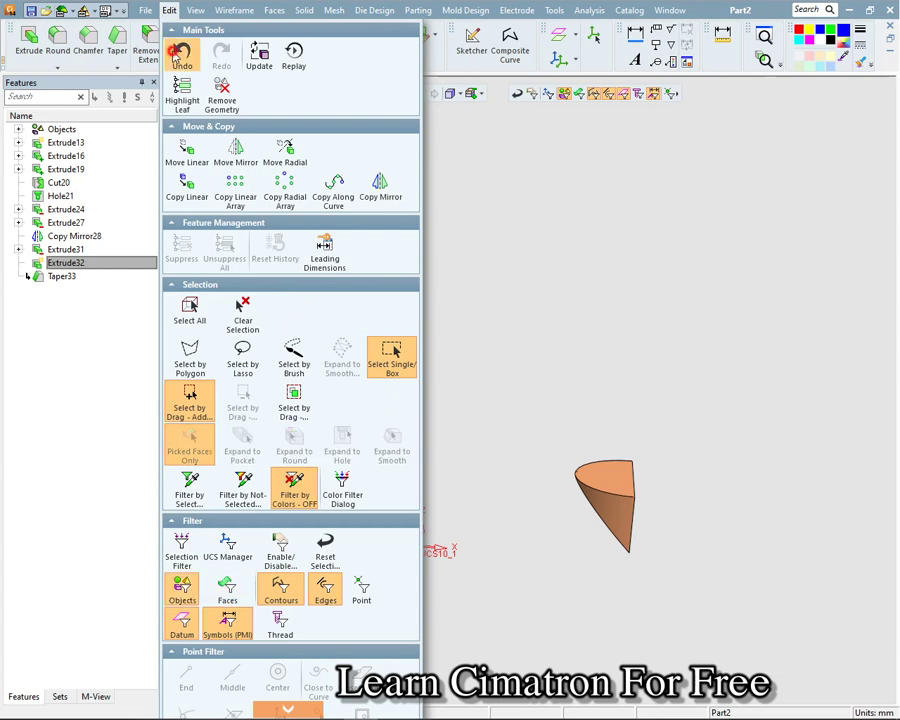
{"action": "left_click", "coordinate": [180, 60]}
{"action": "middle_click_drag", "start_coordinate": [559, 289], "coordinate": [528, 286]}
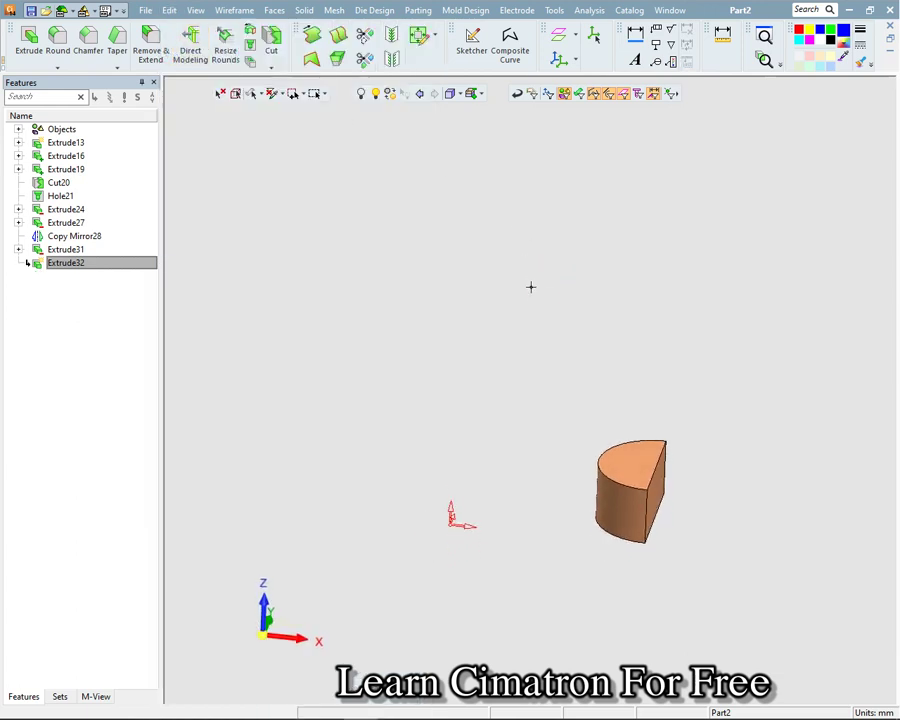
Sweep the half-cylinder's edge along a two-point diagonal direction to create Sweep34.
{"action": "left_click", "coordinate": [280, 10]}
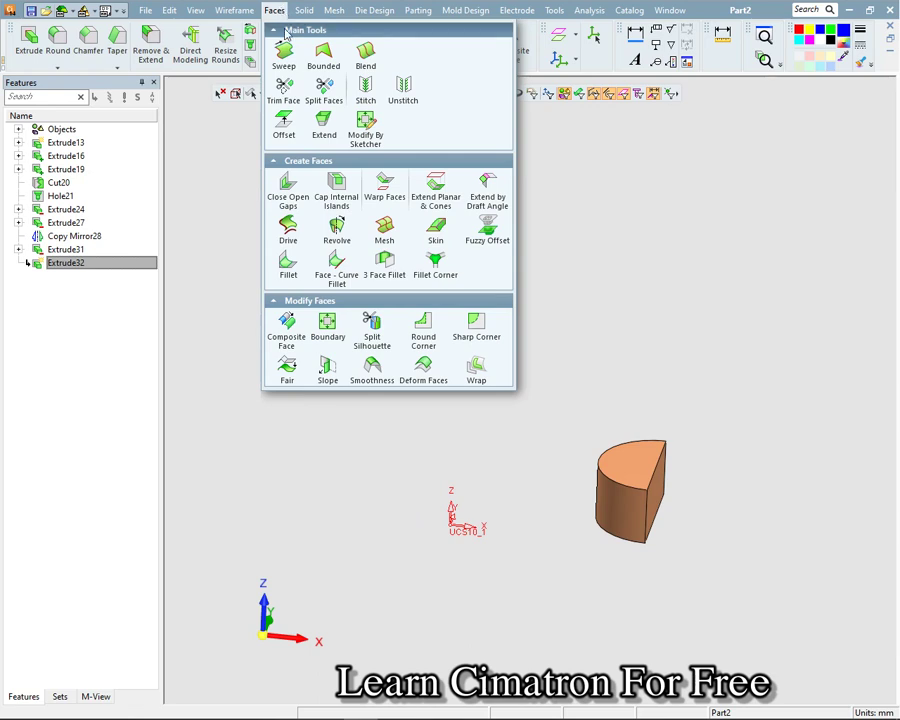
{"action": "left_click", "coordinate": [284, 55]}
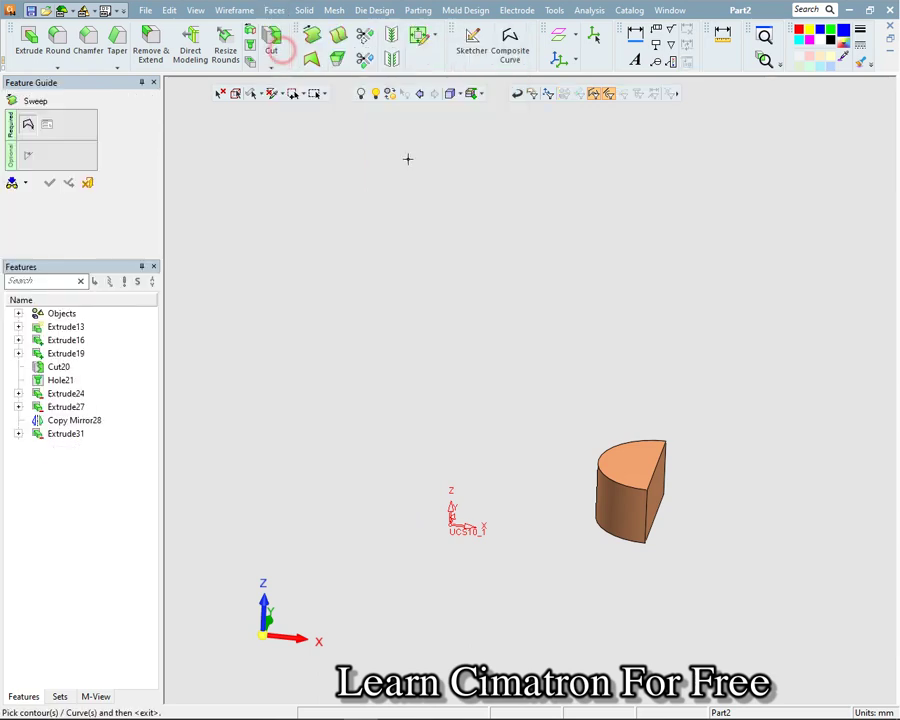
{"action": "left_click", "coordinate": [652, 535]}
{"action": "middle_click", "coordinate": [694, 381]}
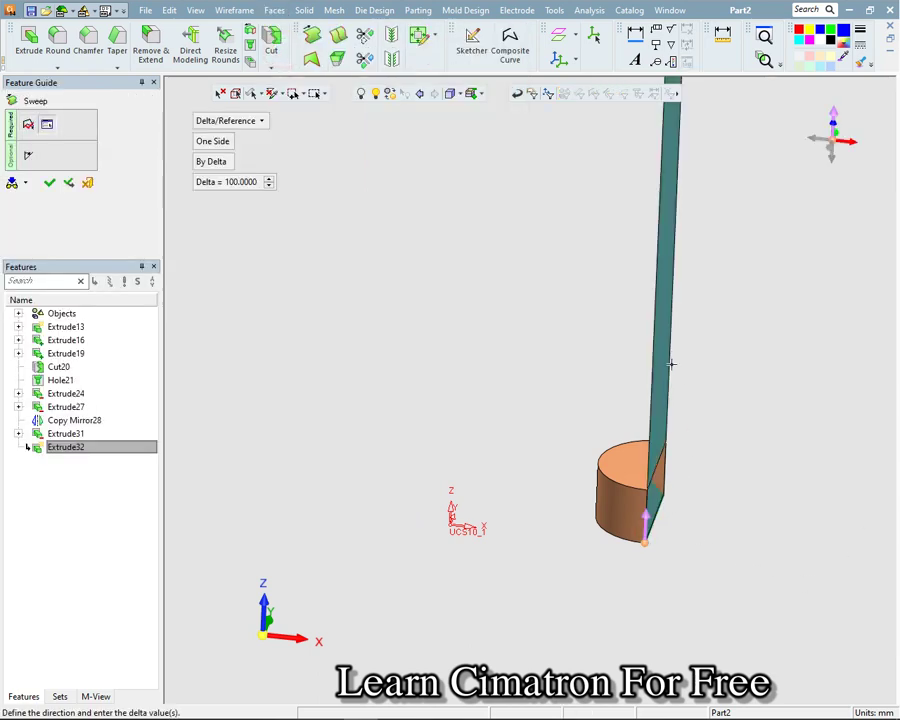
{"action": "left_click", "coordinate": [645, 545]}
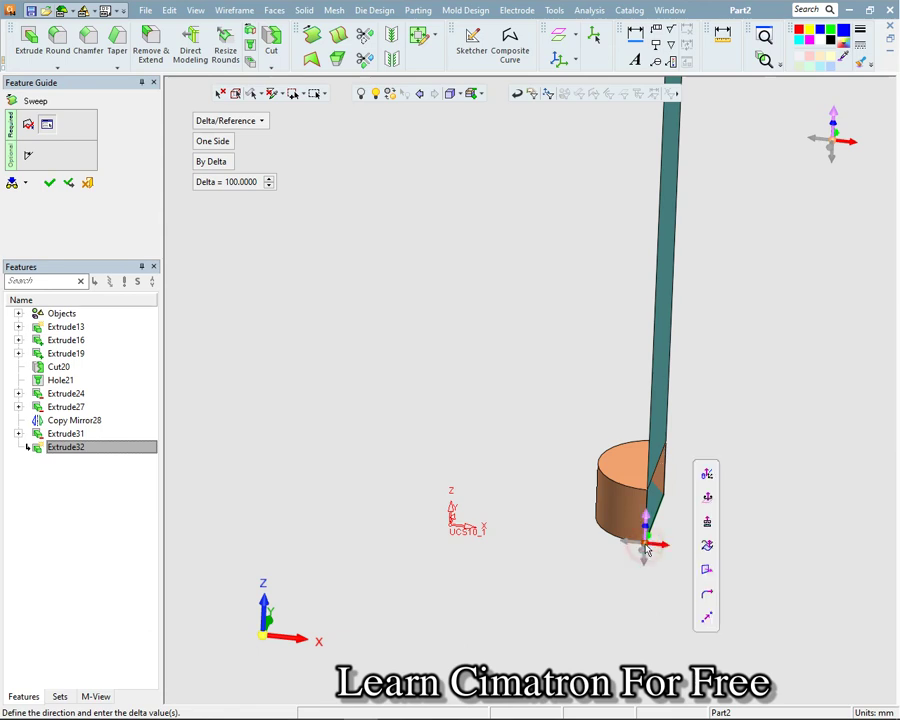
{"action": "left_click", "coordinate": [707, 618]}
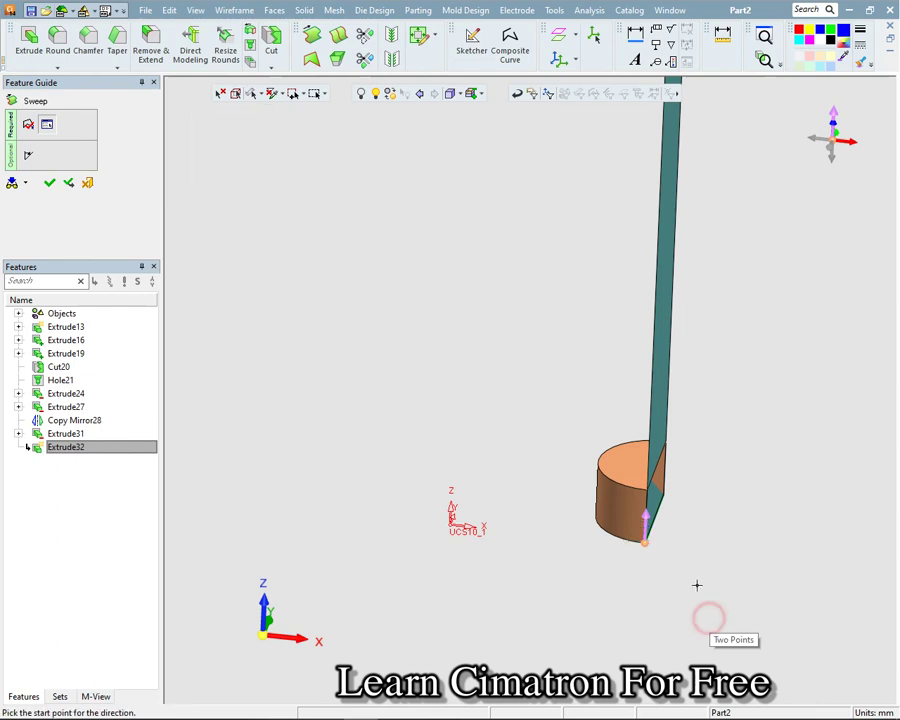
{"action": "left_click", "coordinate": [655, 518]}
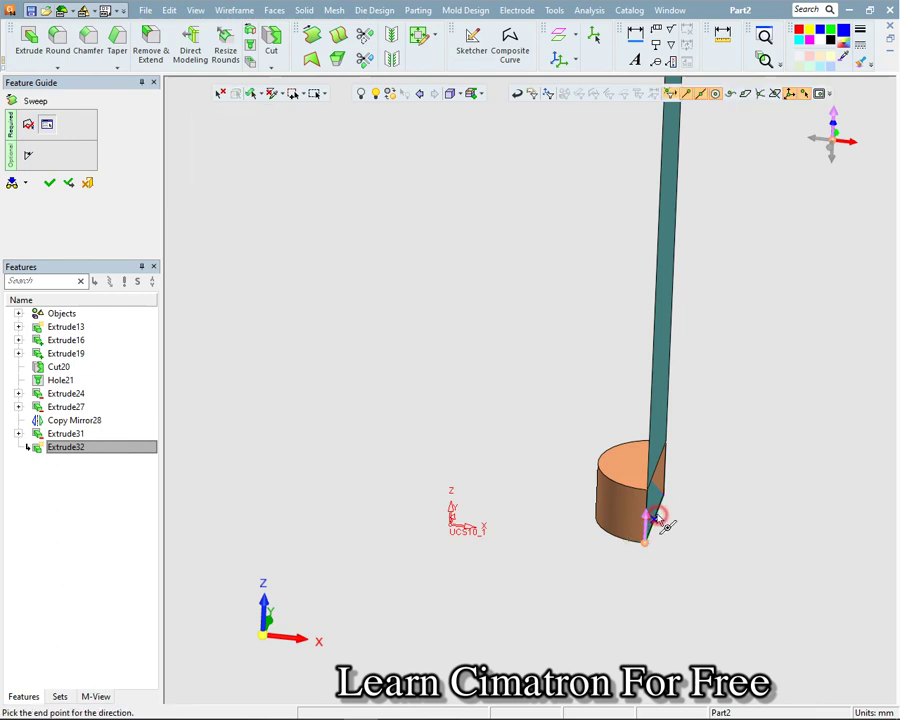
{"action": "left_click", "coordinate": [598, 460]}
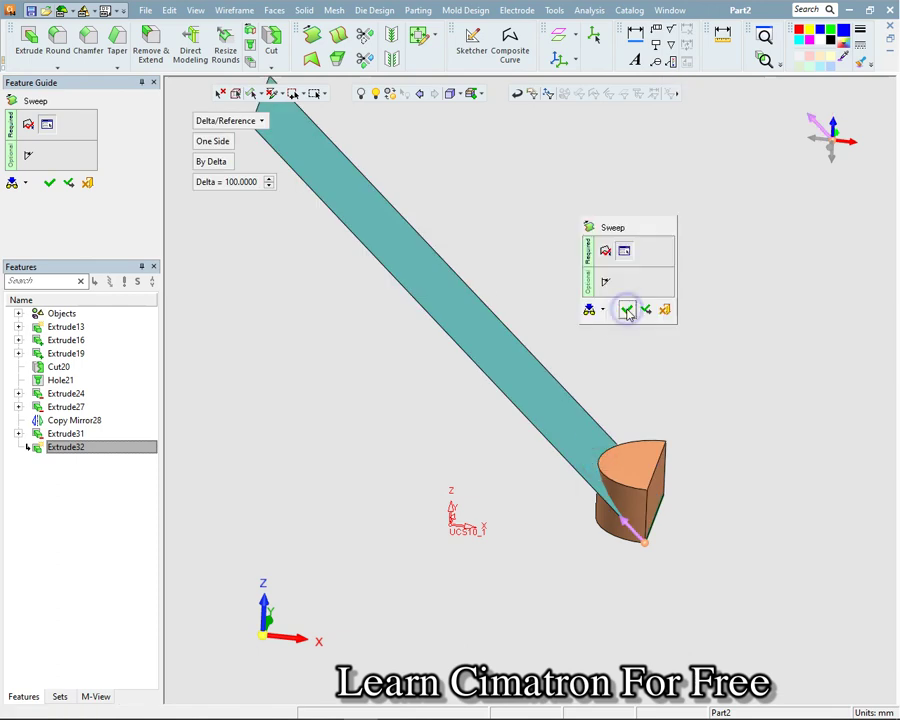
{"action": "left_click", "coordinate": [626, 309]}
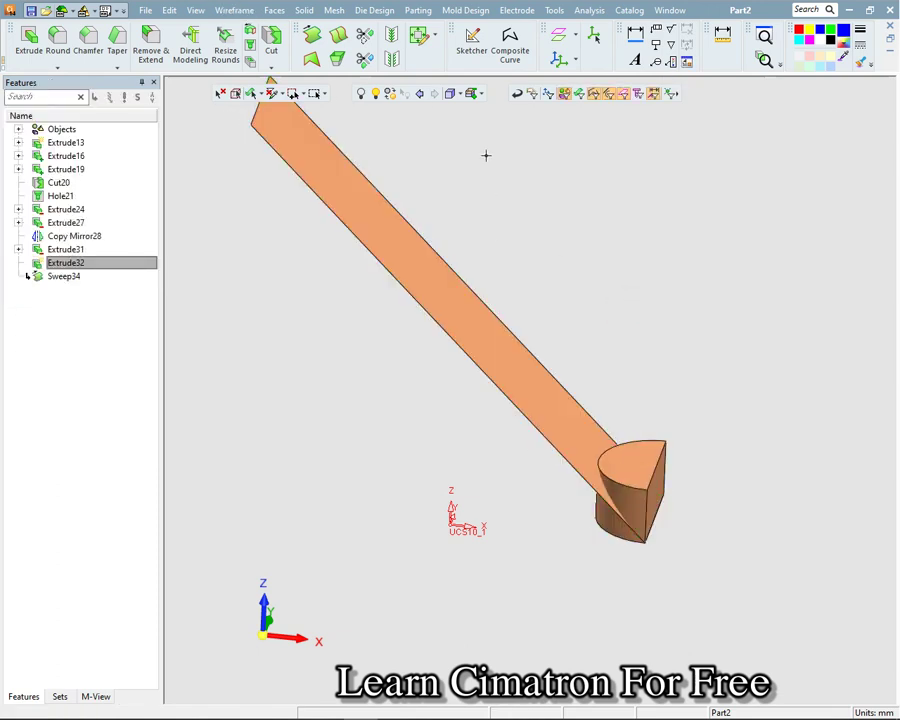
Cut Extrude32 with Sweep34, removing the cutting face to leave a pointed wedge.
{"action": "left_click", "coordinate": [307, 14]}
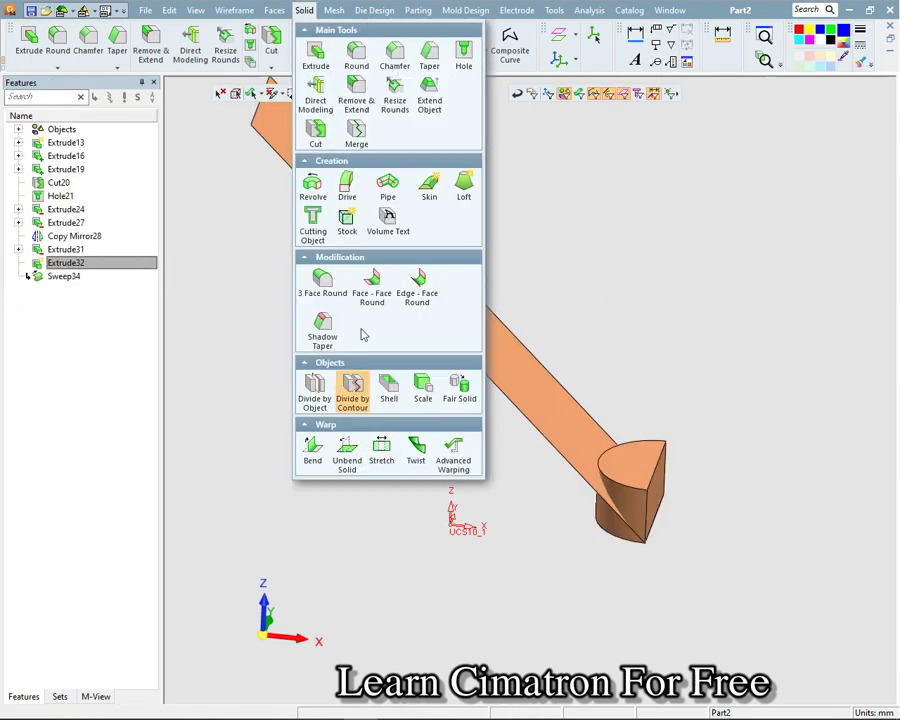
{"action": "left_click", "coordinate": [316, 133]}
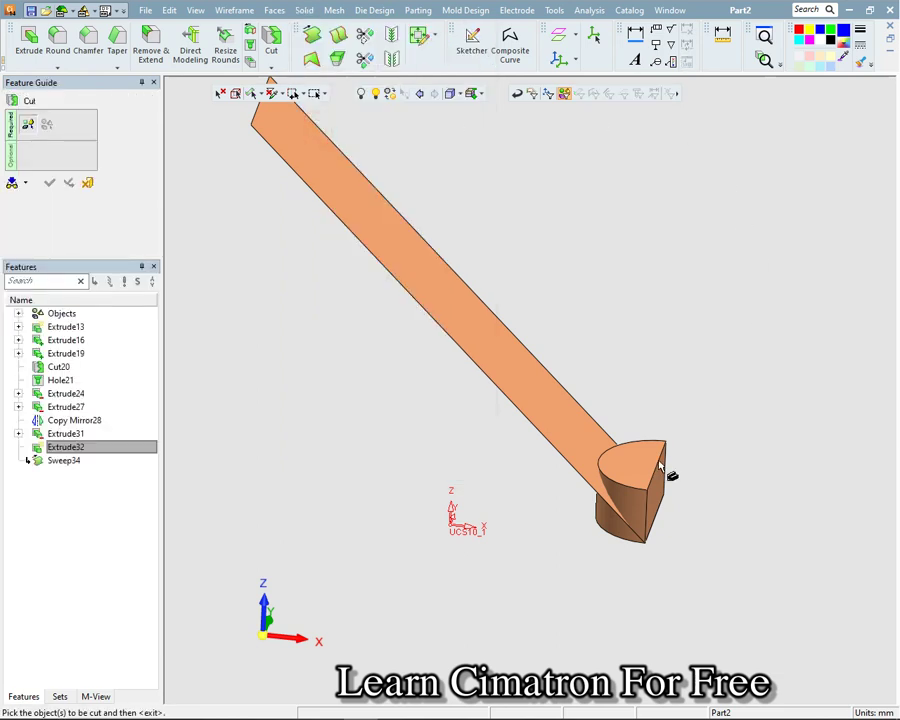
{"action": "left_click", "coordinate": [616, 460]}
{"action": "middle_click", "coordinate": [534, 345]}
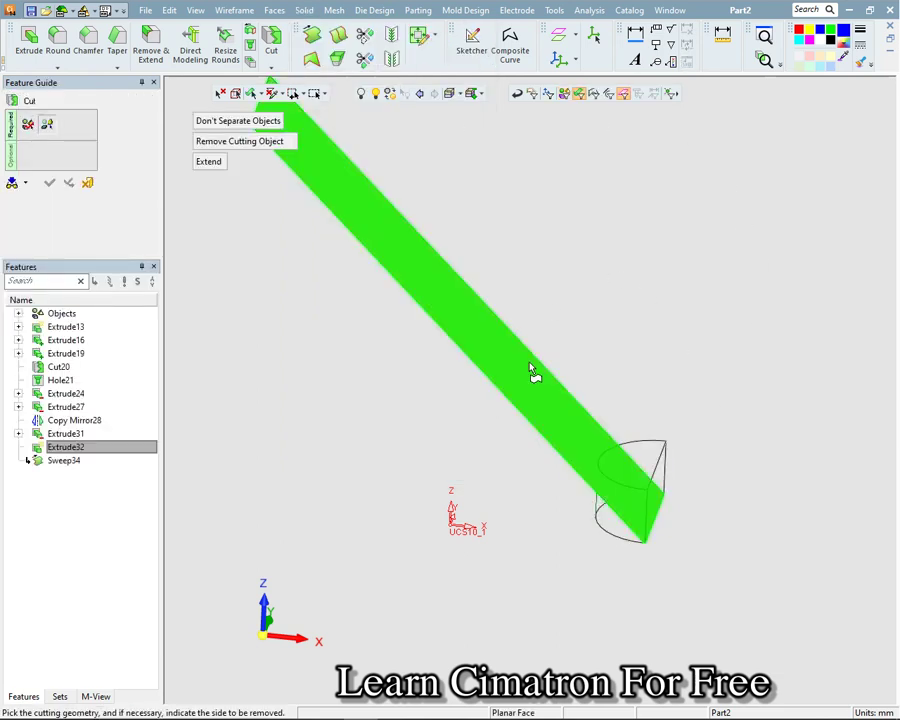
{"action": "left_click", "coordinate": [534, 368]}
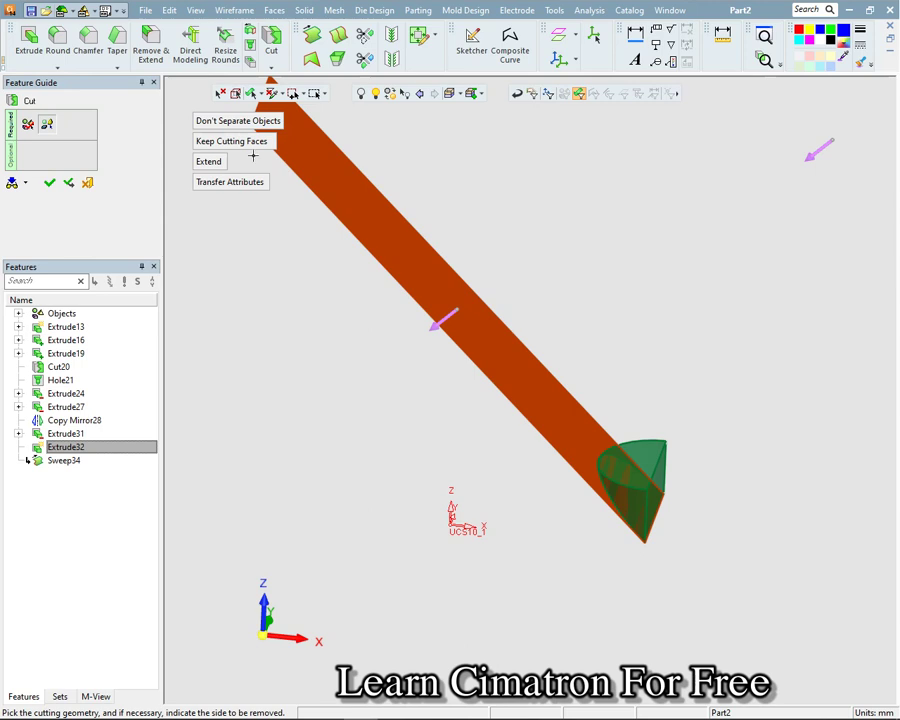
{"action": "left_click", "coordinate": [254, 145]}
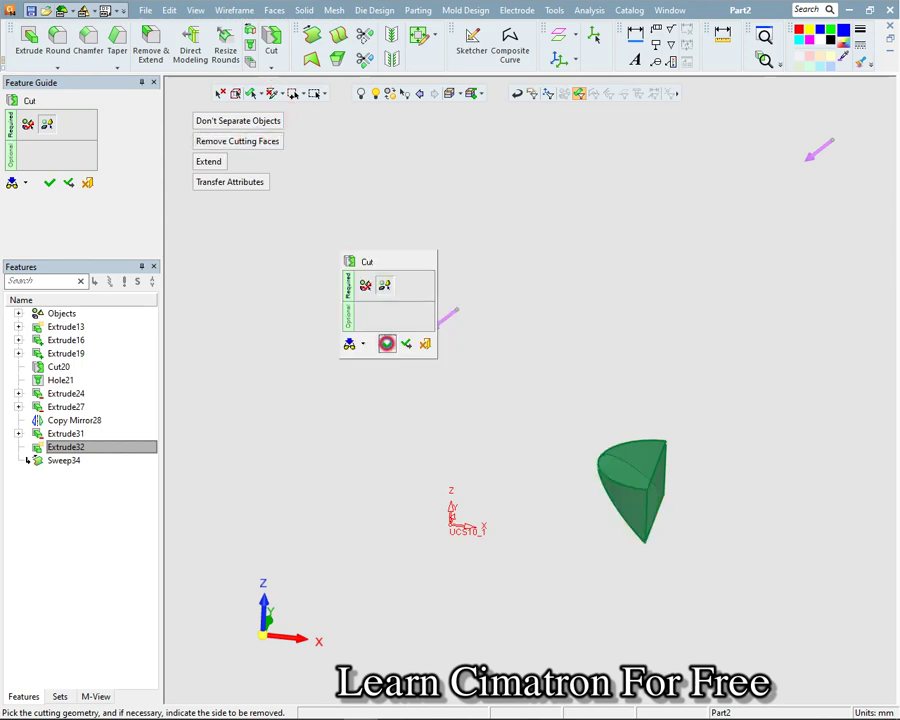
{"action": "left_click", "coordinate": [387, 343]}
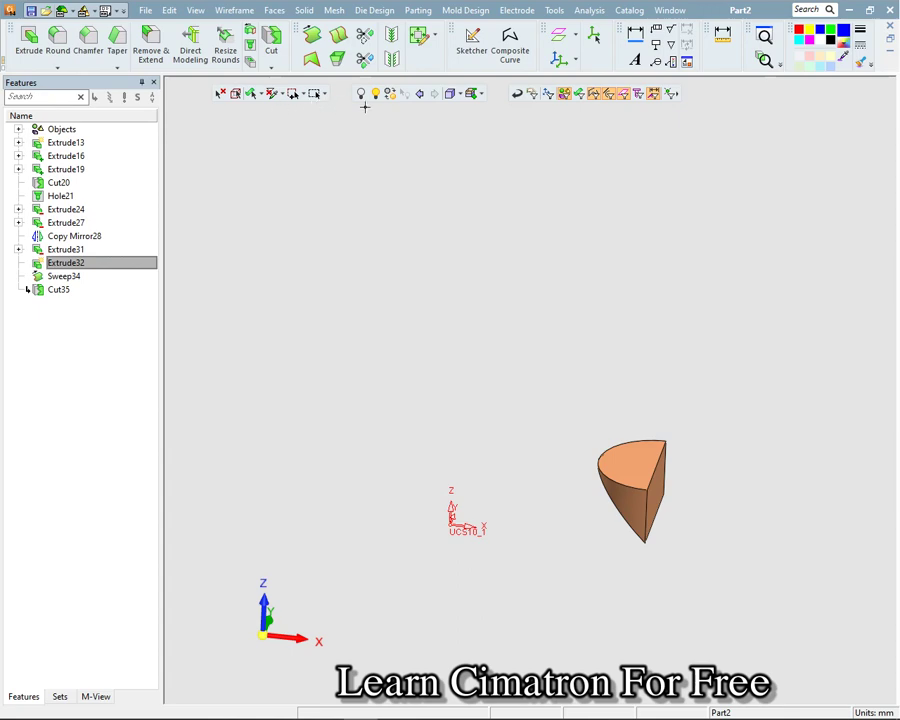
Show all bodies, then subtract the wedge from the bracket's base corner as Cut36.
{"action": "left_click", "coordinate": [375, 93]}
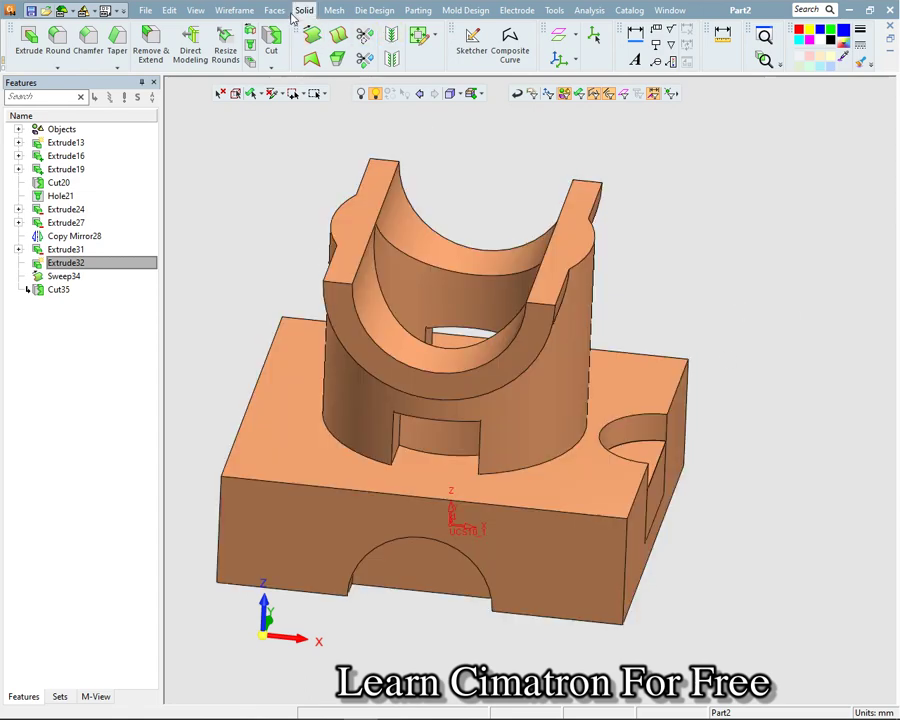
{"action": "left_click", "coordinate": [304, 11]}
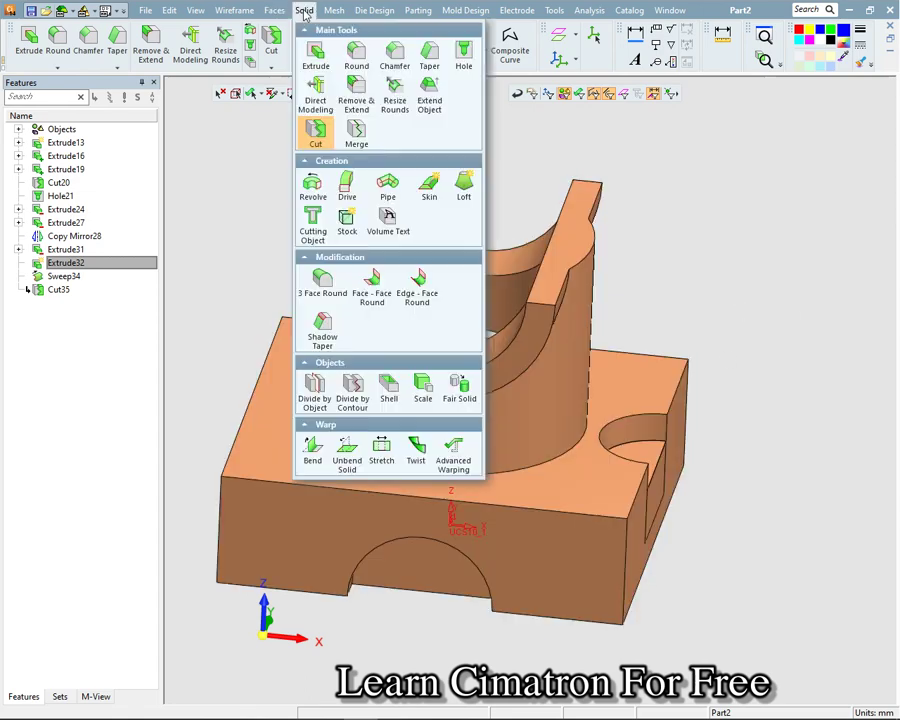
{"action": "left_click", "coordinate": [320, 142]}
{"action": "left_click", "coordinate": [337, 305]}
{"action": "middle_click", "coordinate": [705, 288]}
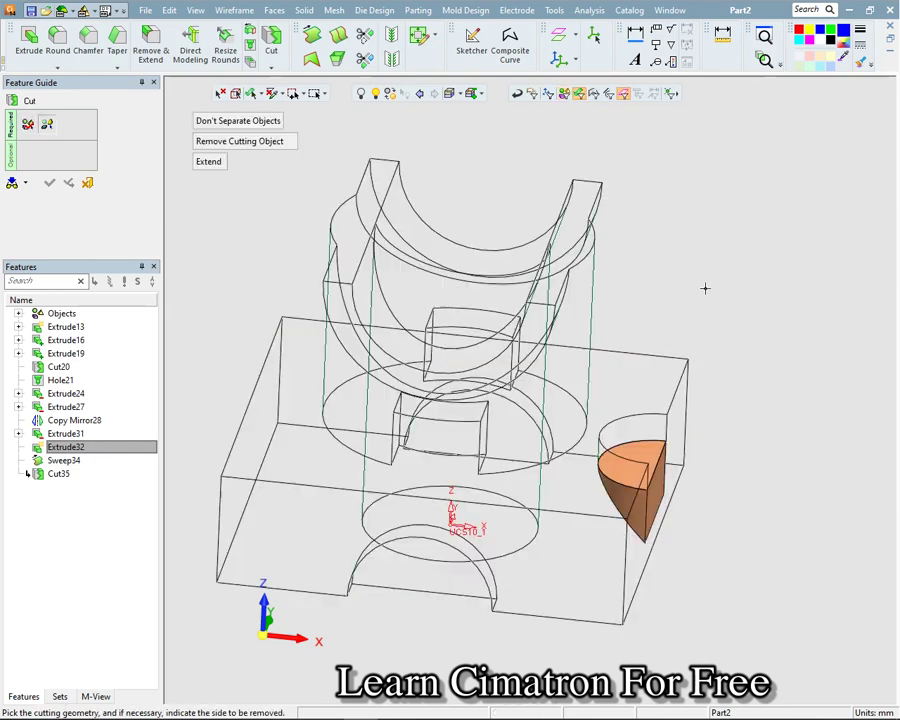
{"action": "left_click", "coordinate": [567, 95]}
{"action": "left_click", "coordinate": [657, 458]}
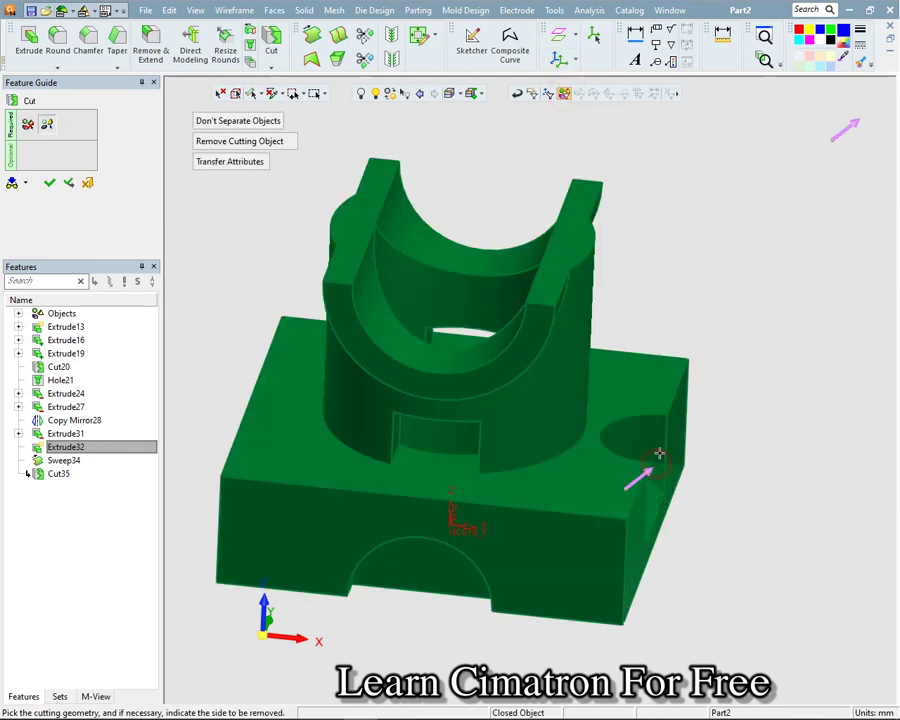
{"action": "middle_click_drag", "start_coordinate": [758, 311], "coordinate": [723, 362]}
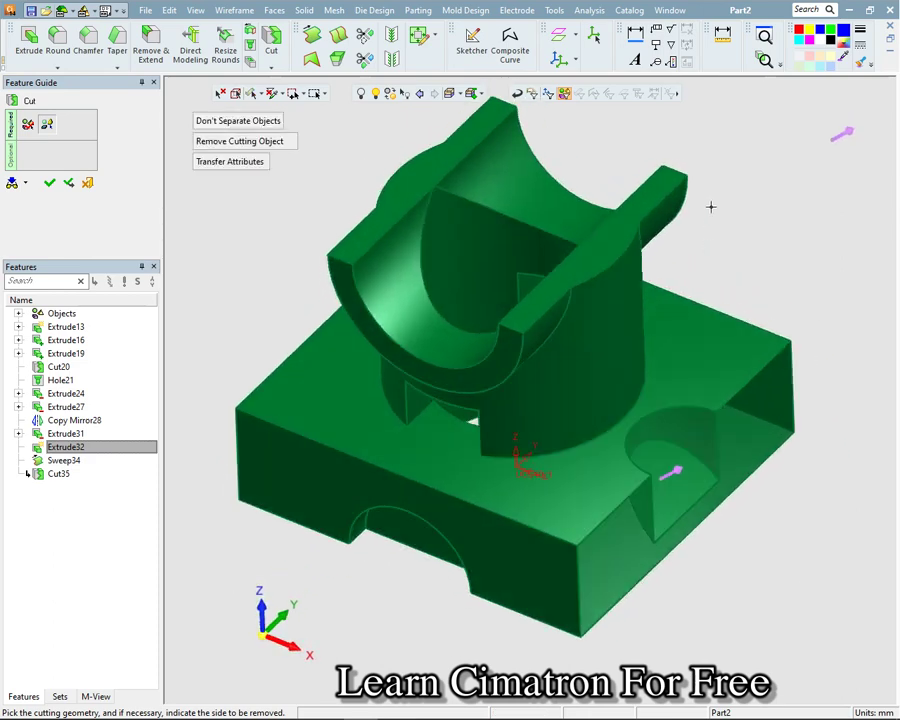
{"action": "left_click", "coordinate": [711, 190]}
{"action": "middle_click_drag", "start_coordinate": [714, 310], "coordinate": [680, 246]}
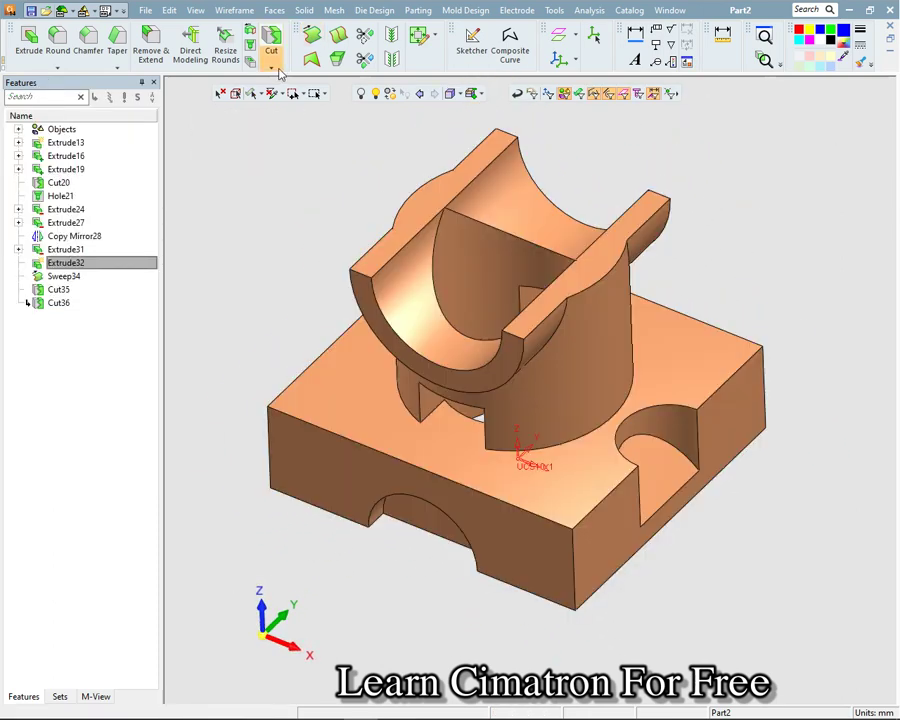
Mirror the corner pocket faces about the arch midpoint with Merge on, then reset to isometric.
{"action": "left_click", "coordinate": [195, 10]}
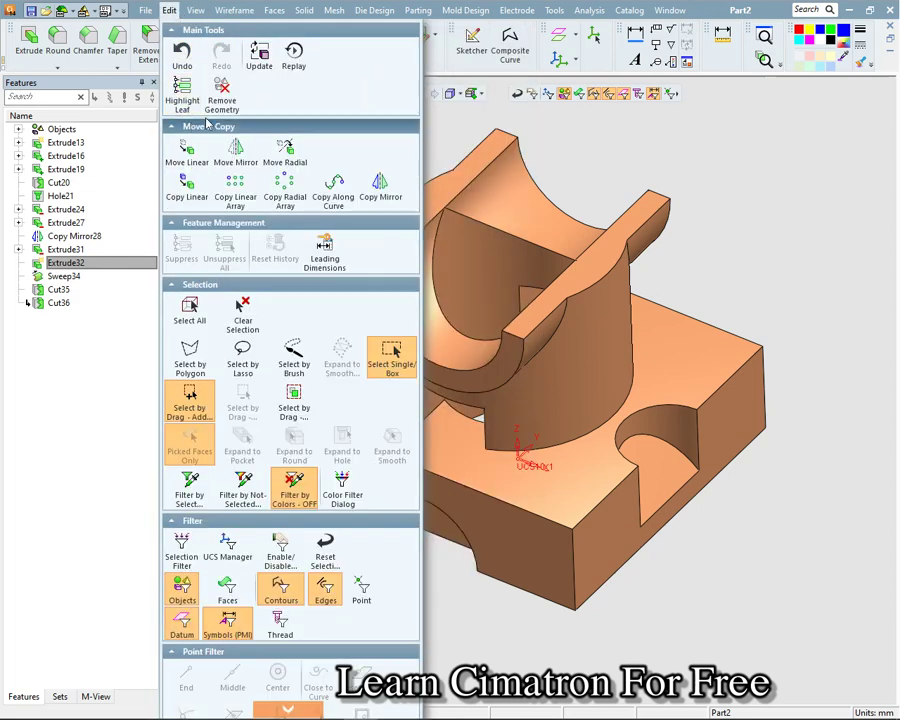
{"action": "left_click", "coordinate": [381, 181]}
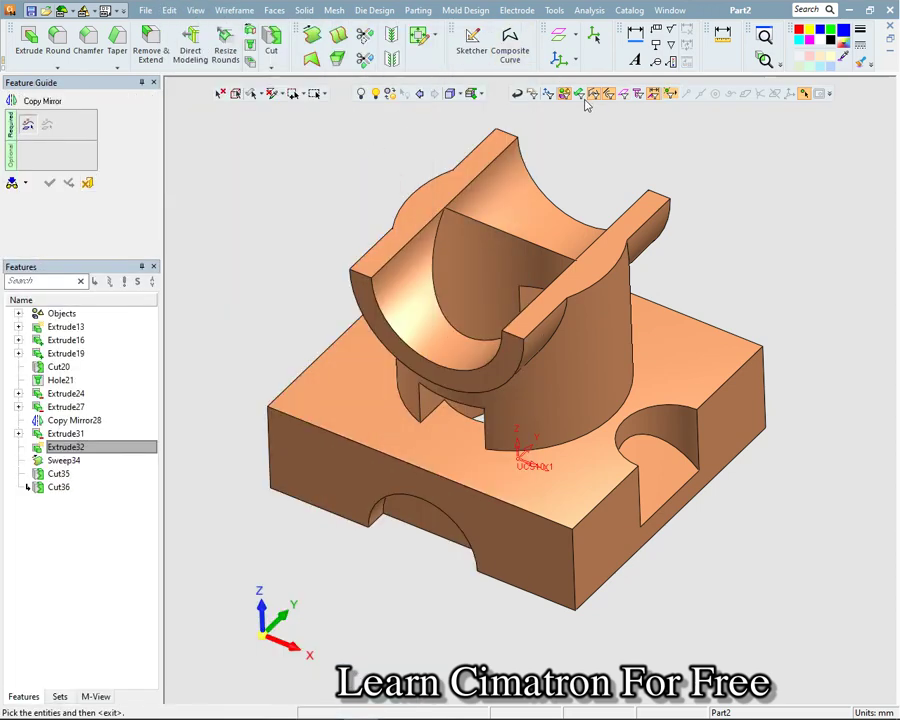
{"action": "left_click", "coordinate": [580, 100]}
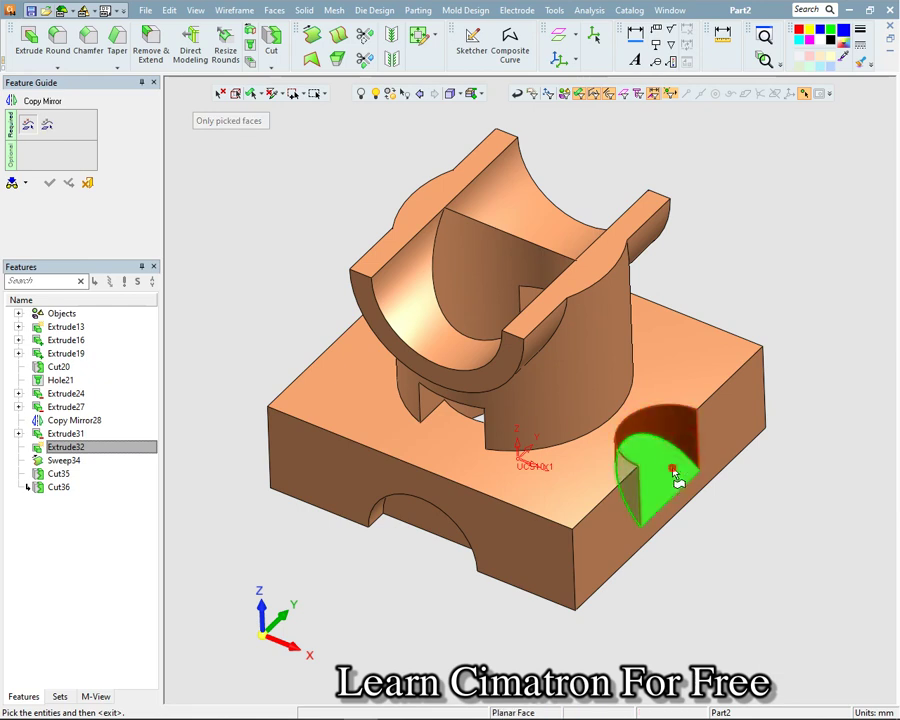
{"action": "left_click", "coordinate": [672, 472]}
{"action": "middle_click", "coordinate": [765, 167]}
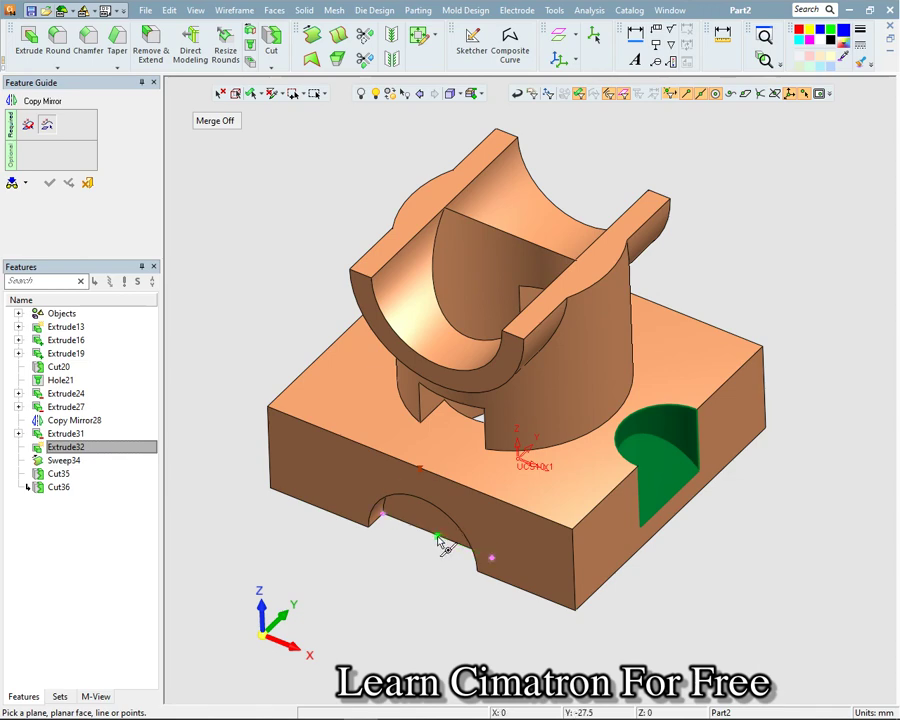
{"action": "left_click", "coordinate": [438, 539]}
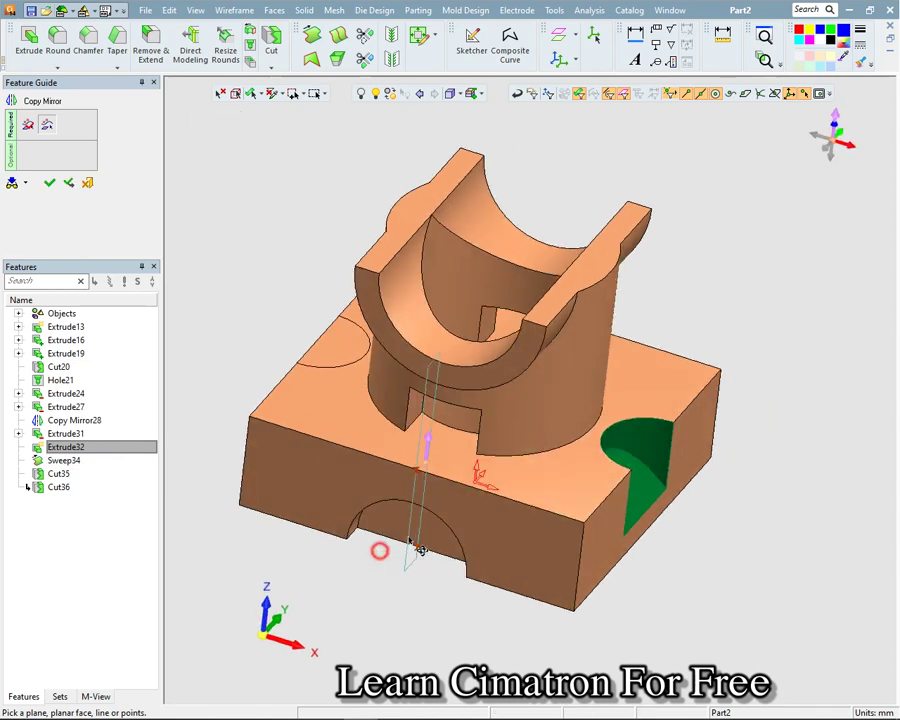
{"action": "mouse_move", "coordinate": [430, 537]}
{"action": "middle_mouse_down"}
{"action": "mouse_move", "coordinate": [431, 573]}
{"action": "mouse_move", "coordinate": [452, 580]}
{"action": "mouse_move", "coordinate": [424, 587]}
{"action": "mouse_move", "coordinate": [374, 561]}
{"action": "mouse_move", "coordinate": [366, 648]}
{"action": "mouse_move", "coordinate": [398, 646]}
{"action": "mouse_move", "coordinate": [388, 586]}
{"action": "middle_mouse_up"}
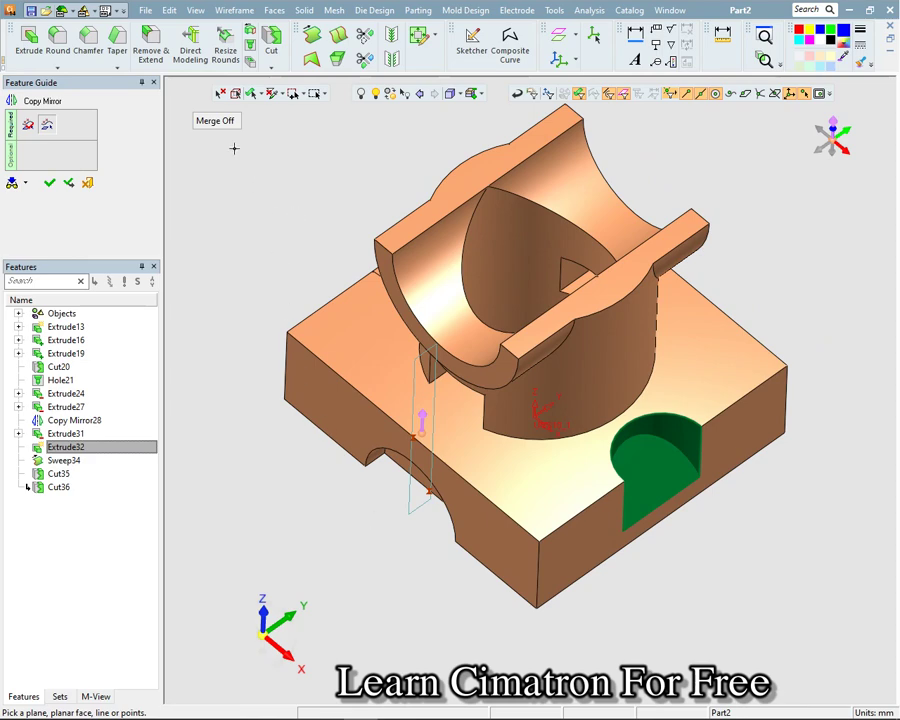
{"action": "left_click", "coordinate": [214, 120]}
{"action": "left_click", "coordinate": [271, 197]}
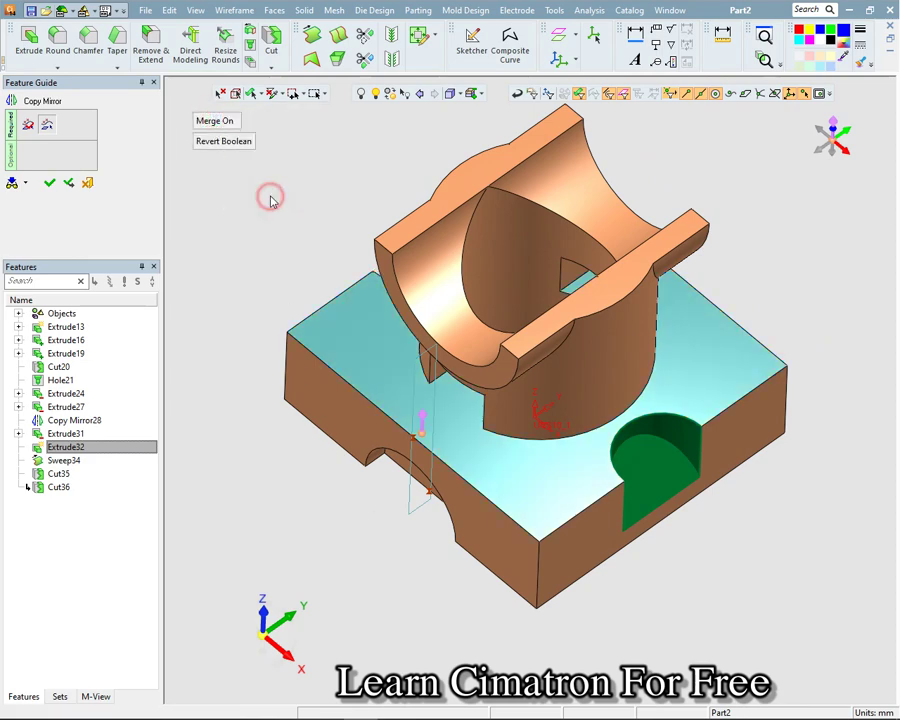
{"action": "mouse_move", "coordinate": [307, 295]}
{"action": "middle_mouse_down"}
{"action": "mouse_move", "coordinate": [400, 310]}
{"action": "mouse_move", "coordinate": [370, 326]}
{"action": "mouse_move", "coordinate": [380, 320]}
{"action": "middle_mouse_up"}
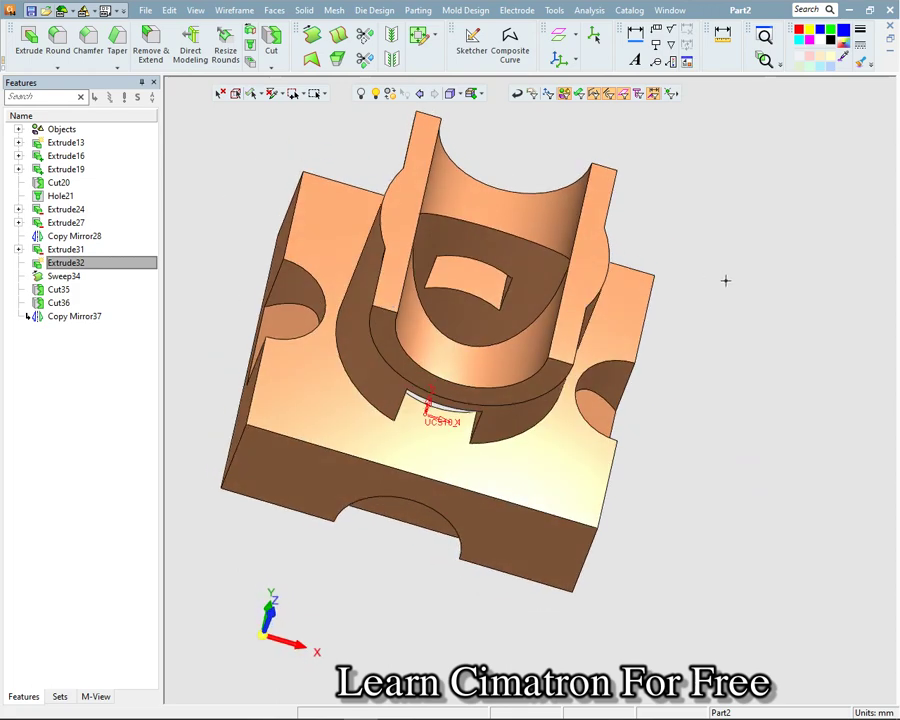
{"action": "scroll", "coordinate": [726, 281], "scroll_direction": "down", "scroll_amount": 2}
{"action": "left_click", "coordinate": [291, 627]}
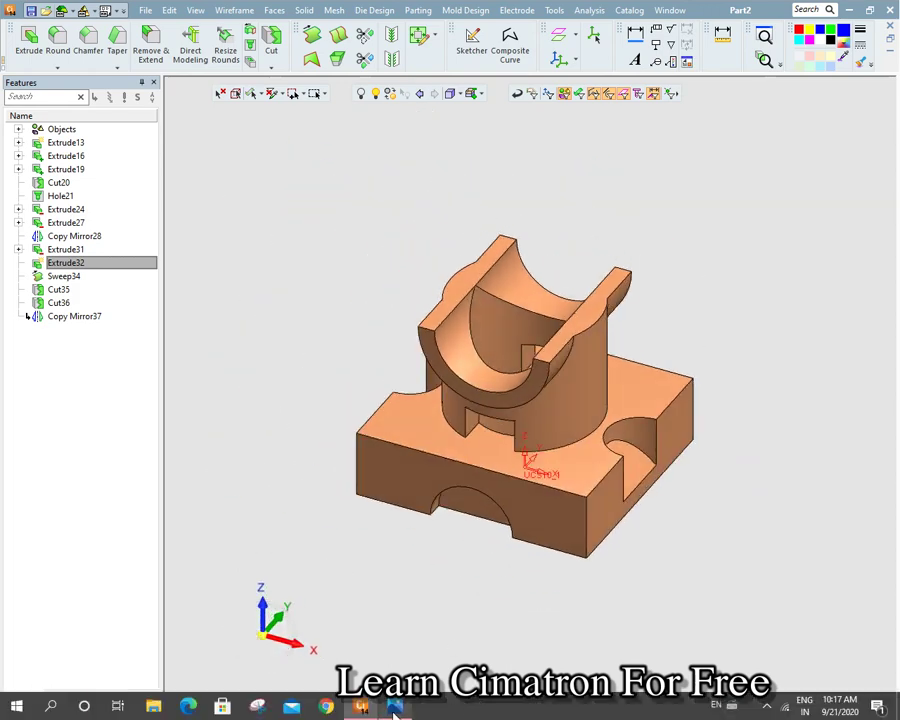
{"action": "left_click", "coordinate": [395, 706]}
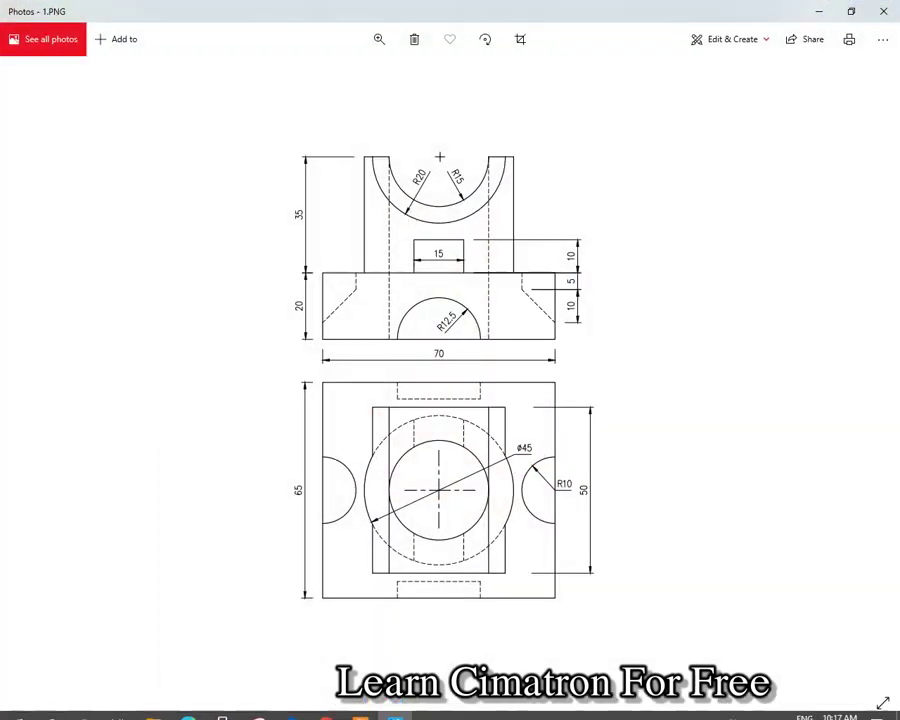
{"action": "left_click", "coordinate": [361, 706]}
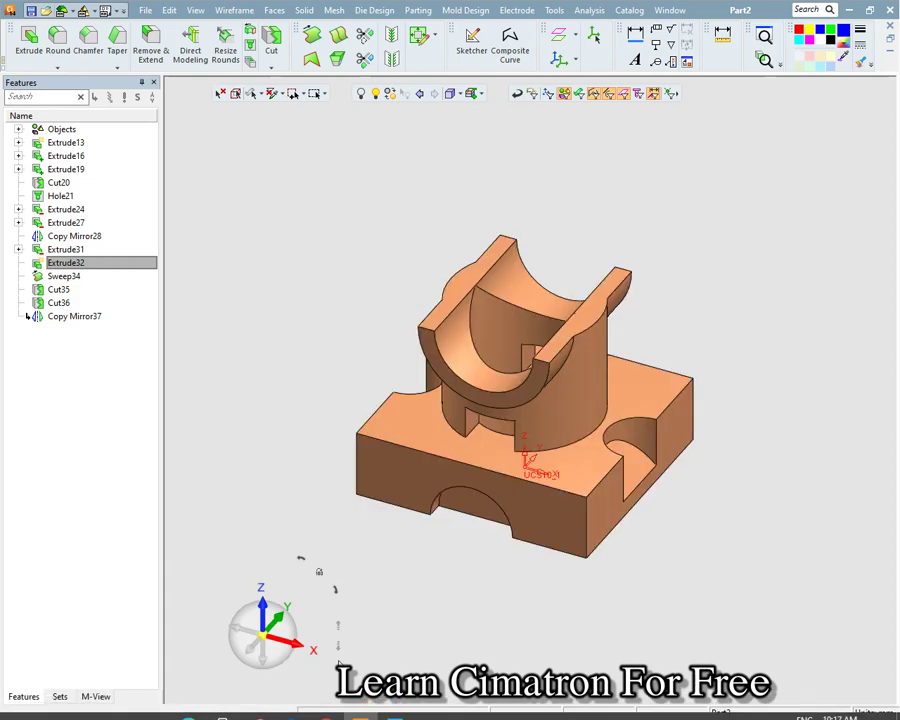
{"action": "left_click_drag", "start_coordinate": [330, 635], "coordinate": [380, 518]}
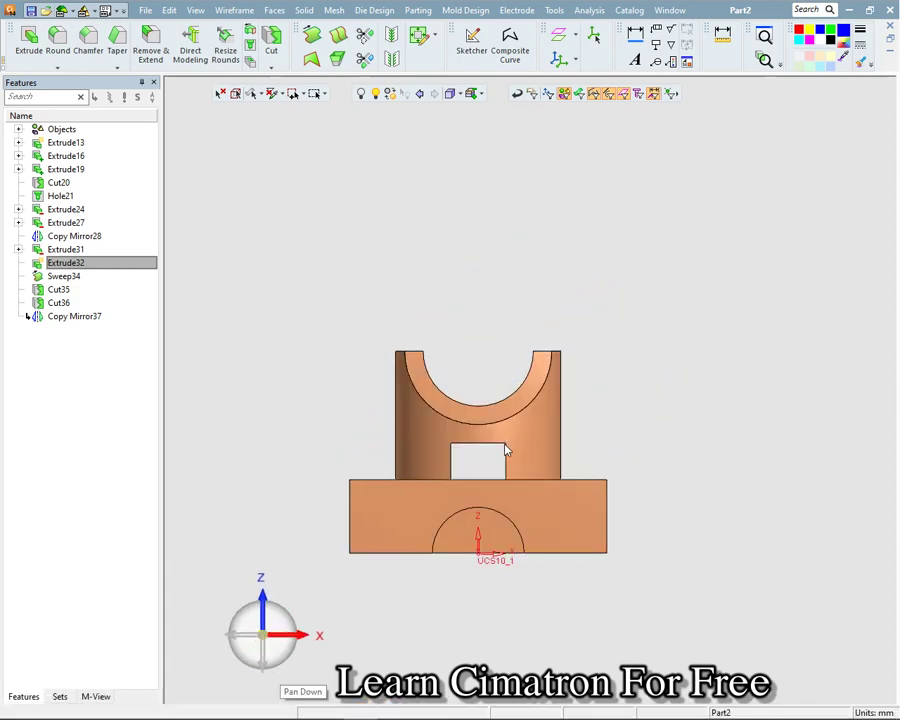
Display the bracket's front view as hidden-line wireframe and bring up reference drawing 1.PNG.
{"action": "left_click", "coordinate": [459, 94]}
{"action": "left_click", "coordinate": [461, 95]}
{"action": "left_click", "coordinate": [461, 95]}
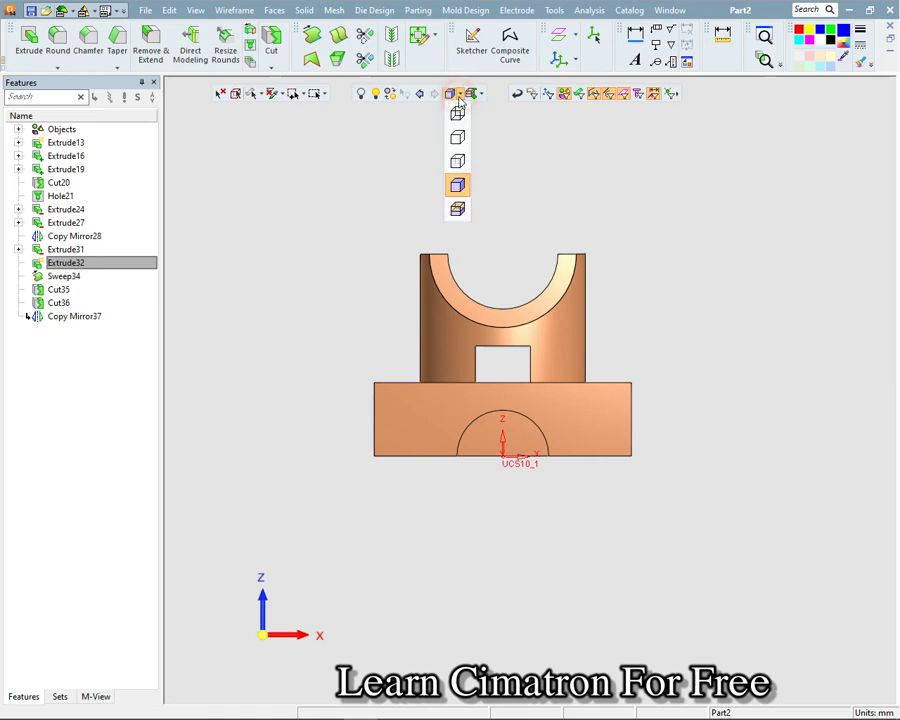
{"action": "left_click", "coordinate": [457, 165]}
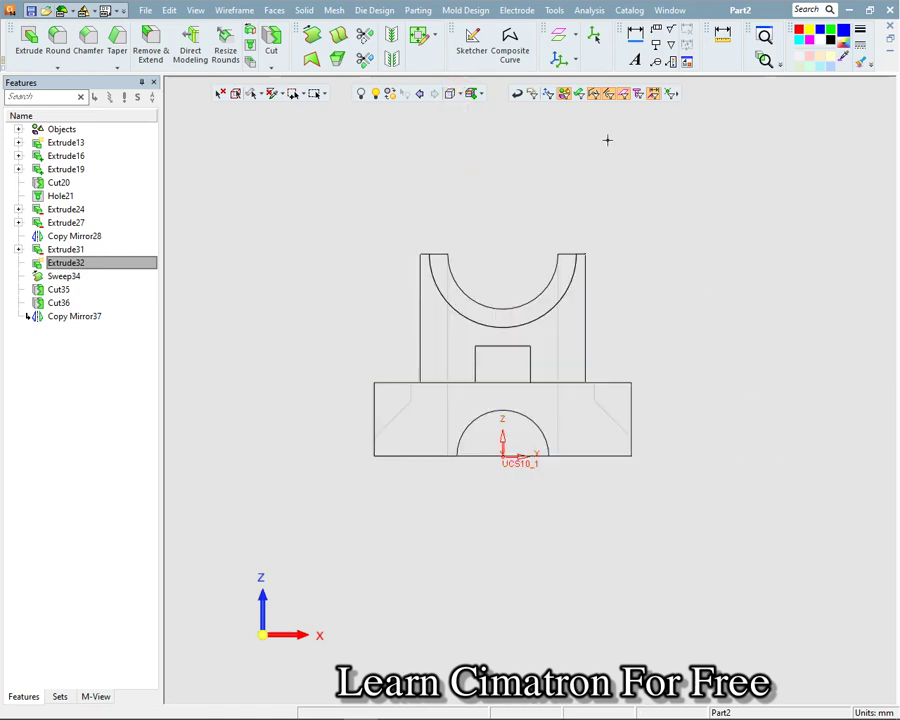
{"action": "left_click", "coordinate": [564, 94]}
{"action": "left_click", "coordinate": [578, 93]}
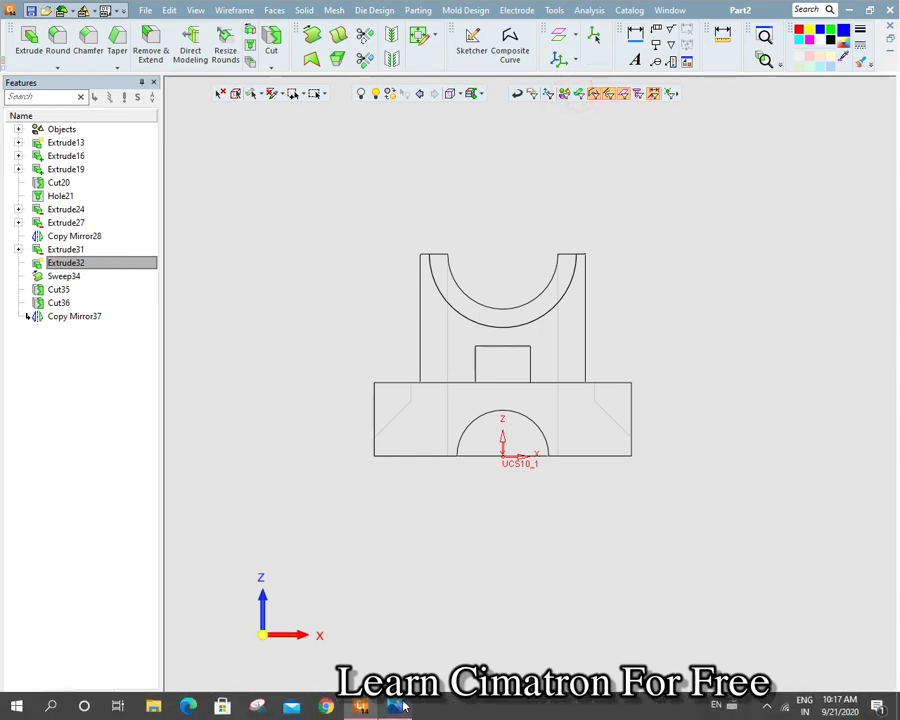
{"action": "left_click", "coordinate": [398, 706]}
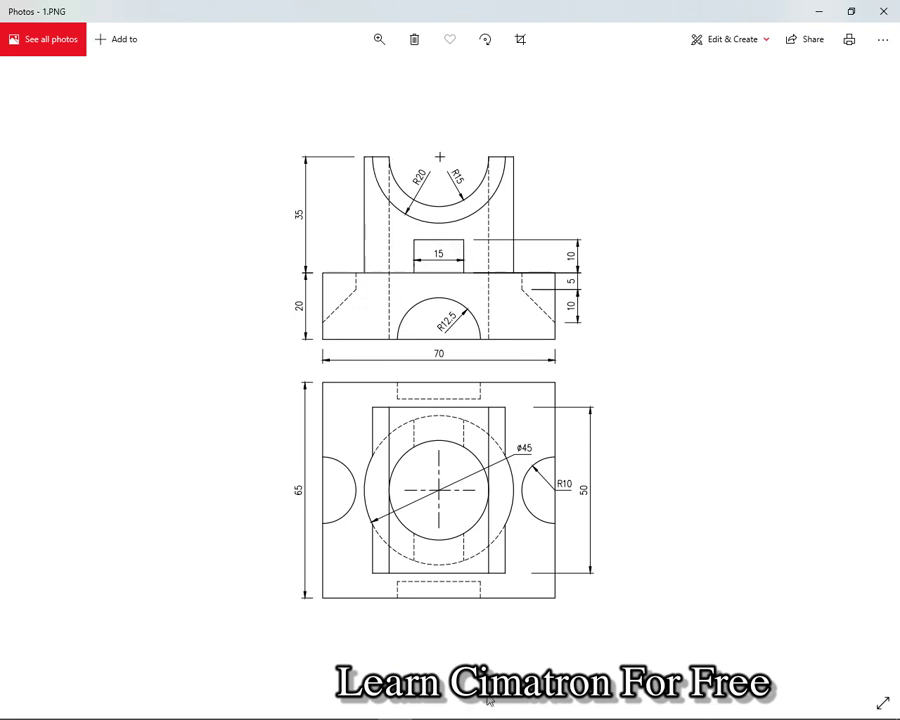
Alternate between the Cimatron front view and 1.PNG to compare, ending on the model.
{"action": "left_click", "coordinate": [388, 712]}
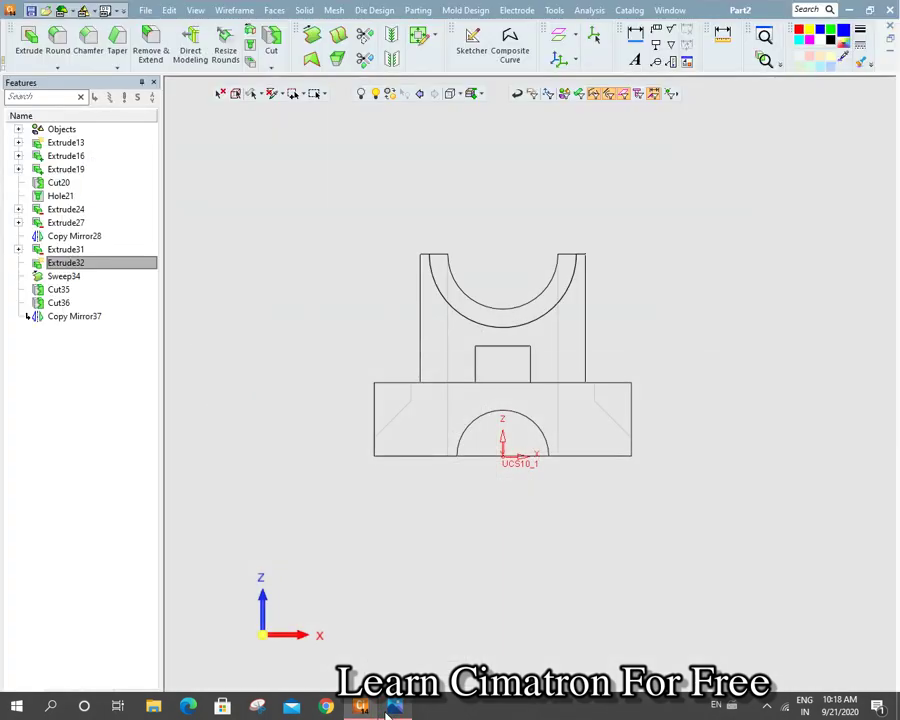
{"action": "left_click", "coordinate": [388, 712]}
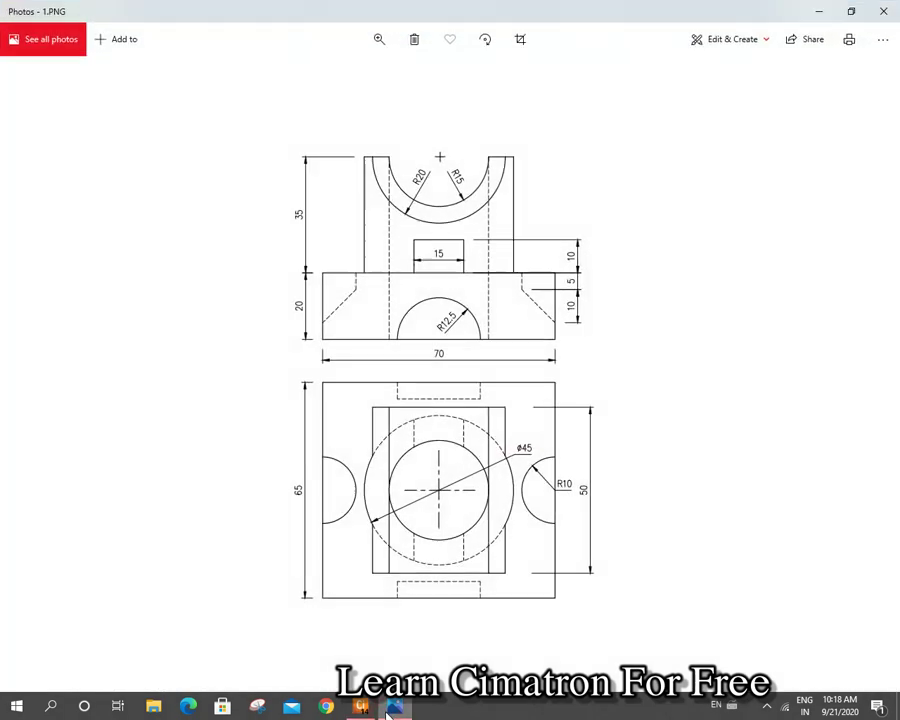
{"action": "left_click", "coordinate": [384, 710]}
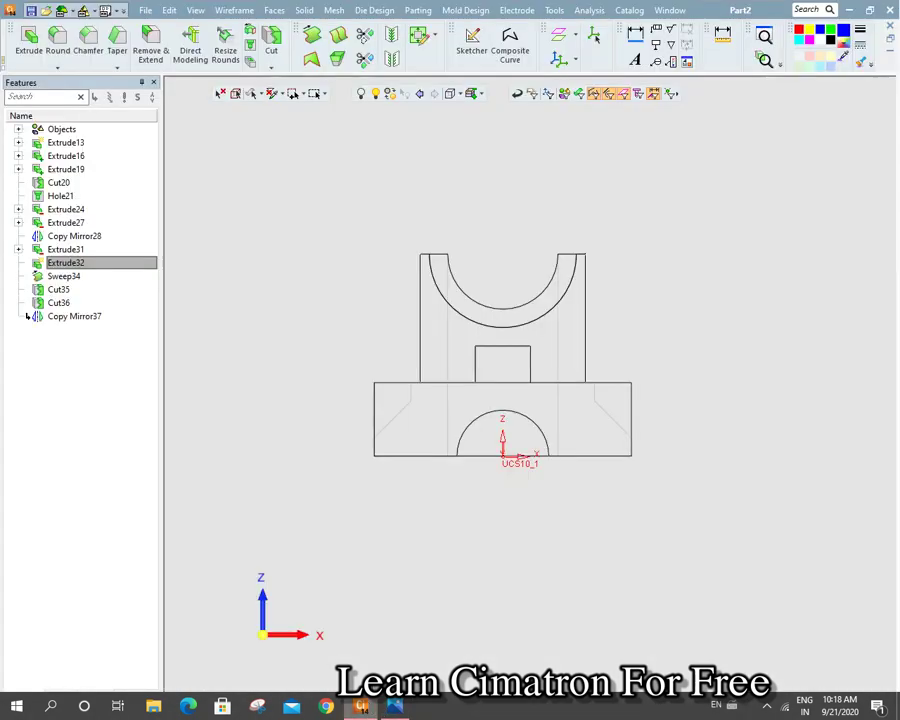
Turn to isometric, briefly lower the bracket's transparency to inspect cuts, then restore Shaded mode.
{"action": "left_click", "coordinate": [281, 606]}
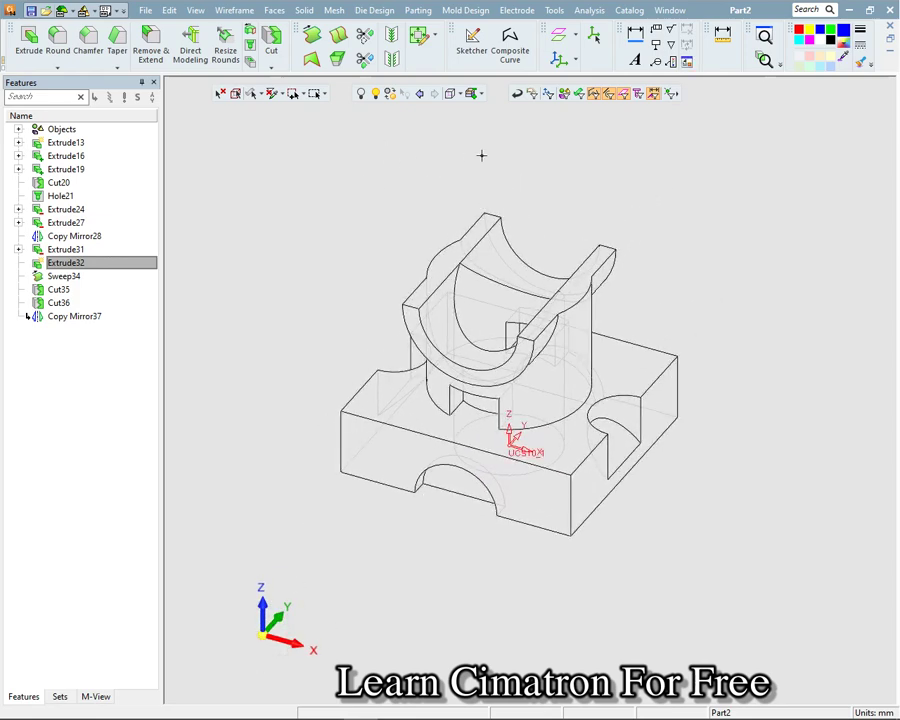
{"action": "left_click", "coordinate": [478, 93]}
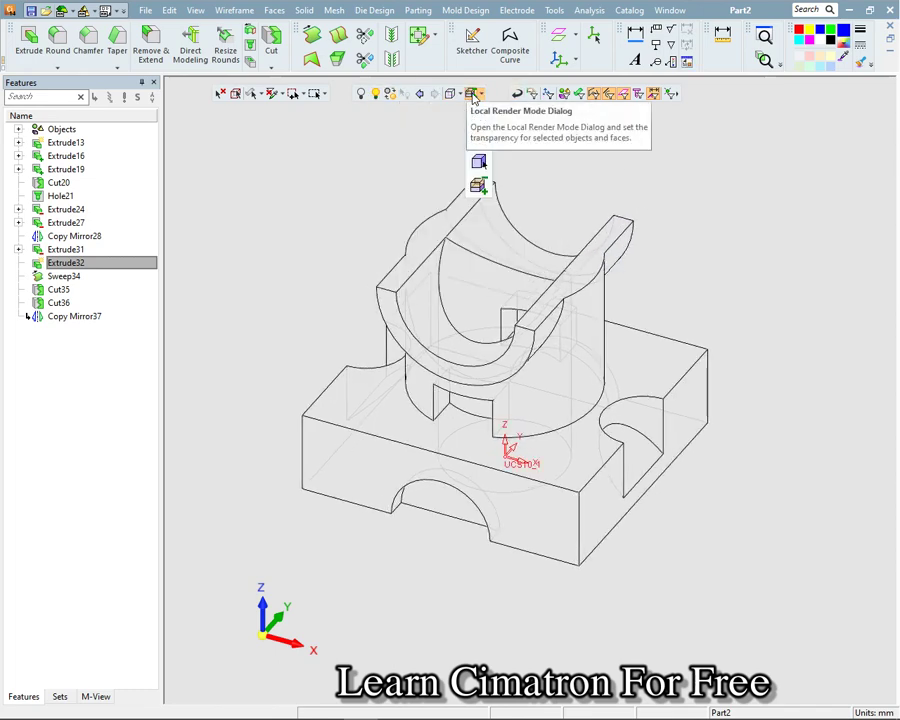
{"action": "left_click", "coordinate": [474, 96]}
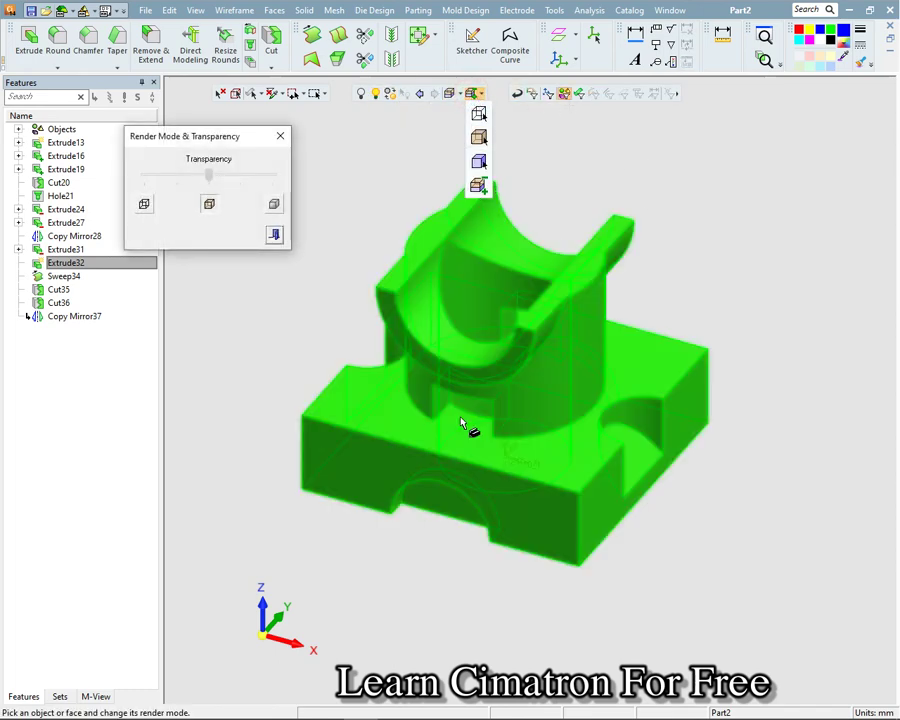
{"action": "left_click", "coordinate": [420, 282]}
{"action": "left_click_drag", "start_coordinate": [208, 176], "coordinate": [176, 177]}
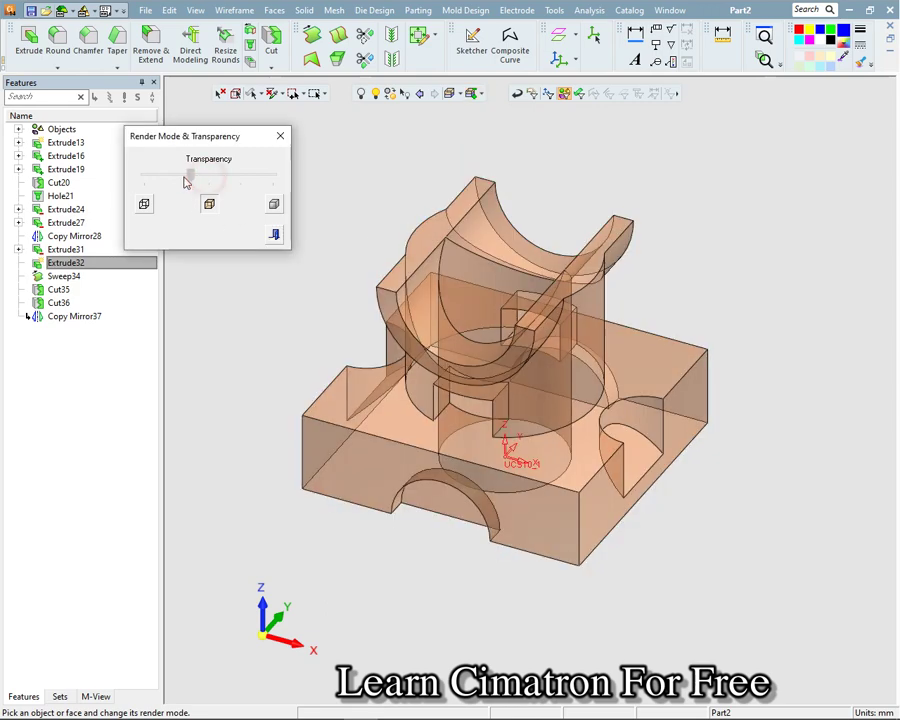
{"action": "left_click", "coordinate": [276, 235]}
{"action": "scroll", "coordinate": [682, 242], "scroll_direction": "up", "scroll_amount": 2}
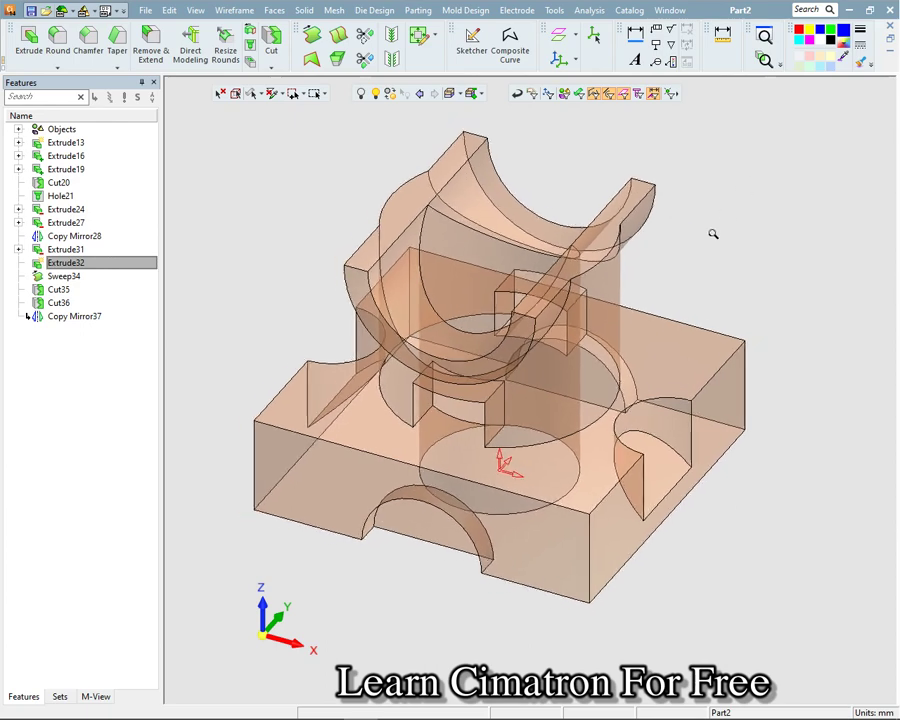
{"action": "scroll", "coordinate": [713, 234], "scroll_direction": "down", "scroll_amount": 2}
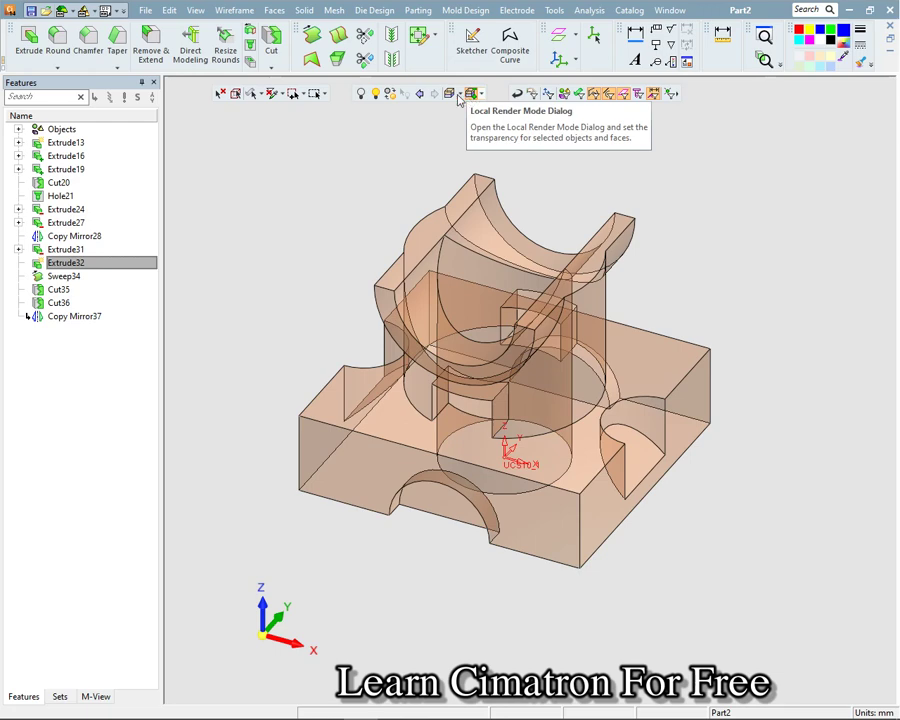
{"action": "left_click", "coordinate": [449, 93]}
{"action": "left_click", "coordinate": [451, 94]}
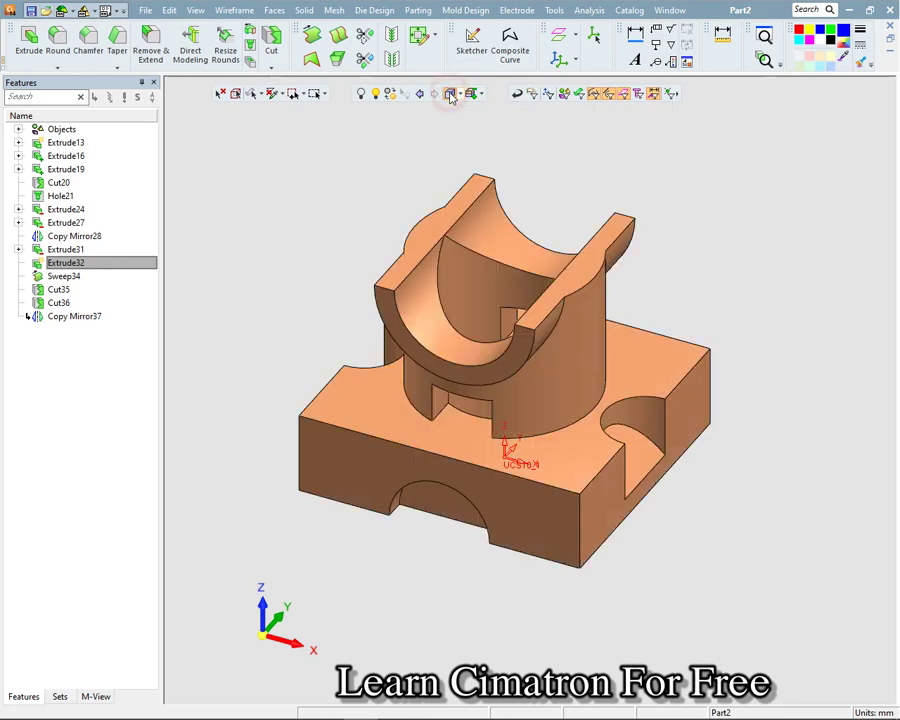
{"action": "left_click", "coordinate": [449, 93]}
{"action": "left_click", "coordinate": [450, 94]}
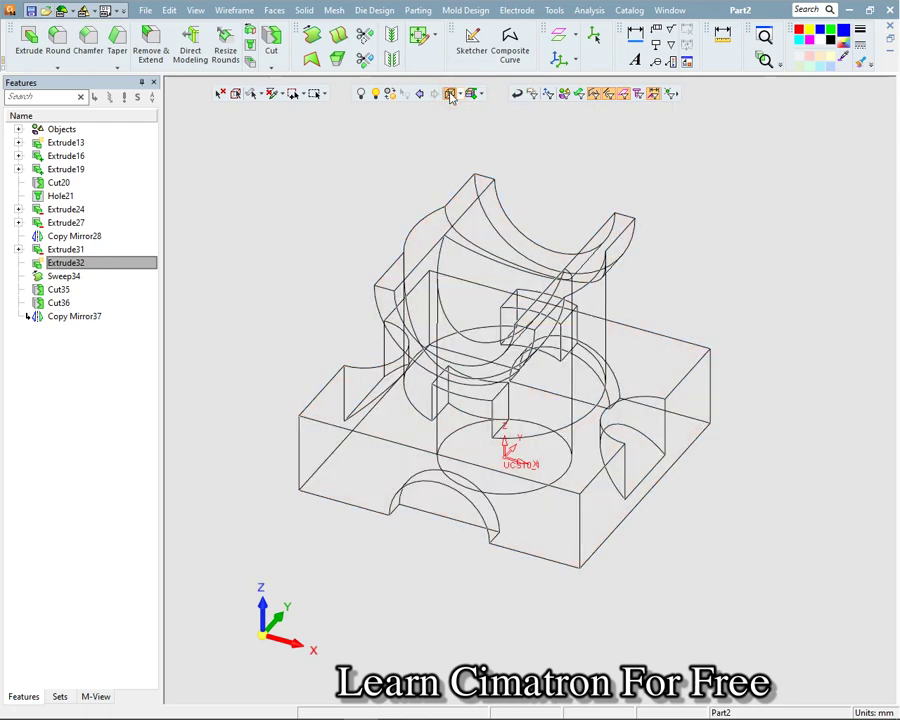
{"action": "left_click", "coordinate": [449, 93]}
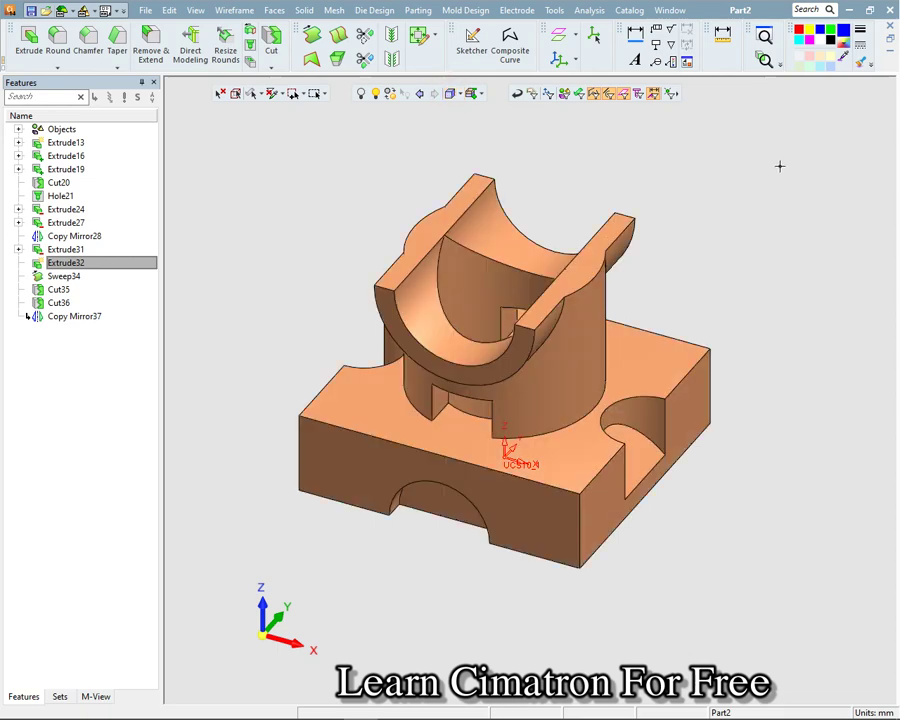
{"action": "mouse_move", "coordinate": [742, 333]}
{"action": "middle_mouse_down"}
{"action": "mouse_move", "coordinate": [782, 240]}
{"action": "mouse_move", "coordinate": [772, 292]}
{"action": "mouse_move", "coordinate": [776, 278]}
{"action": "middle_mouse_up"}
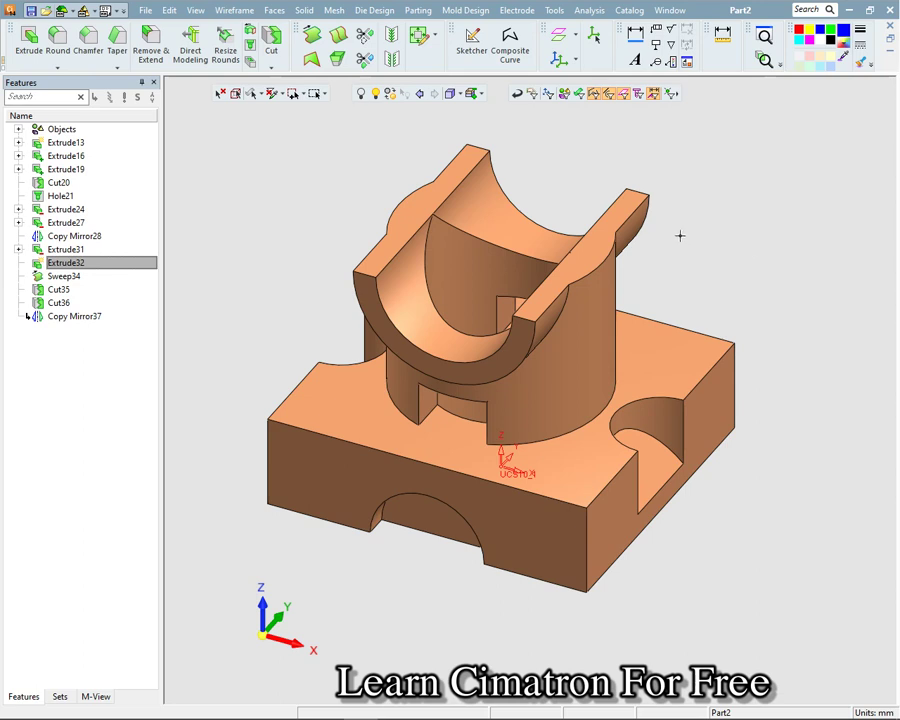
{"action": "middle_click_drag", "start_coordinate": [680, 236], "coordinate": [714, 273], "text": "ctrl"}
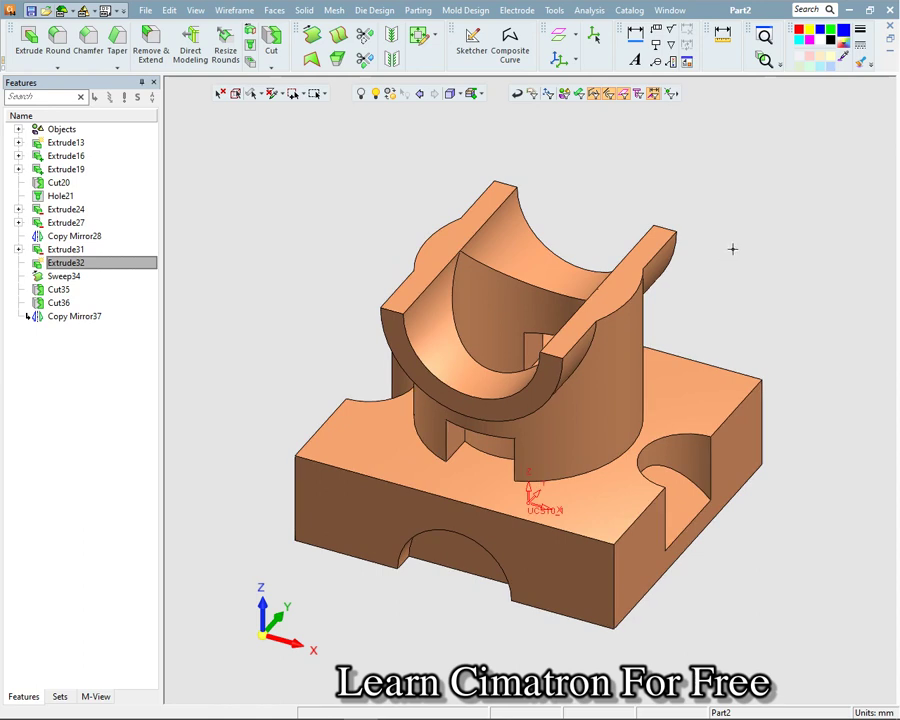